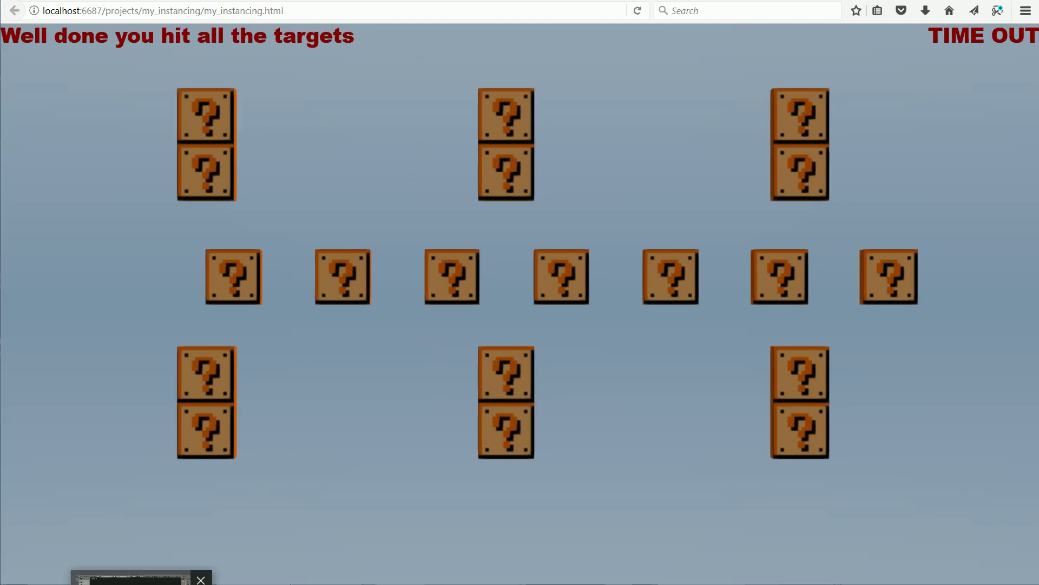
# Step: Switch to Blender, set the render engine to Blend4Web and apply its recommended shading options
pyautogui.click(134, 578)
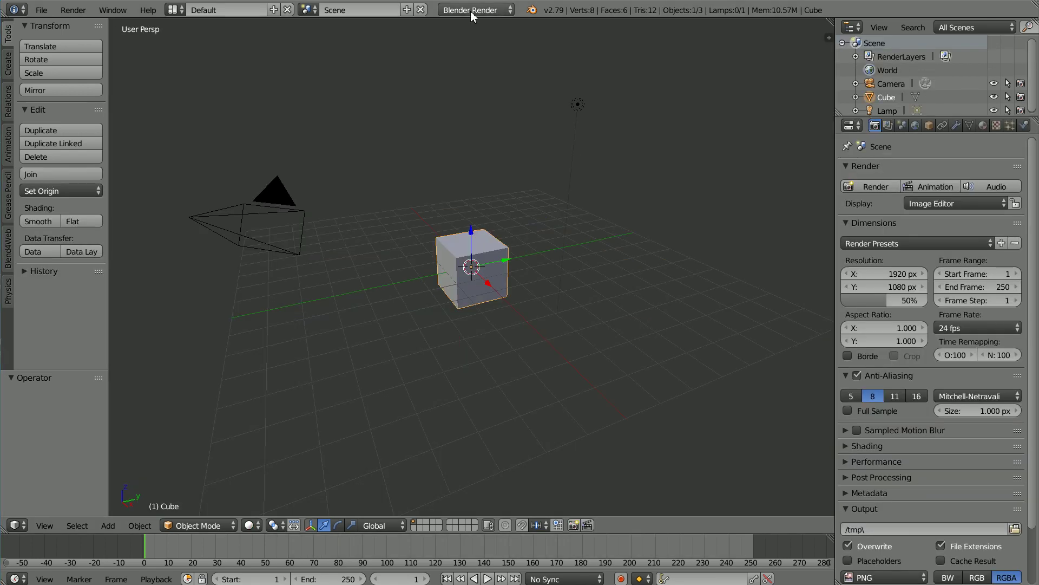
pyautogui.click(473, 10)
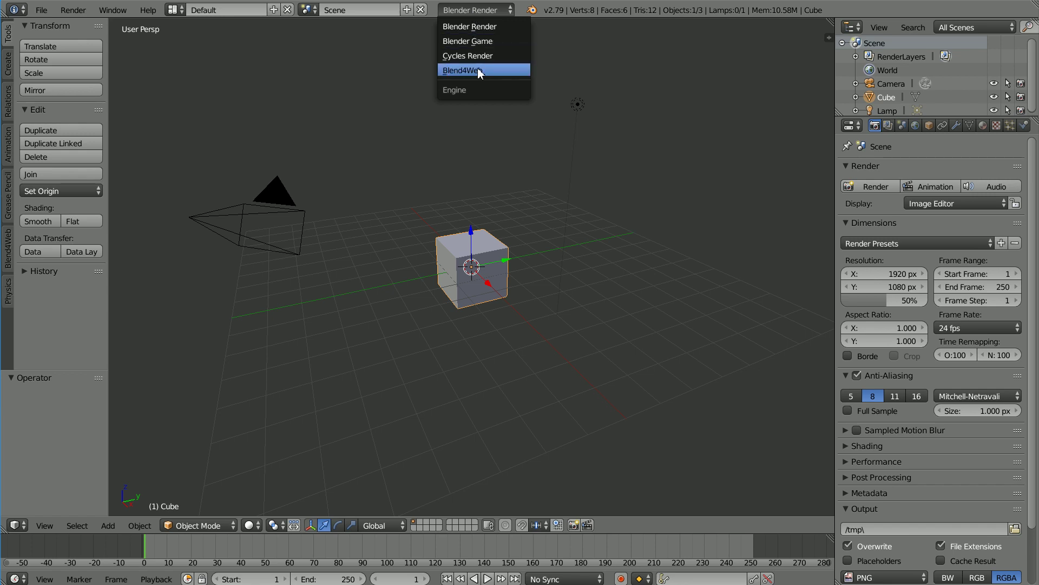
pyautogui.click(497, 70)
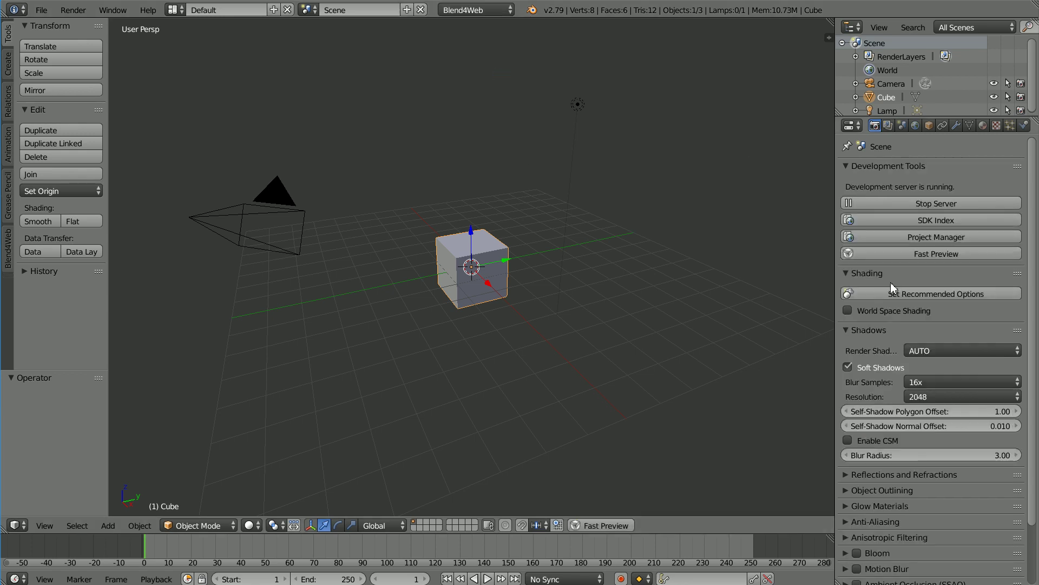
pyautogui.click(969, 294)
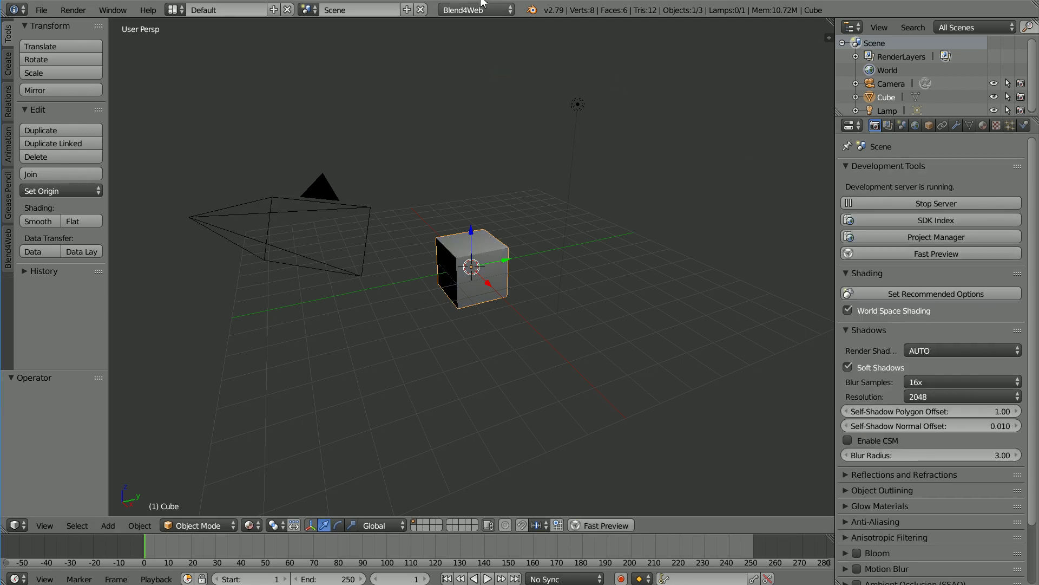
# Step: Delete the default cube and add a mesh plane in its place at the scene's origin
pyautogui.press('x')
pyautogui.click(480, 240)
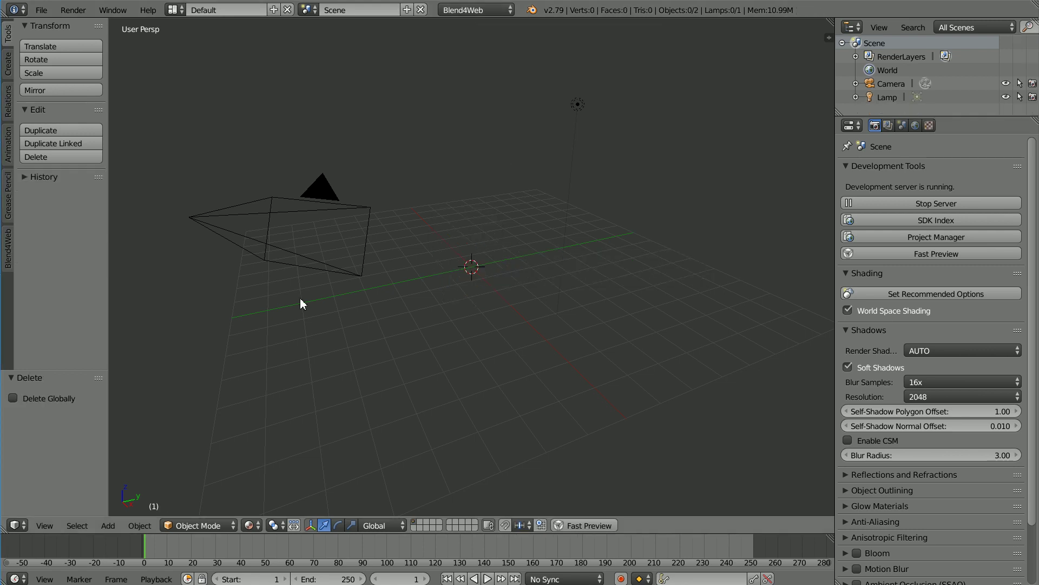
pyautogui.click(120, 521)
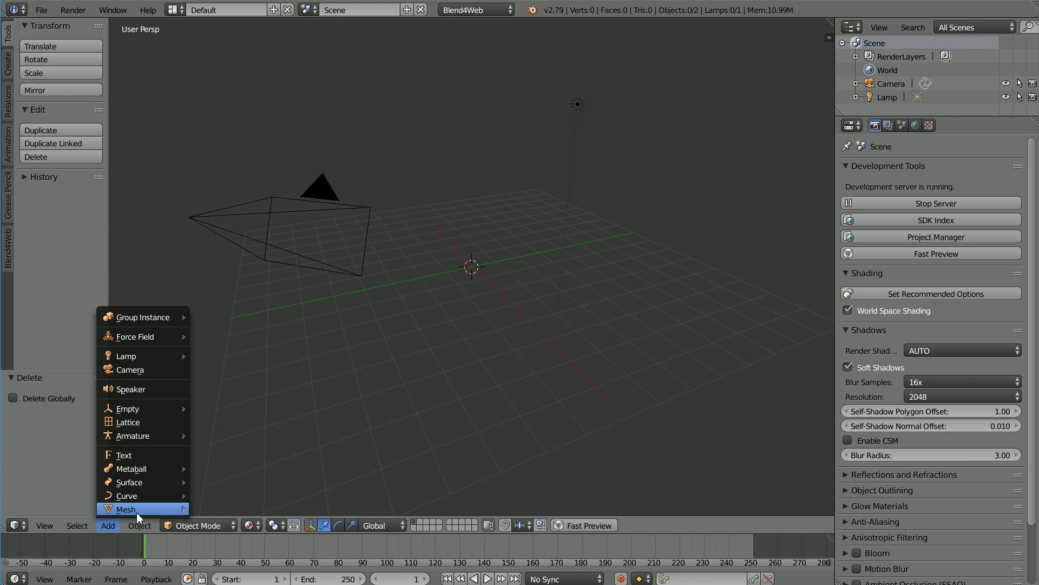
pyautogui.moveTo(138, 511)
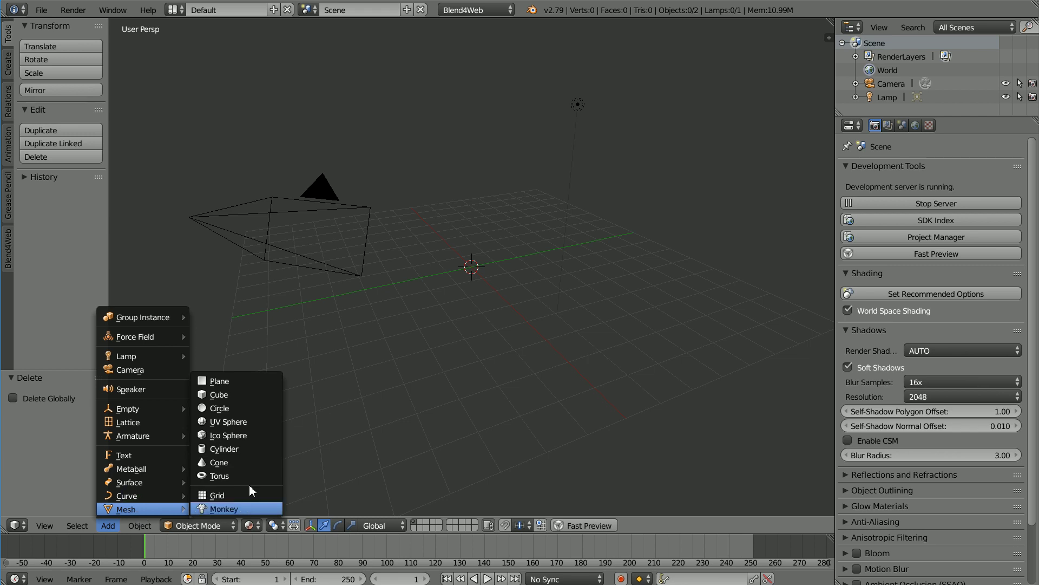
pyautogui.click(272, 386)
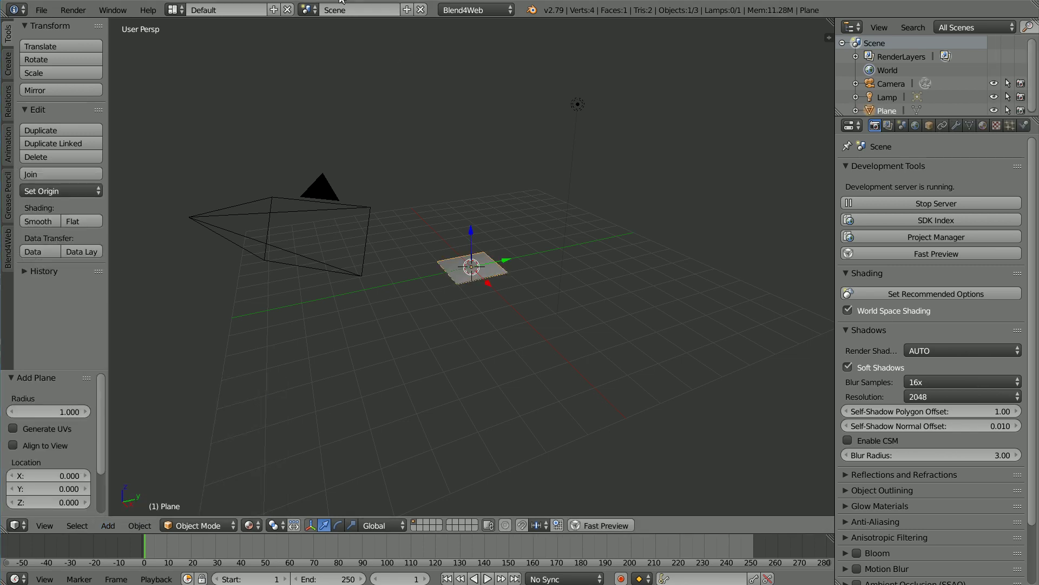
# Step: Append the object "target" from target2.blend in G:\blender\blend4web\games\decal\canTargetQuestion
pyautogui.click(49, 12)
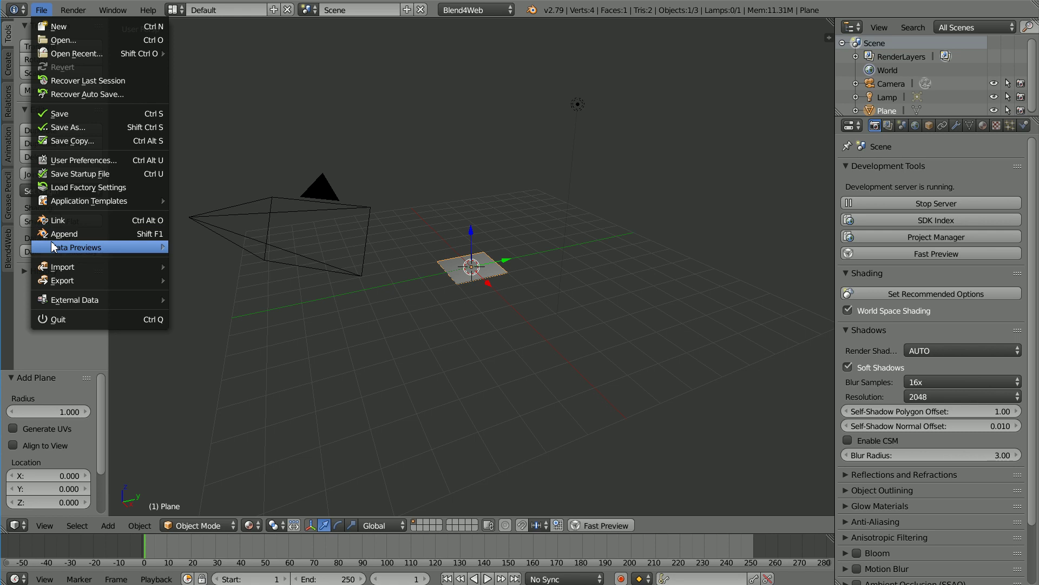
pyautogui.click(98, 236)
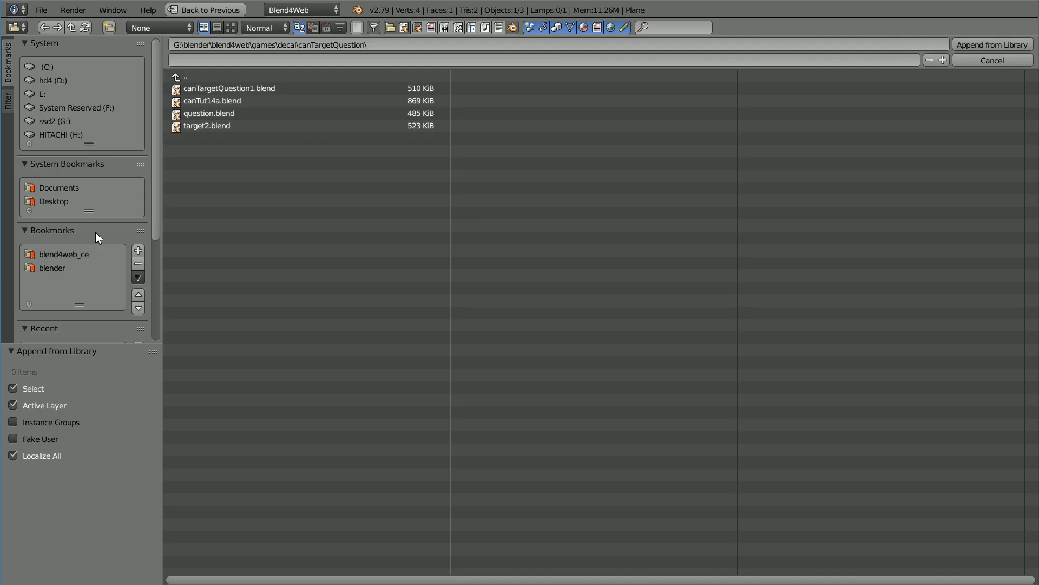
pyautogui.click(57, 267)
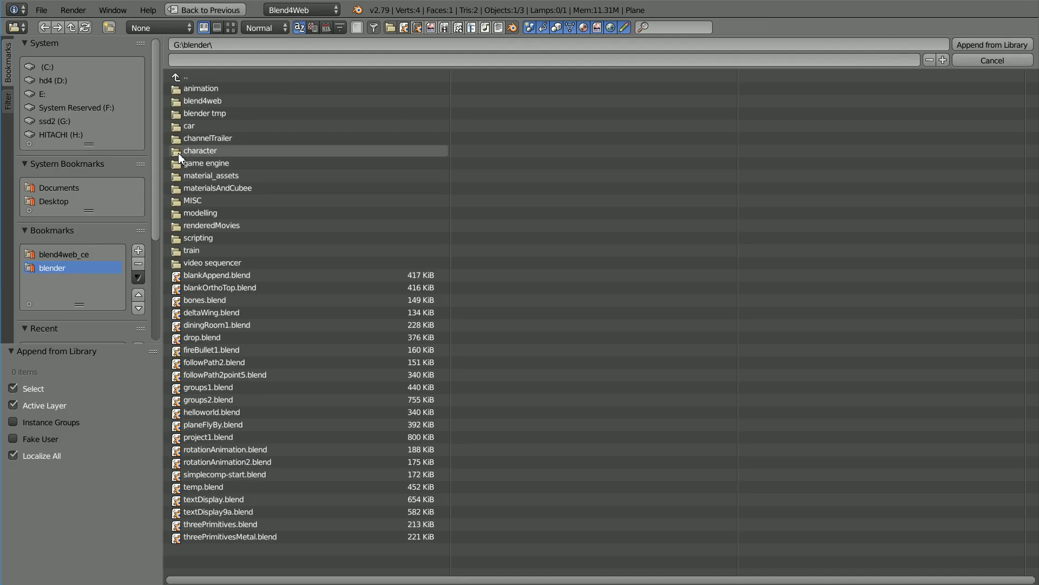
pyautogui.click(198, 102)
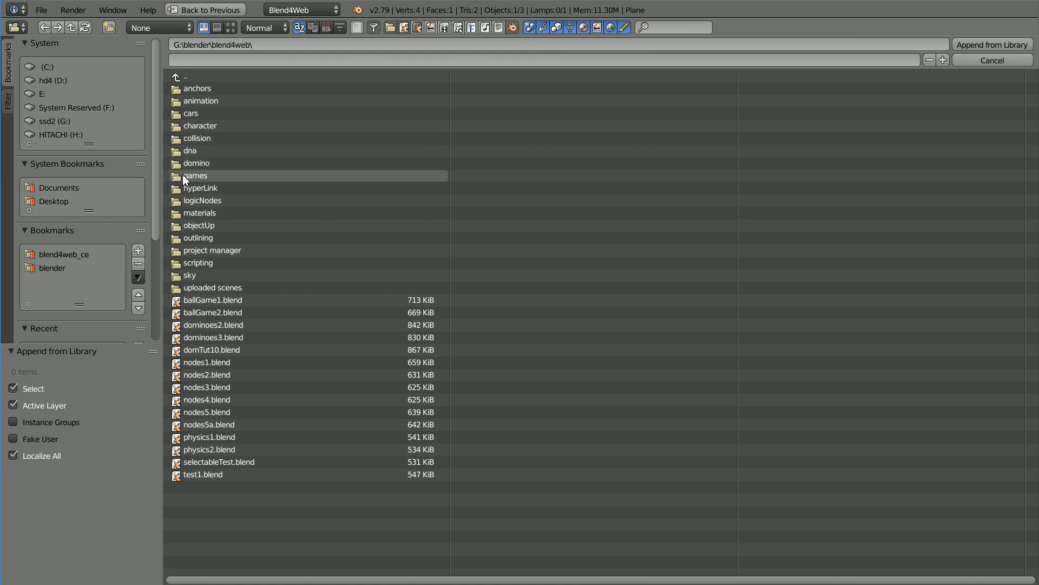
pyautogui.click(183, 175)
pyautogui.click(191, 113)
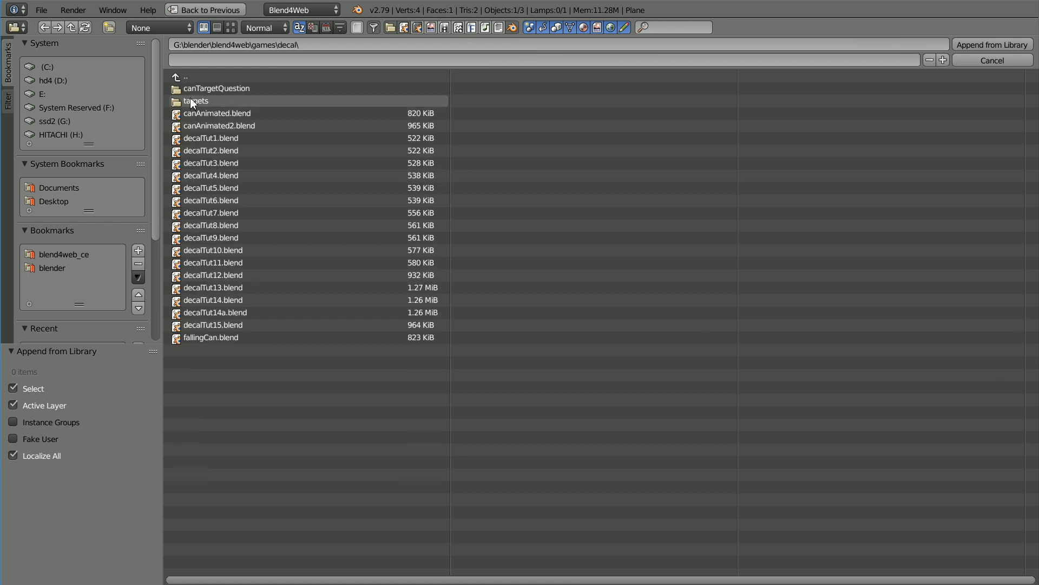
pyautogui.click(193, 88)
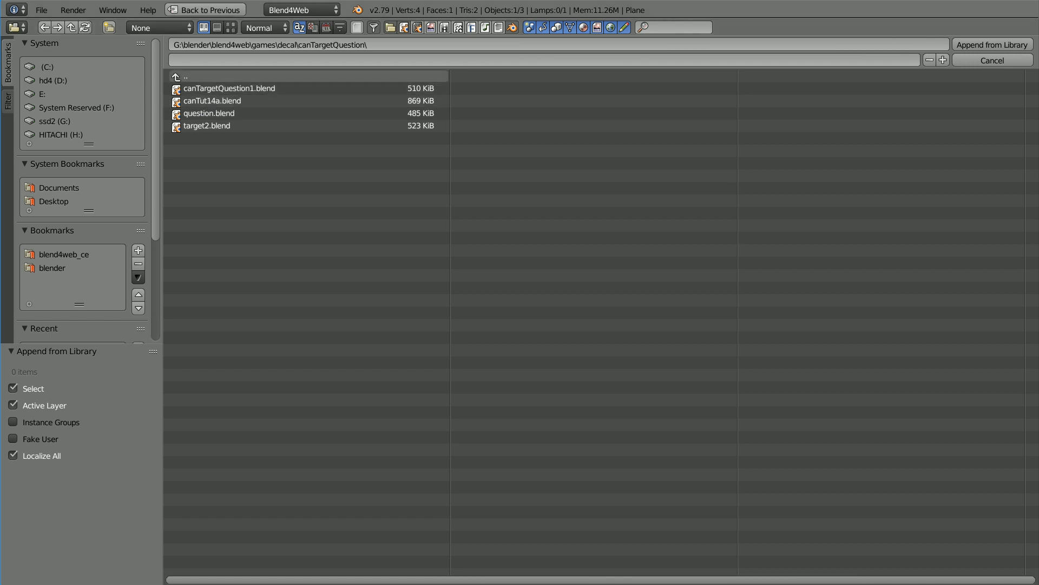
pyautogui.click(195, 128)
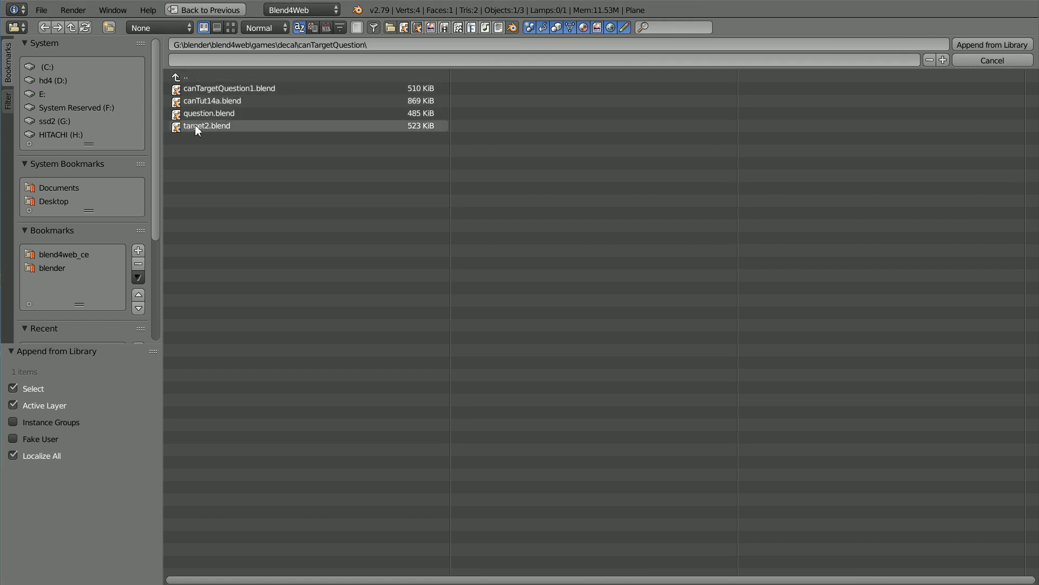
pyautogui.doubleClick(221, 127)
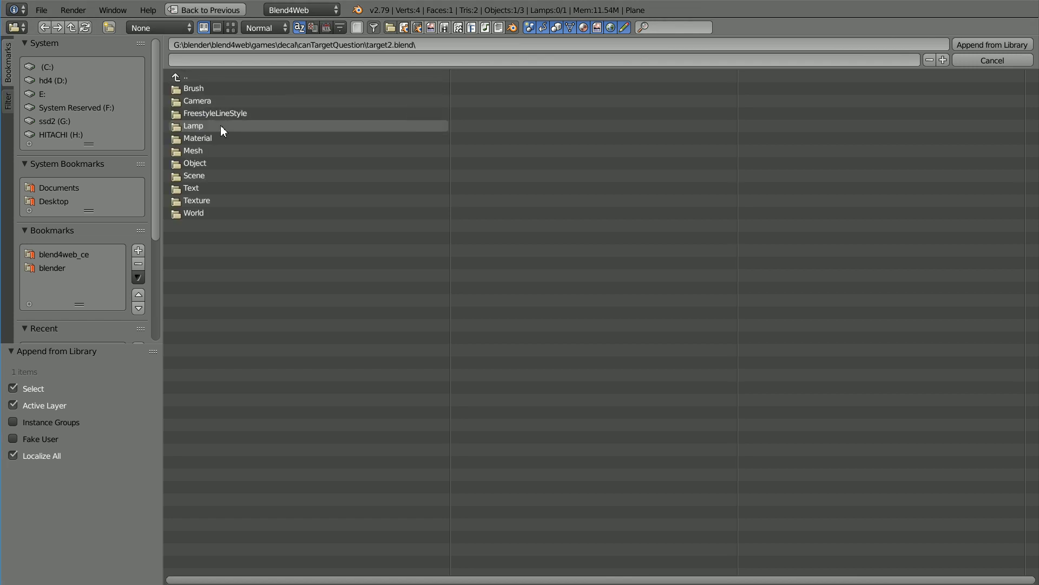
pyautogui.doubleClick(197, 164)
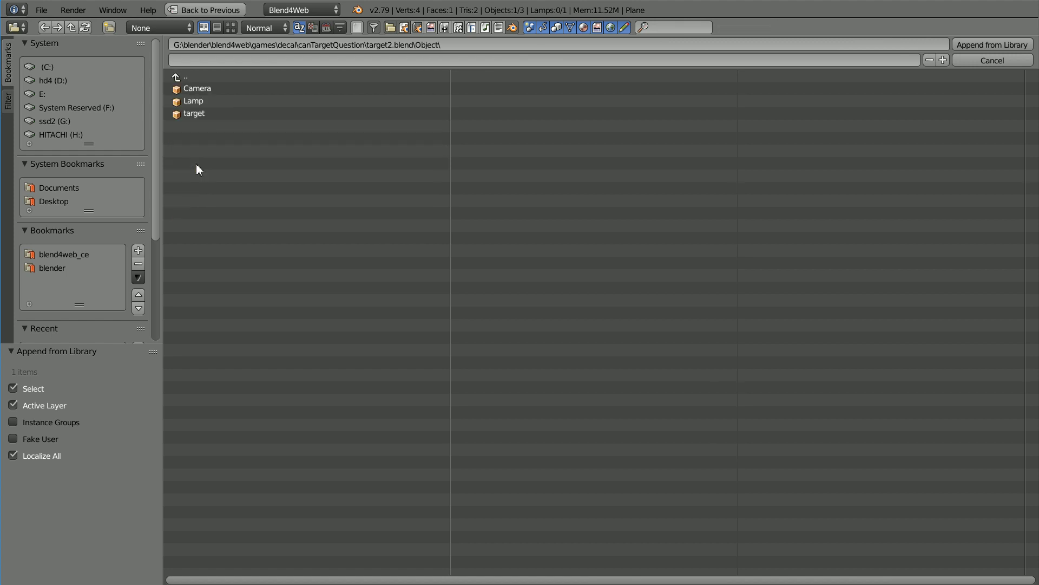
pyautogui.click(197, 113)
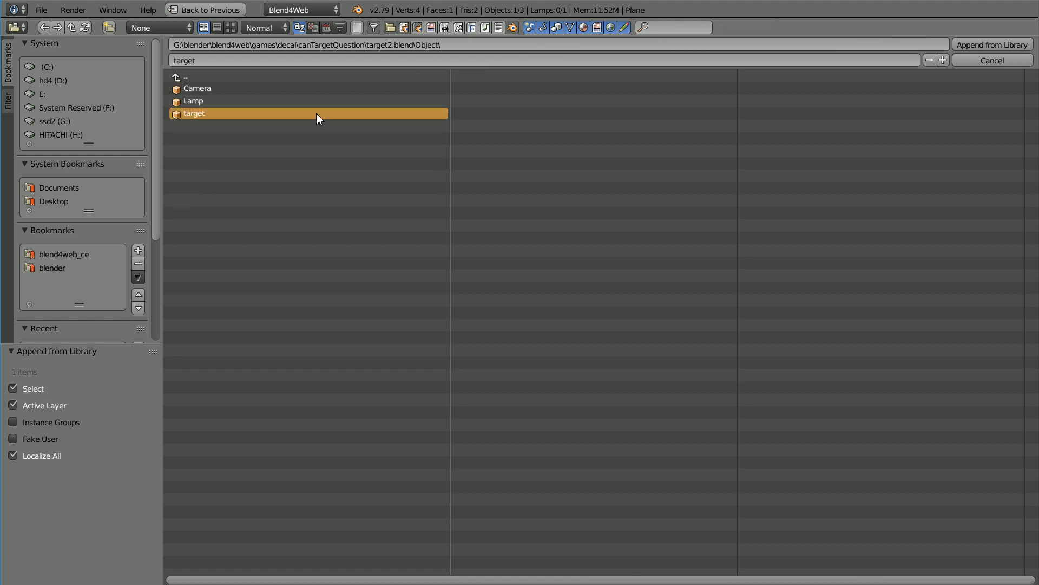
pyautogui.click(968, 41)
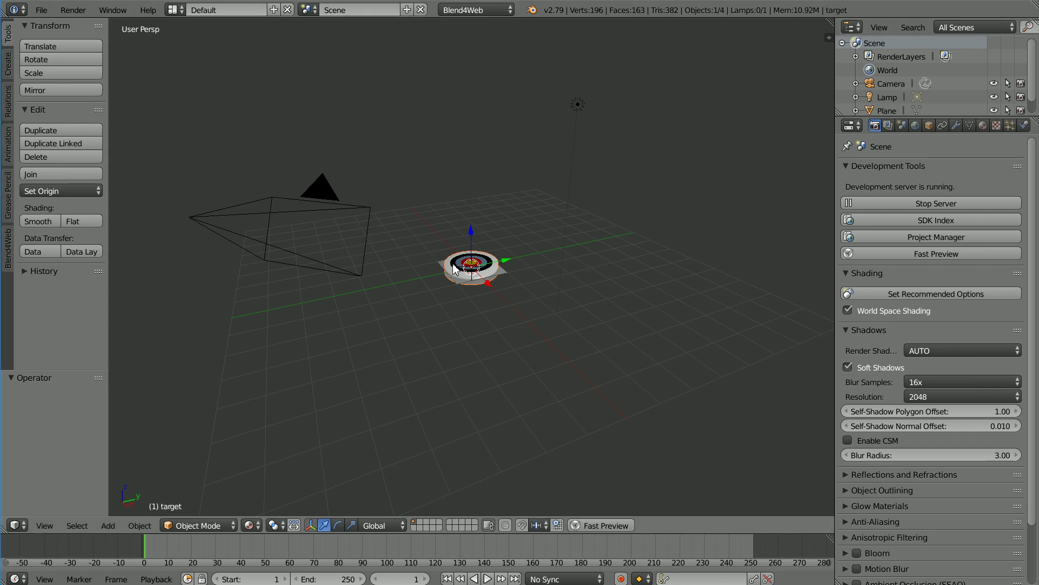
# Step: Set the target object's X rotation to 90° so that it stands upright
pyautogui.click(929, 125)
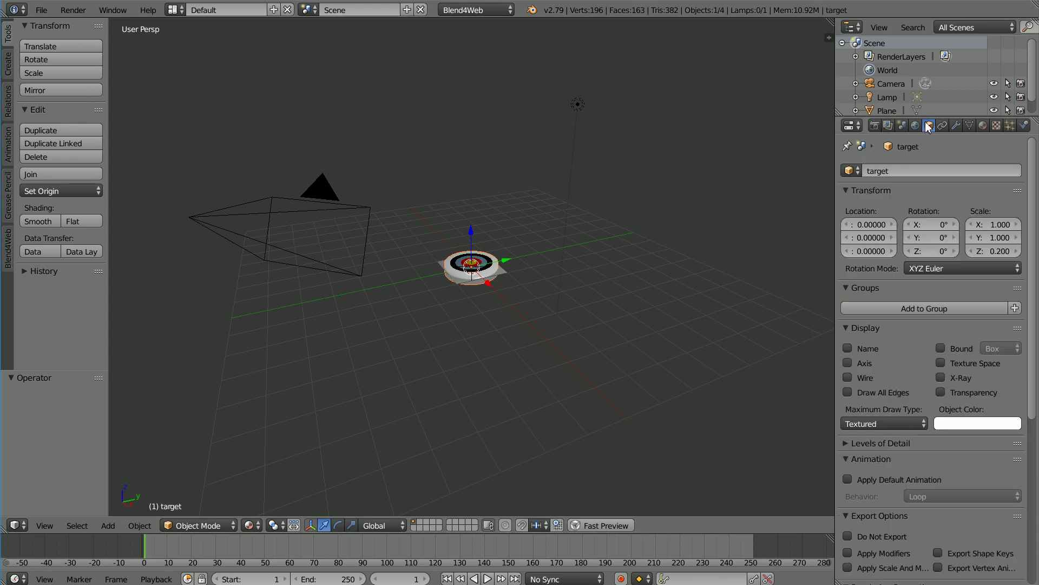
pyautogui.click(930, 225)
pyautogui.write('90')
pyautogui.press('Return')
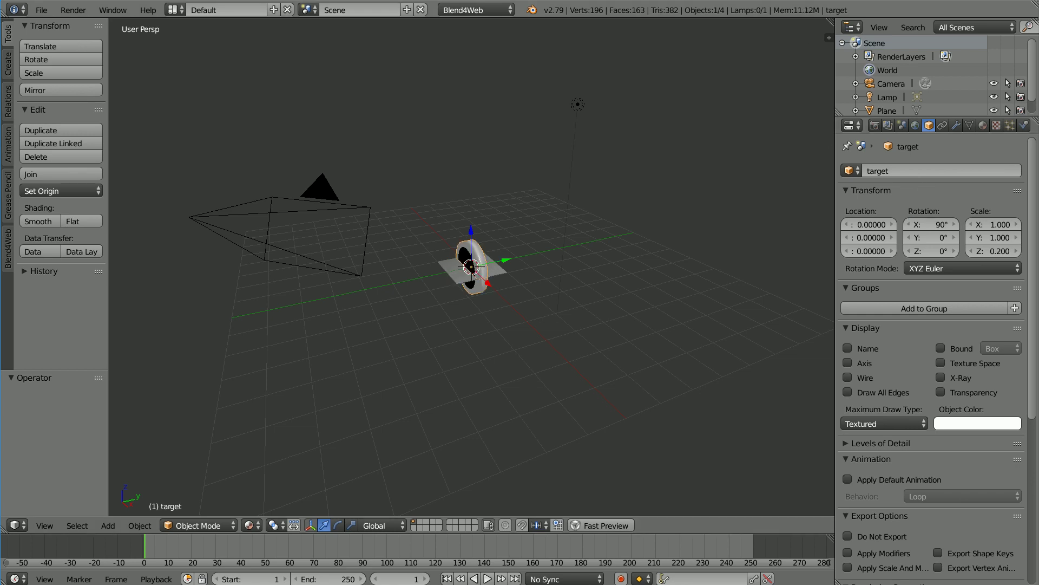
# Step: Set the target object's location to 0.5 on Y and 1 on Z
pyautogui.click(876, 236)
pyautogui.press('BackSpace')
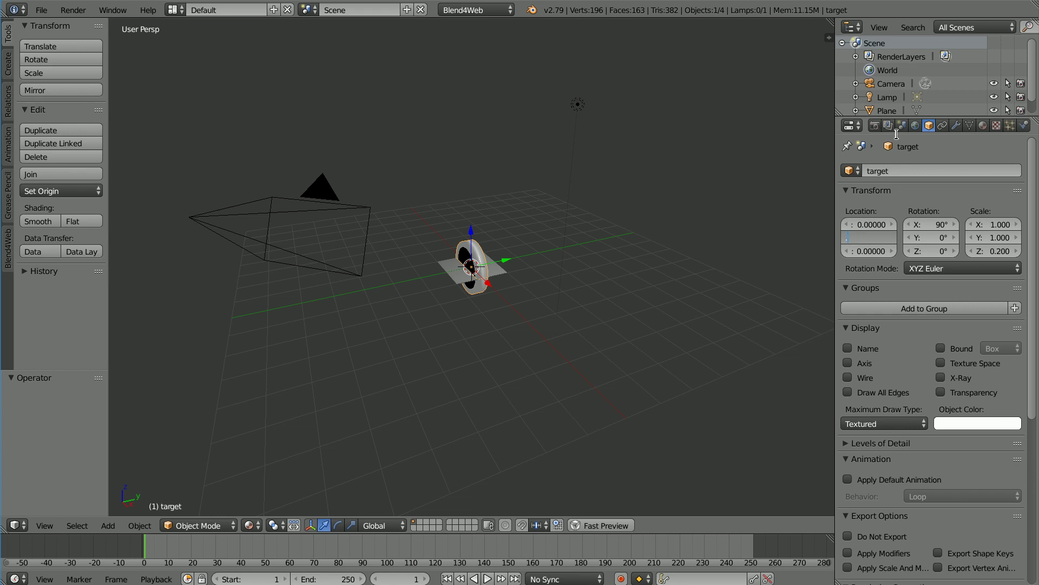
pyautogui.write('.5')
pyautogui.press('Tab')
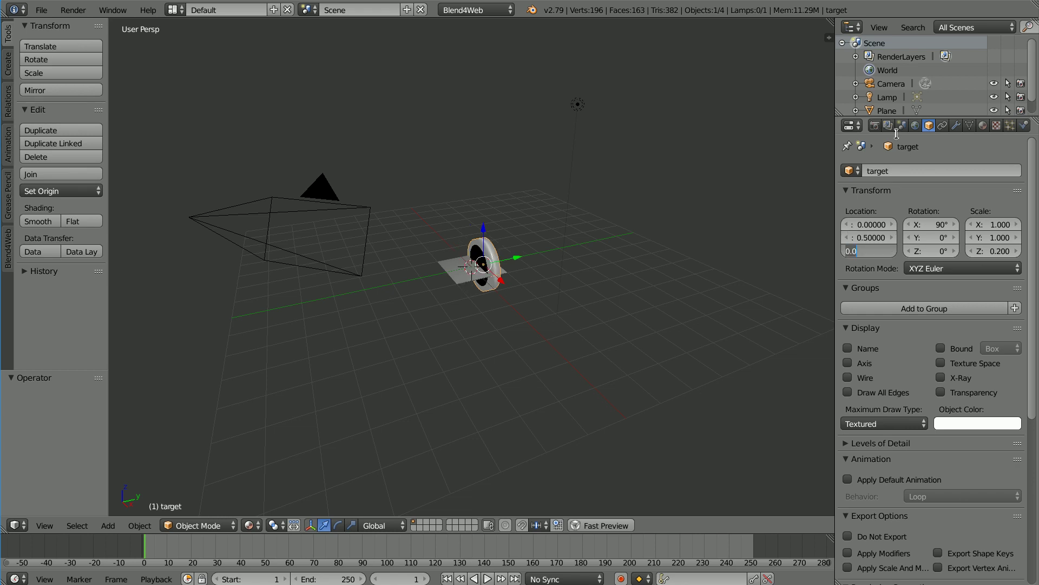
pyautogui.write('1')
pyautogui.press('Return')
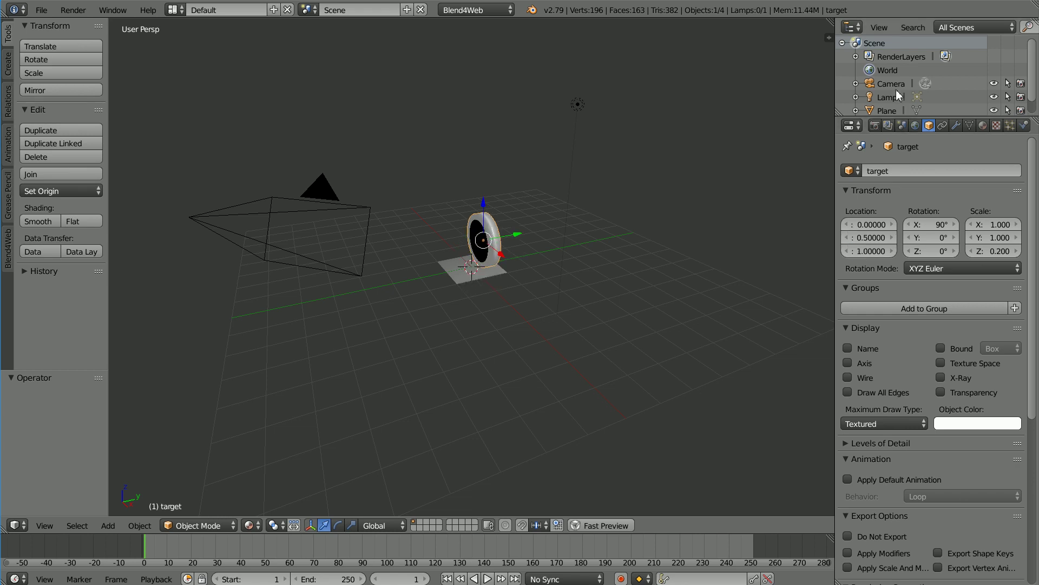
# Step: Change the scene's lamp type to Hemi
pyautogui.rightClick(578, 103)
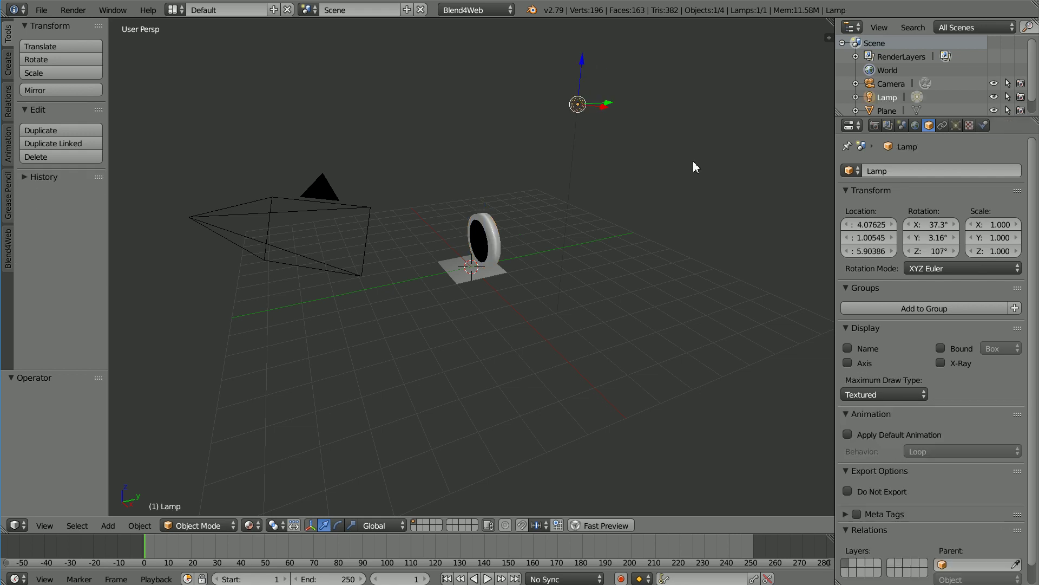
pyautogui.click(957, 126)
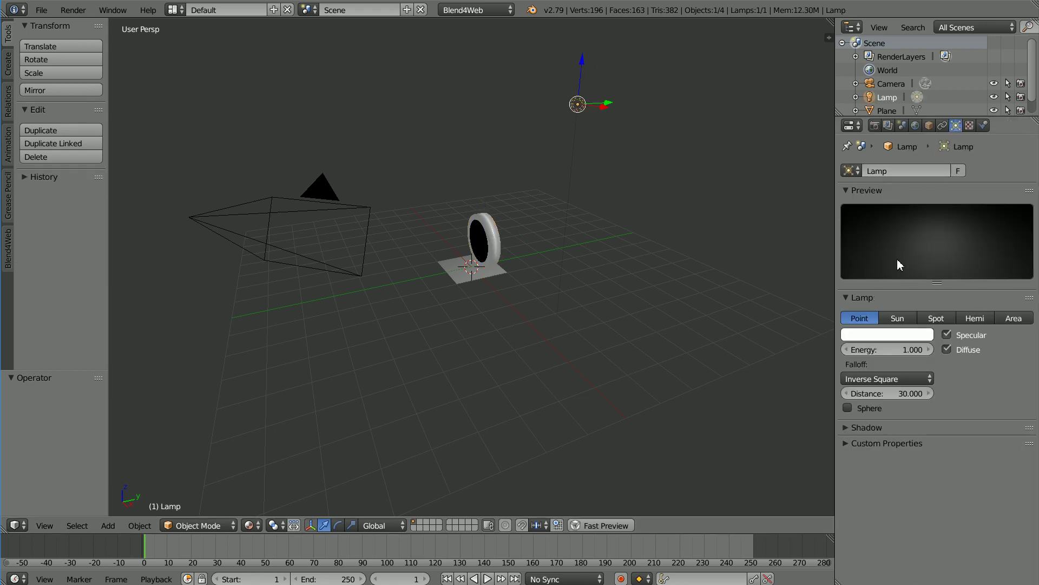
pyautogui.click(974, 318)
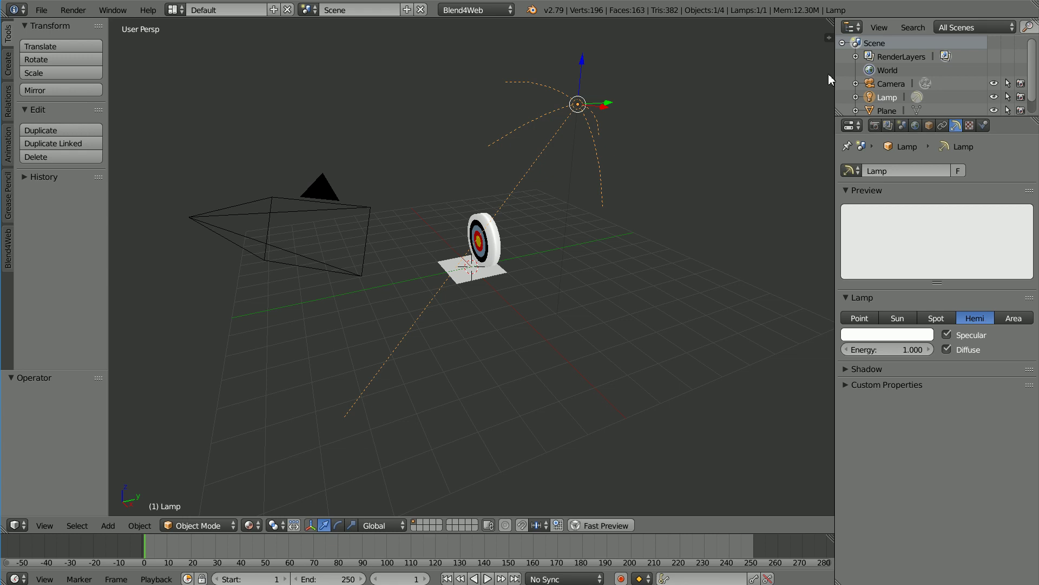
# Step: Append the object "Cube" from question.blend in the canTargetQuestion folder
pyautogui.click(41, 11)
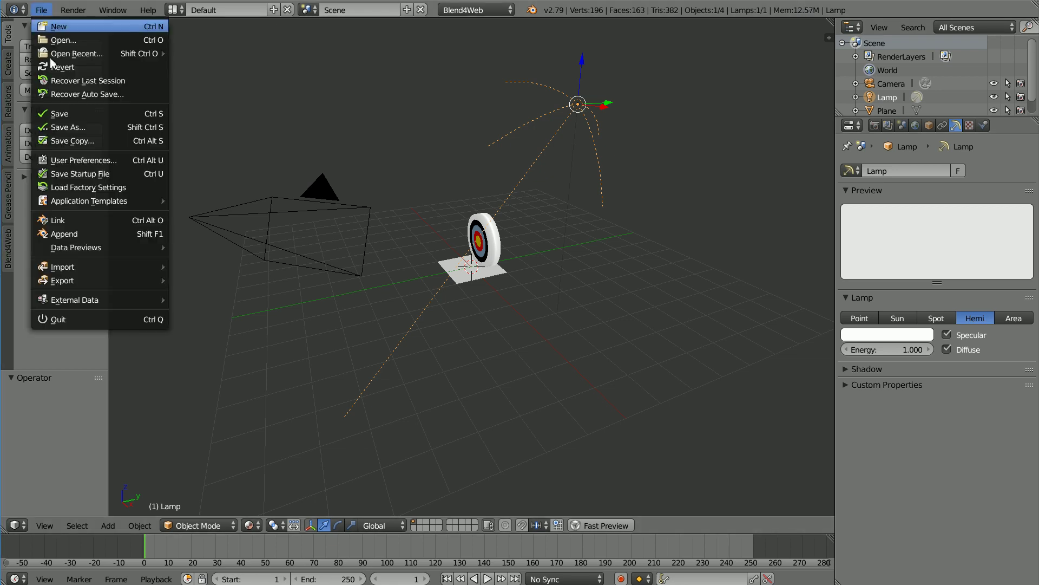
pyautogui.click(99, 237)
pyautogui.click(182, 75)
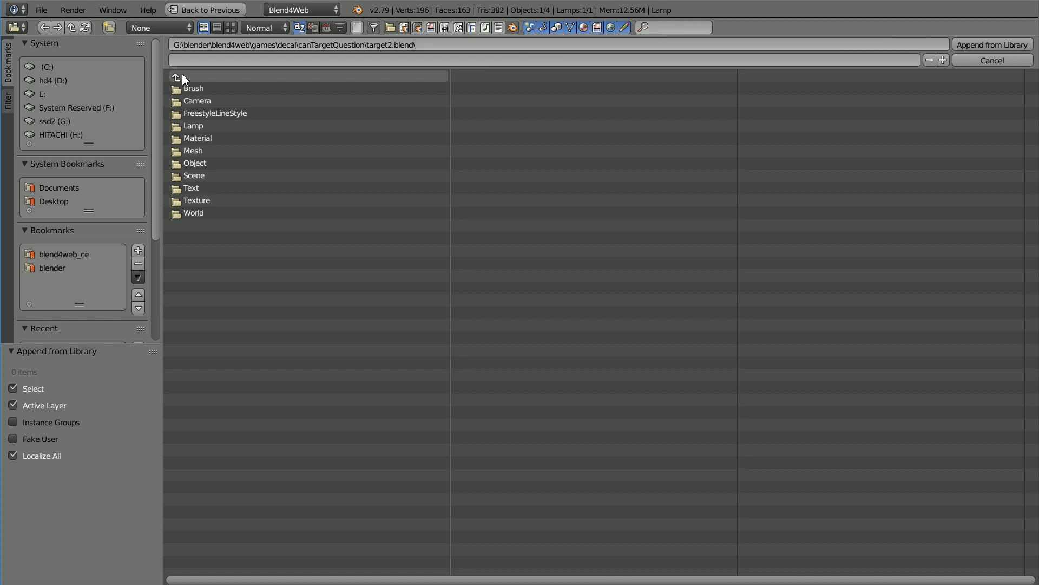
pyautogui.click(182, 75)
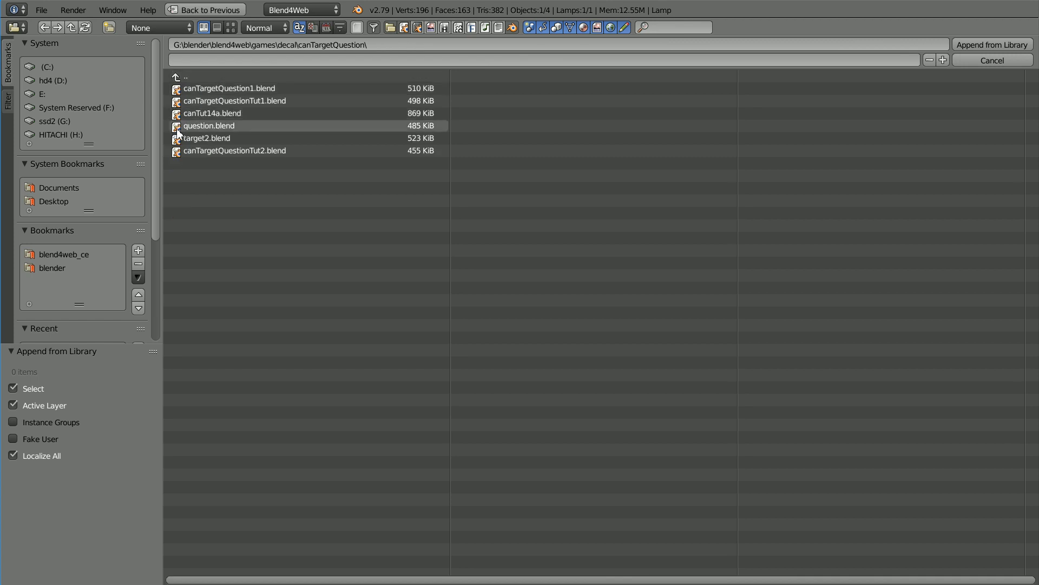
pyautogui.click(216, 128)
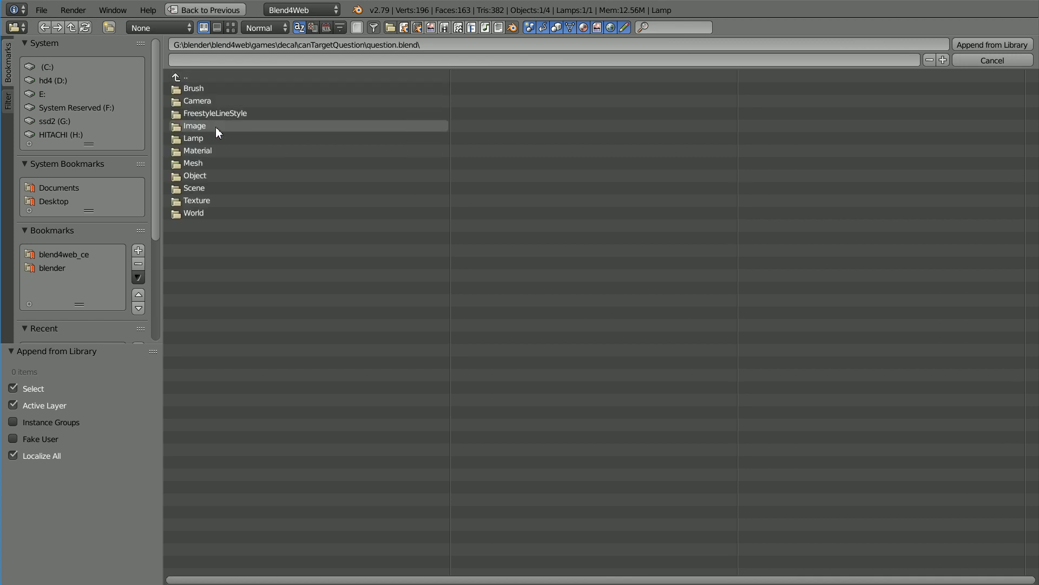
pyautogui.click(186, 173)
pyautogui.click(198, 101)
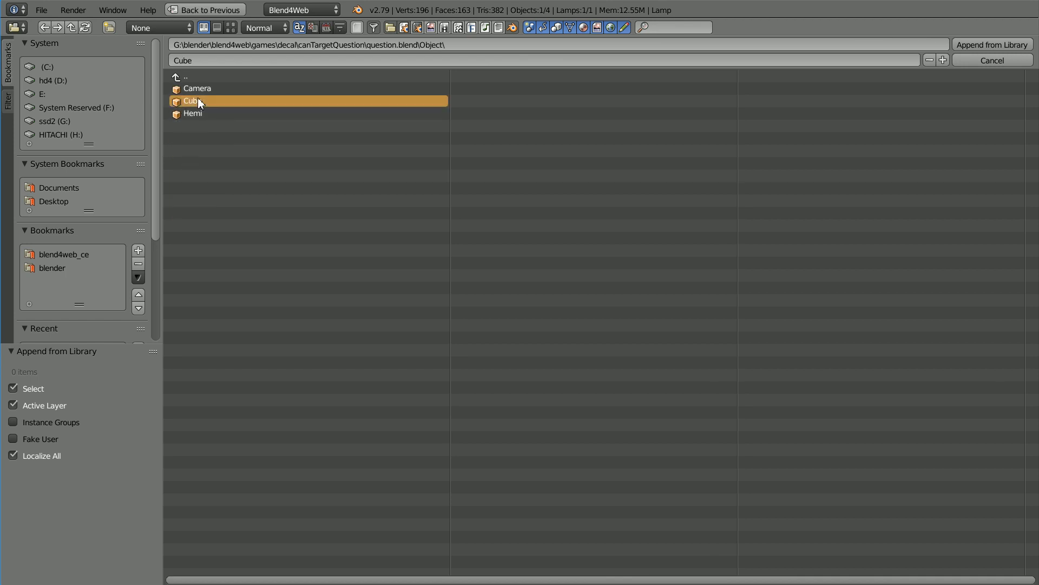
pyautogui.click(993, 49)
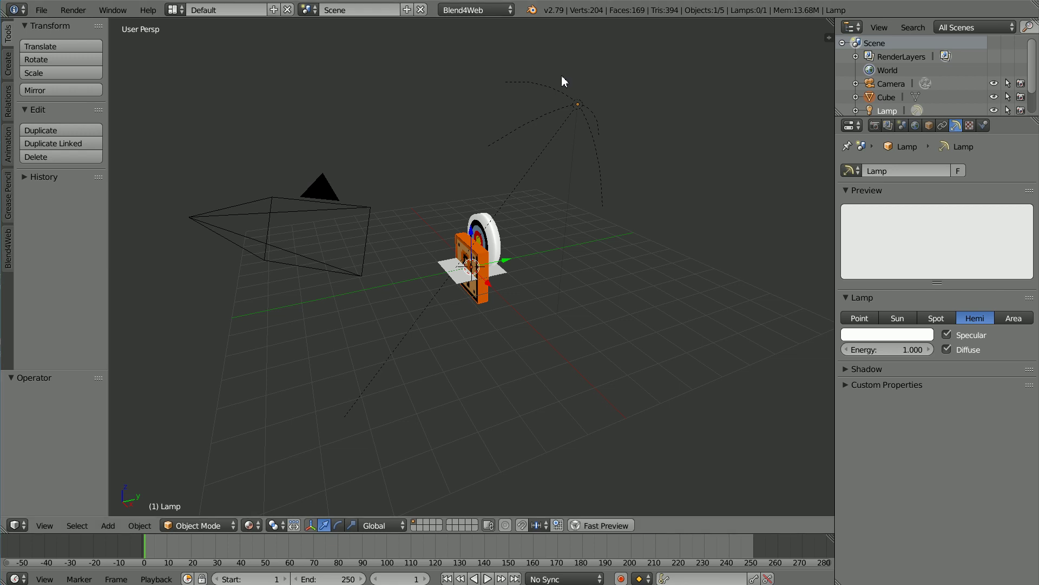
# Step: Set the question-mark cube's Z location to 1 and keyframe its location at frame 1
pyautogui.rightClick(483, 263)
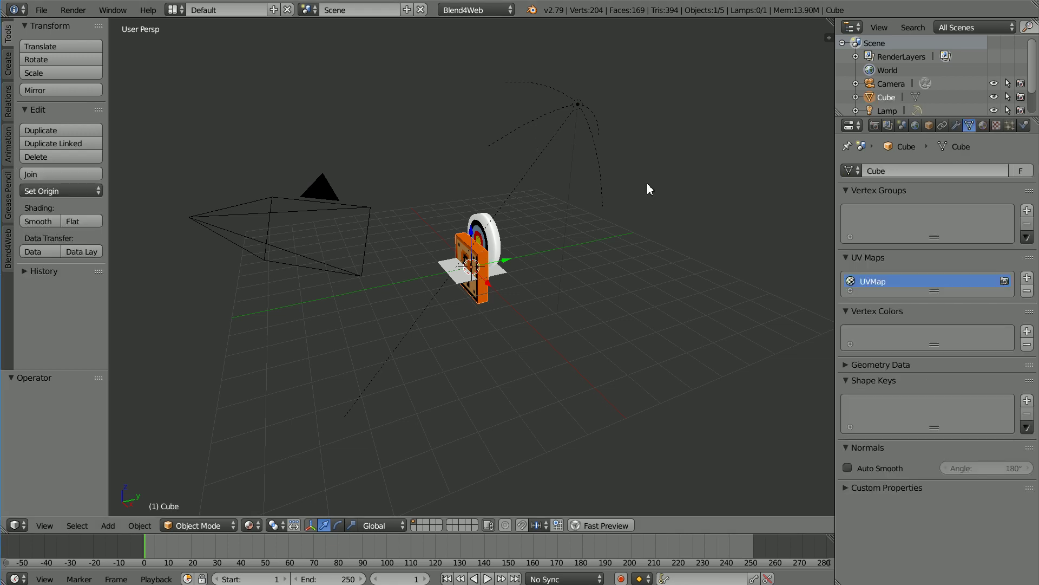
pyautogui.click(930, 126)
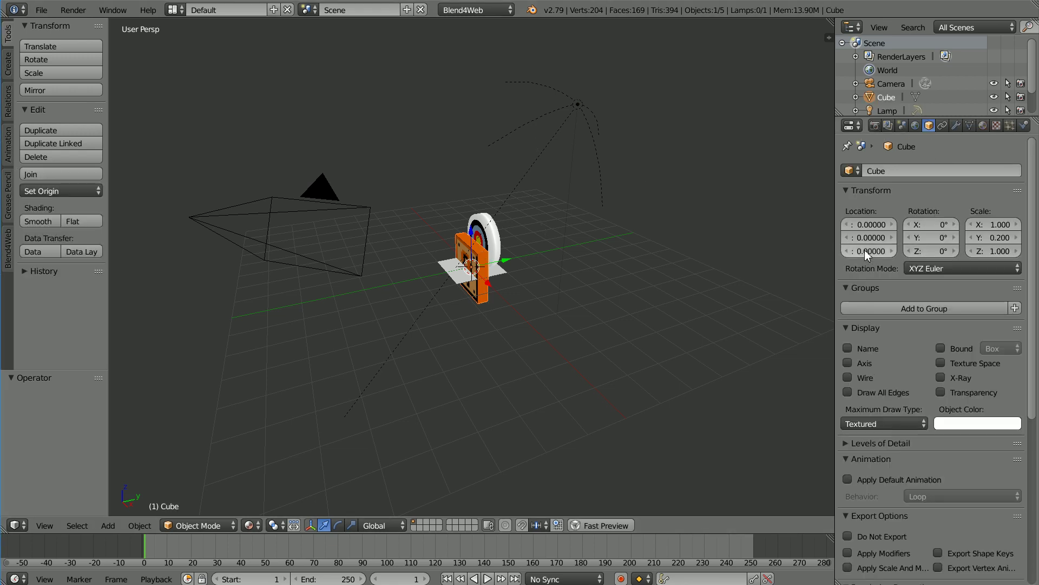
pyautogui.press('Return')
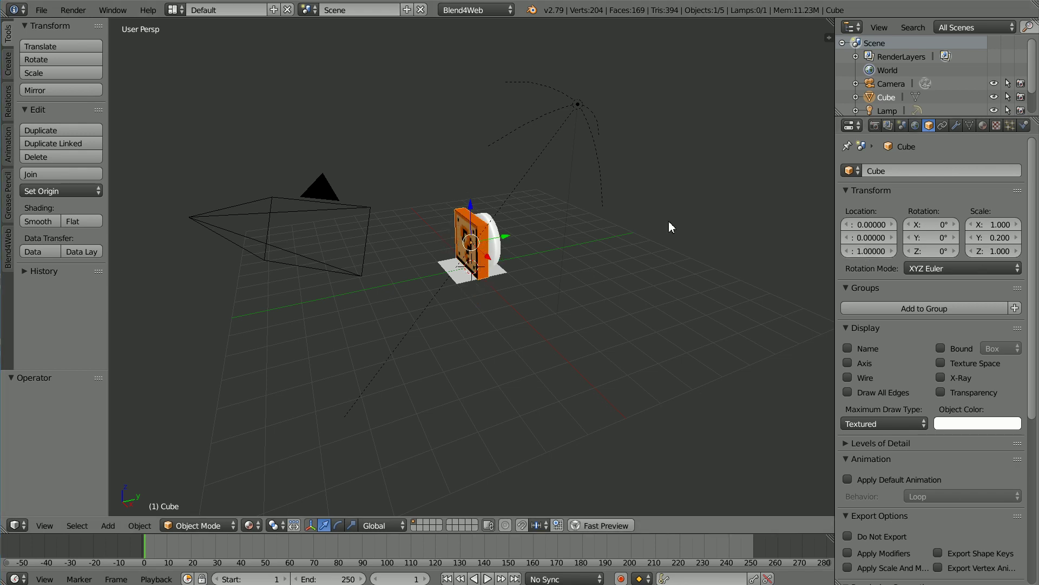
pyautogui.rightClick(864, 237)
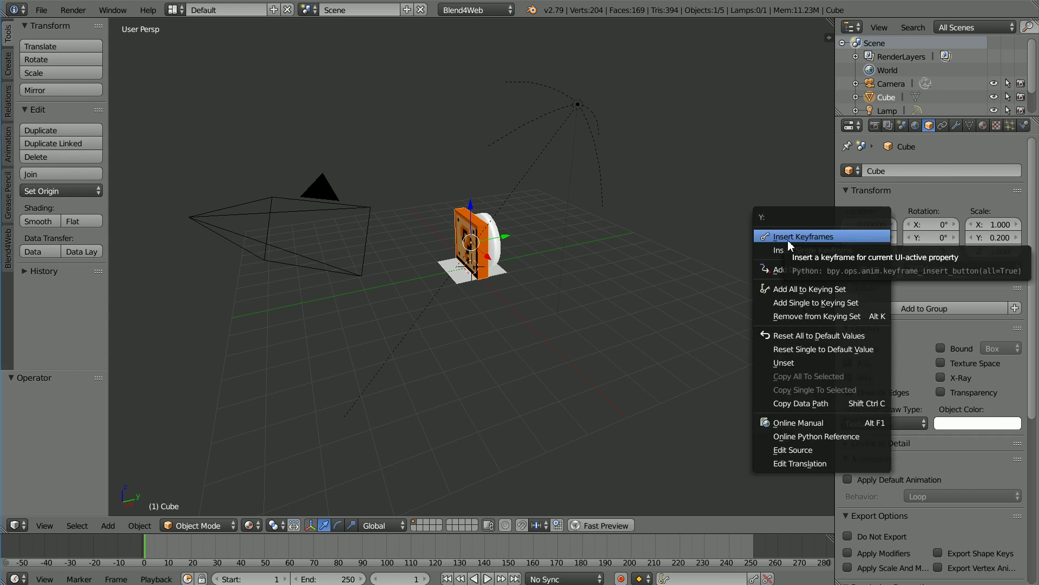
pyautogui.click(846, 238)
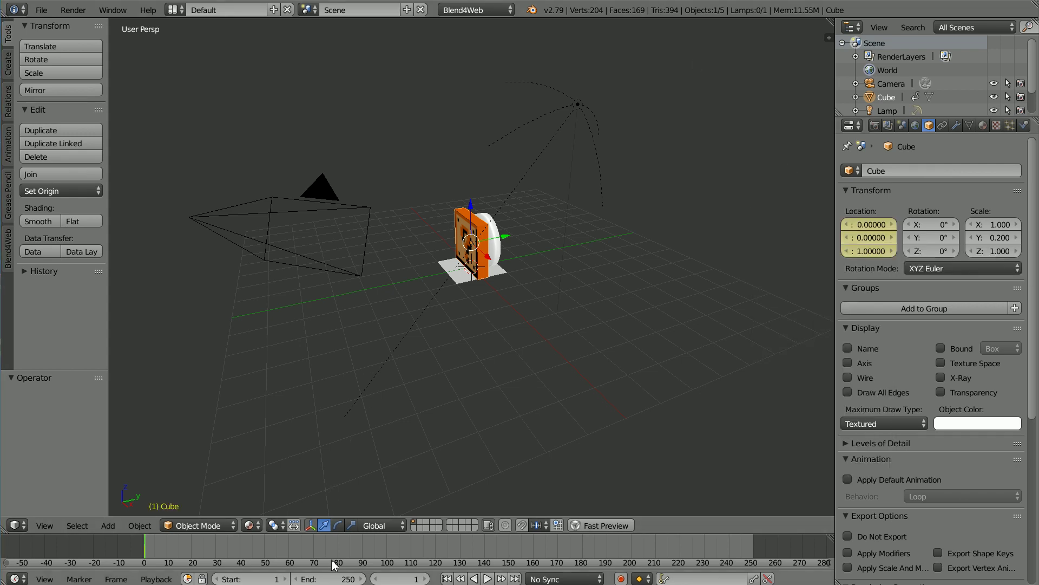
# Step: Set the animation's end frame to 50 and keyframe the cube's location at that frame
pyautogui.click(348, 581)
pyautogui.write('50')
pyautogui.press('Return')
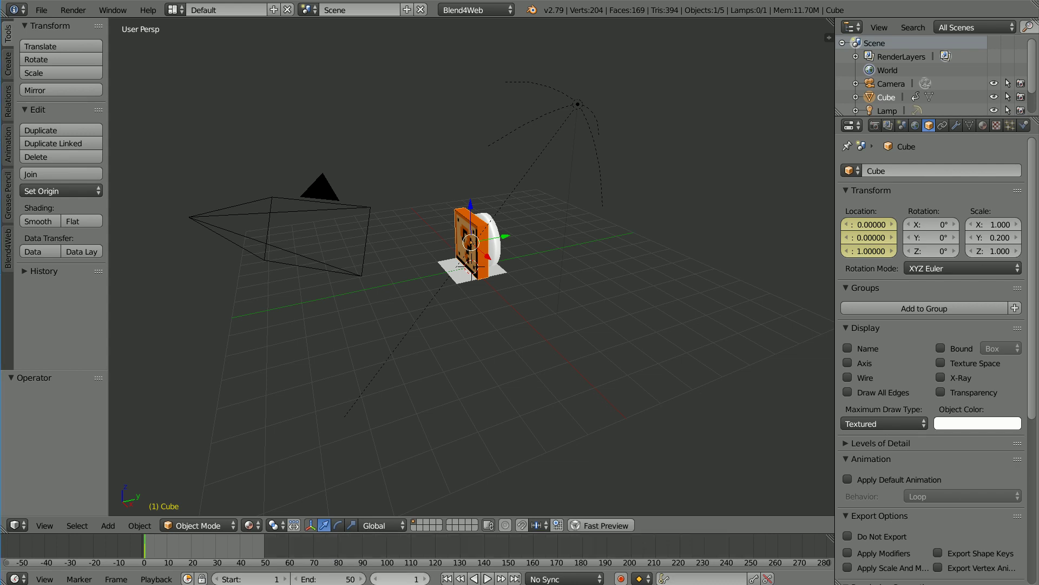
pyautogui.click(514, 579)
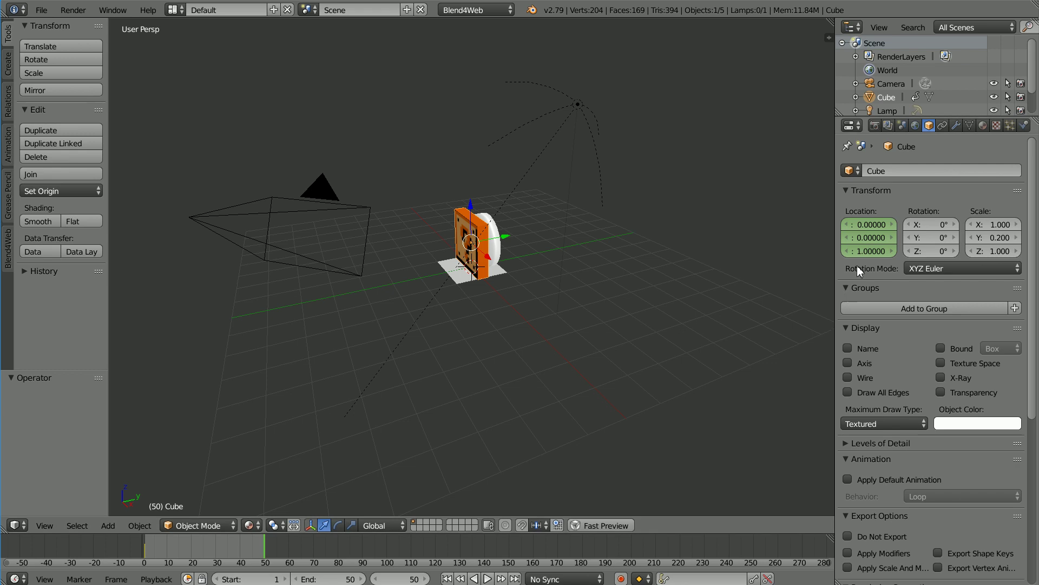
pyautogui.rightClick(869, 237)
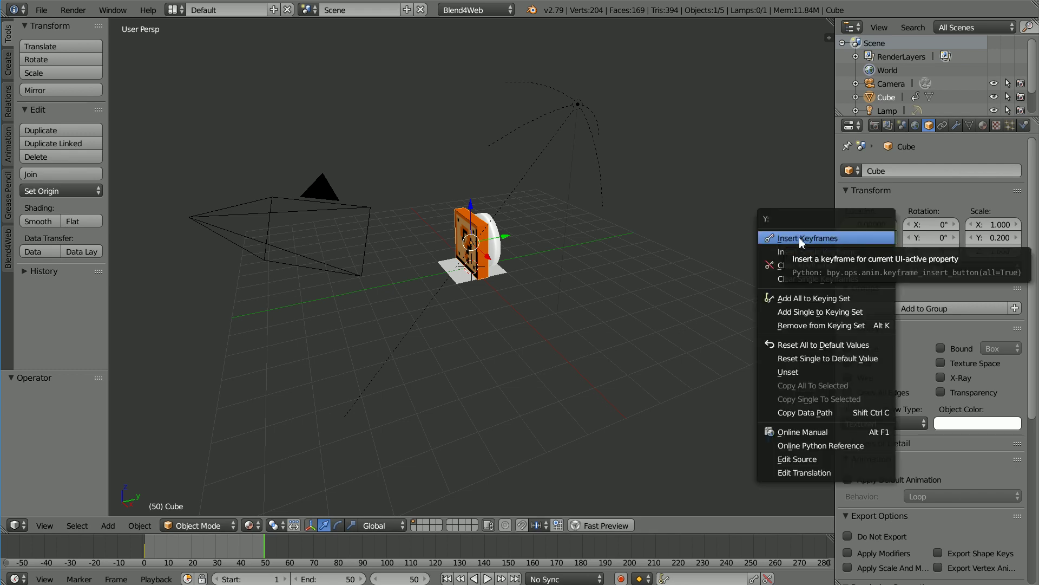
pyautogui.click(845, 236)
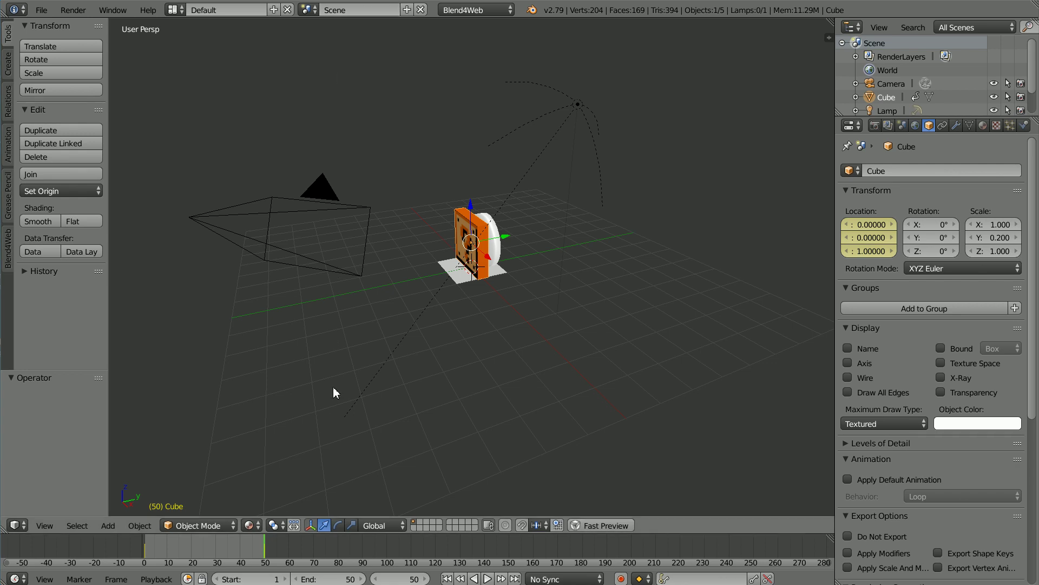
# Step: At frame 25, set the cube's X location to 2 and keyframe its location
pyautogui.click(403, 579)
pyautogui.write('25')
pyautogui.press('Return')
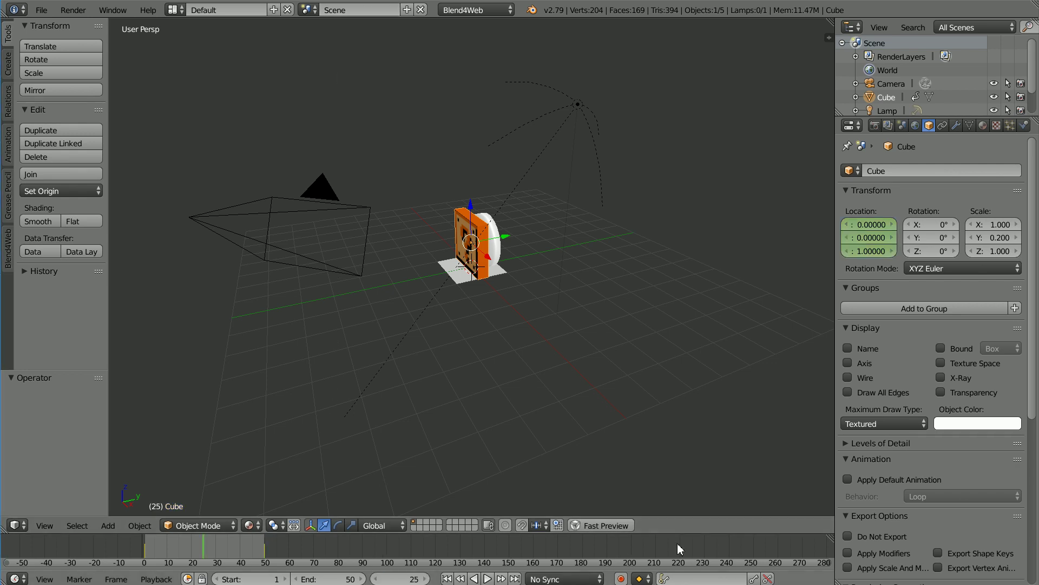
pyautogui.click(878, 224)
pyautogui.write('2')
pyautogui.press('Return')
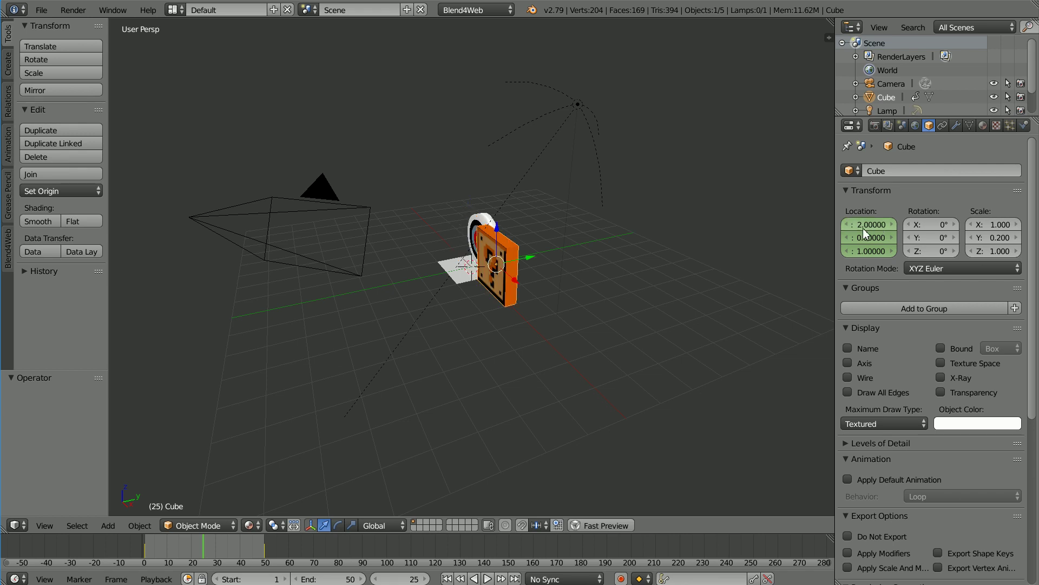
pyautogui.rightClick(864, 235)
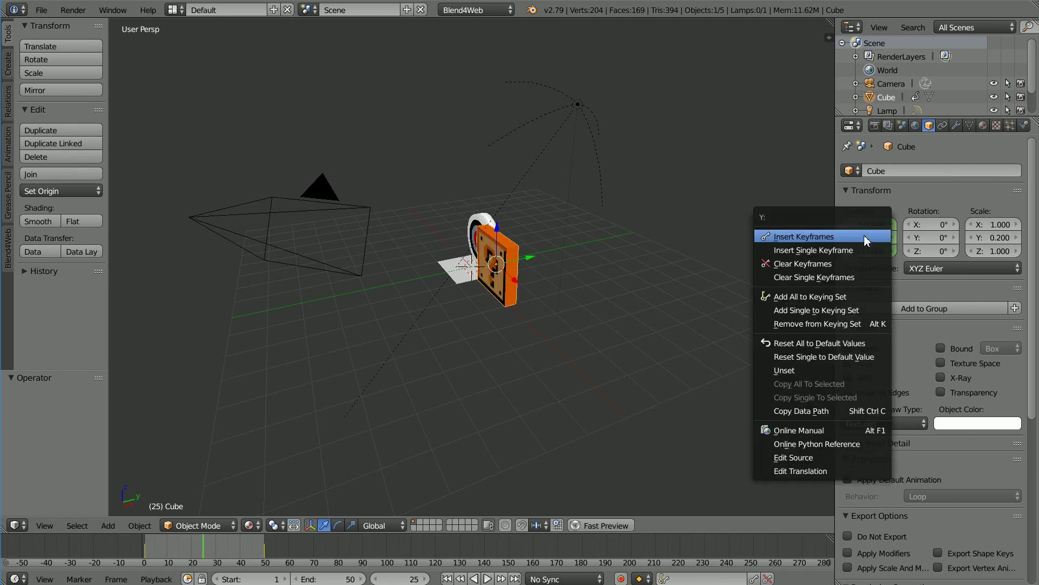
pyautogui.click(832, 237)
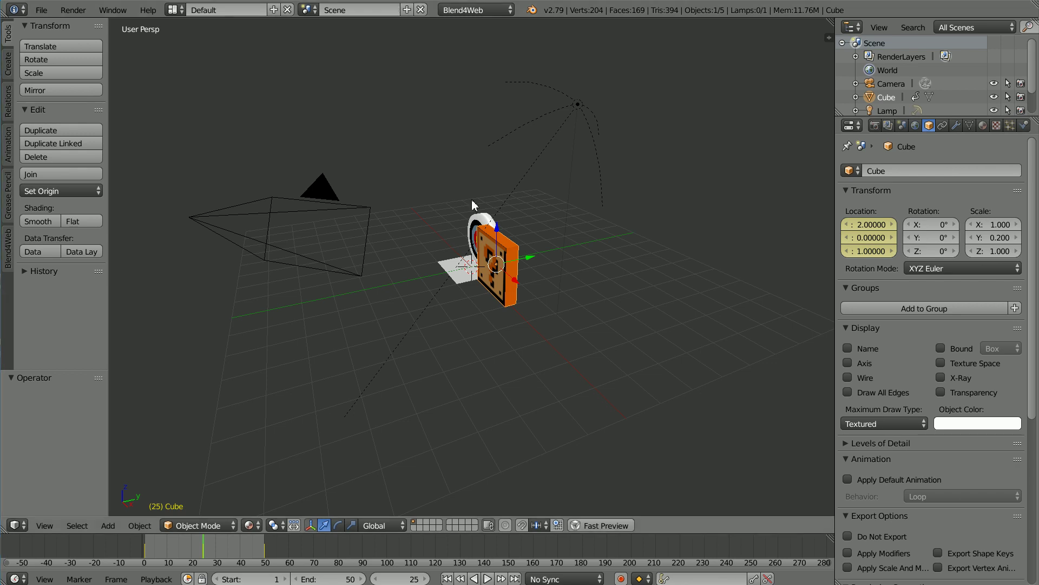
# Step: Preview the cube's animation, return to frame 1, and enable Apply Default Animation for the cube
pyautogui.click(488, 580)
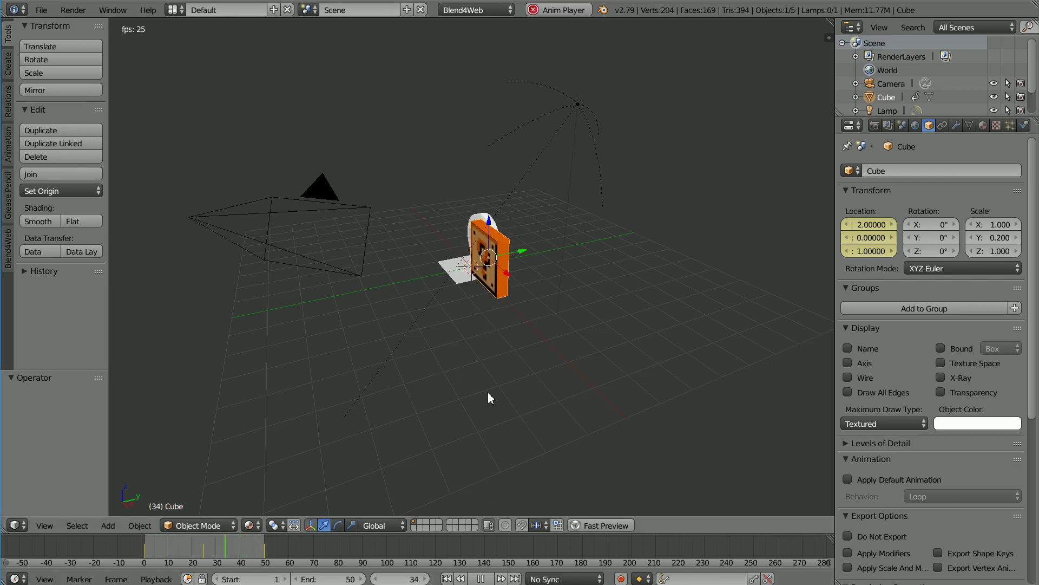
pyautogui.click(481, 580)
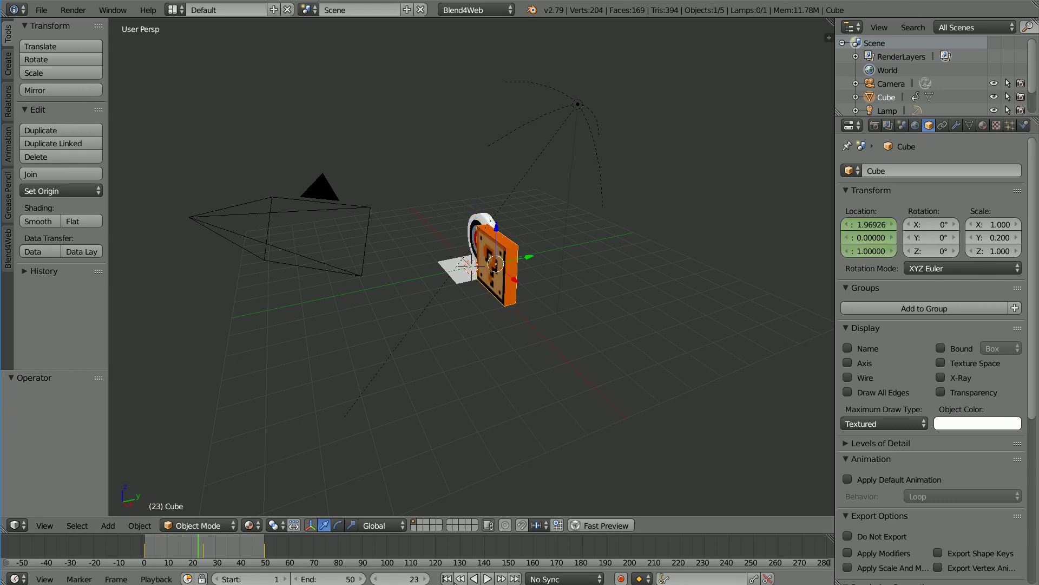
pyautogui.click(447, 579)
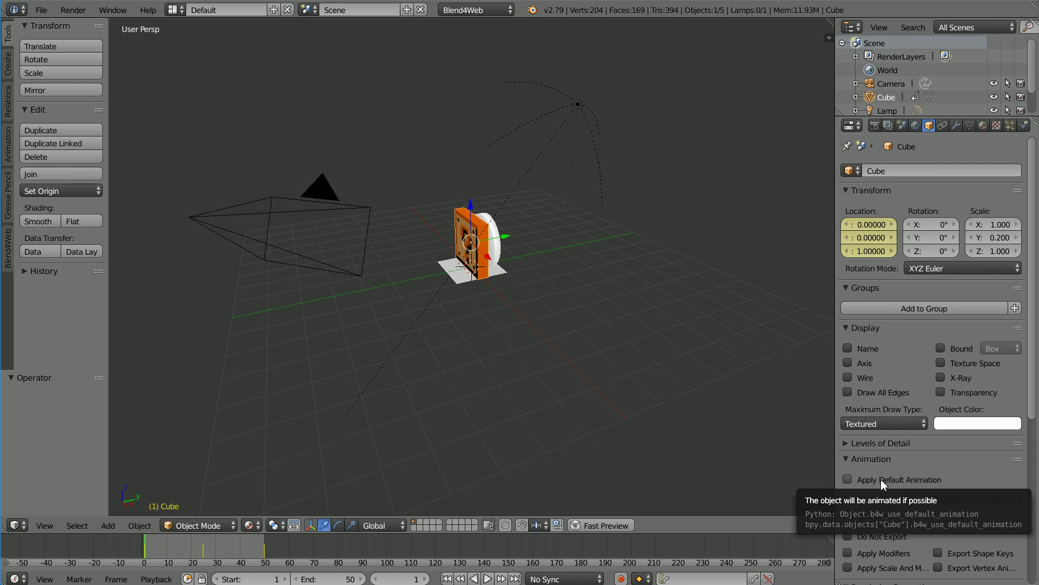
pyautogui.click(847, 480)
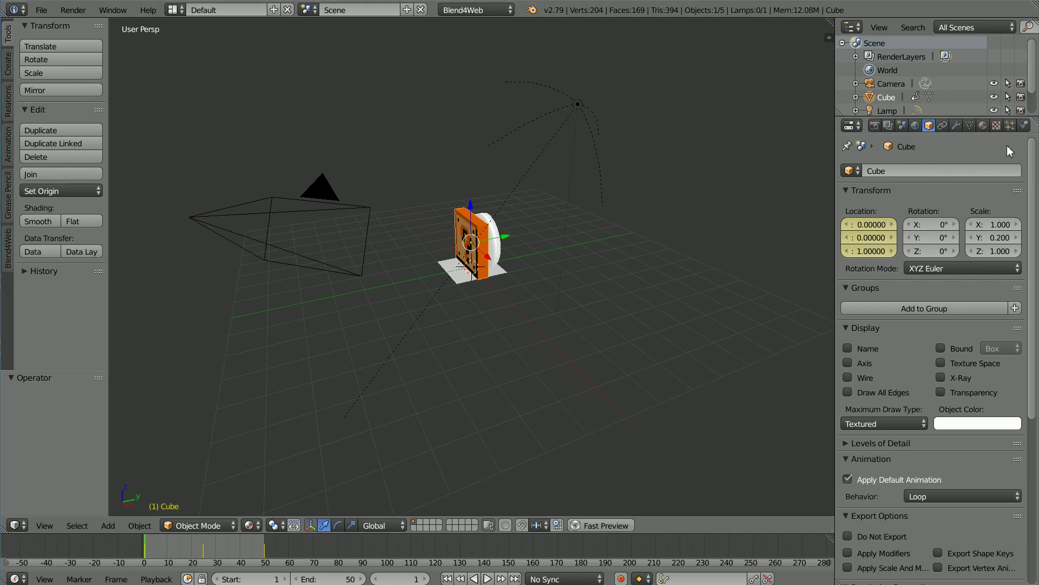
# Step: Enable Object Physics for both the question-mark cube and the plane, keeping the Static physics type
pyautogui.click(1025, 126)
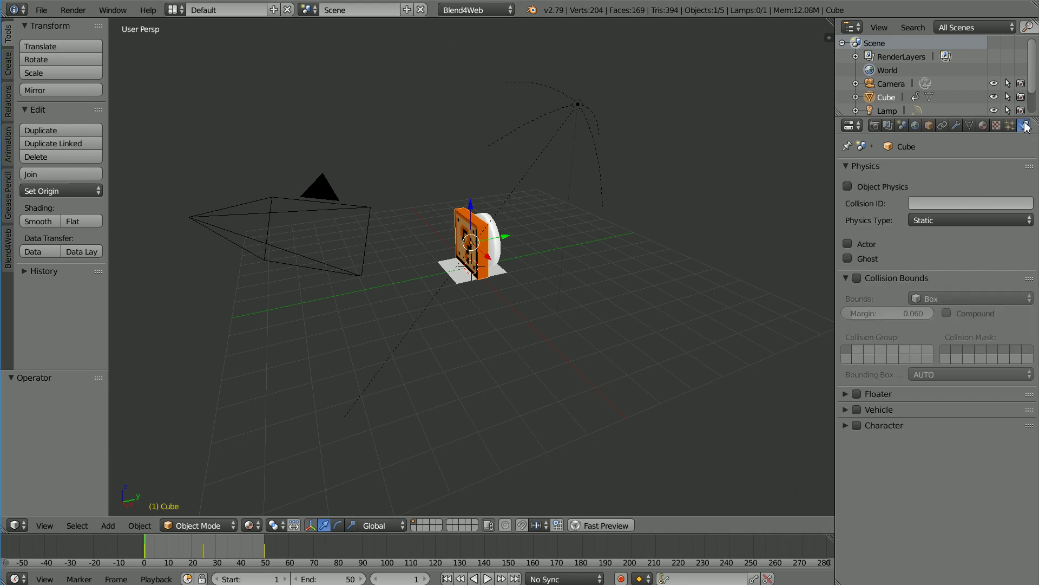
pyautogui.click(848, 187)
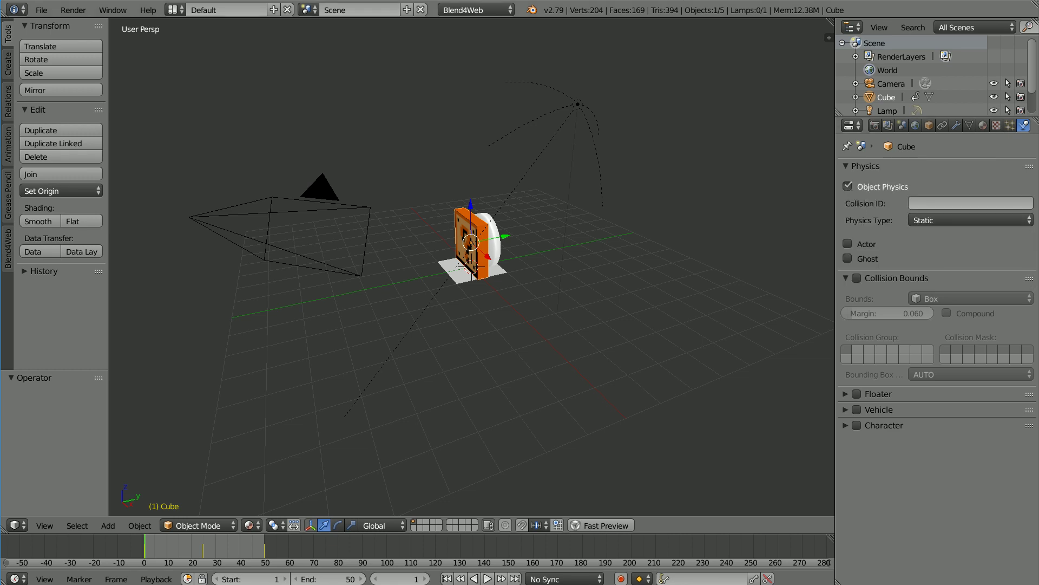
pyautogui.rightClick(481, 279)
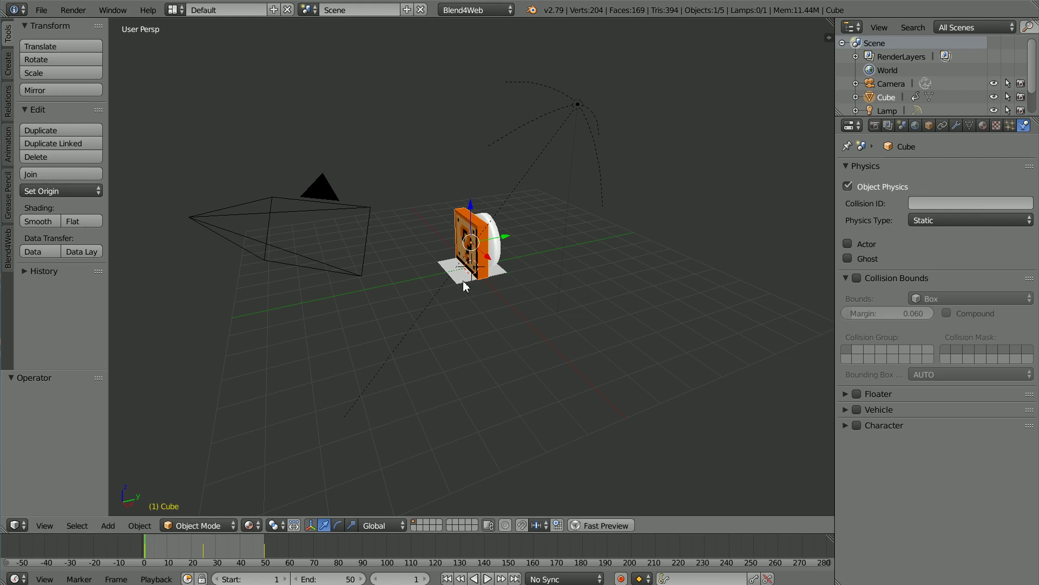
pyautogui.click(848, 188)
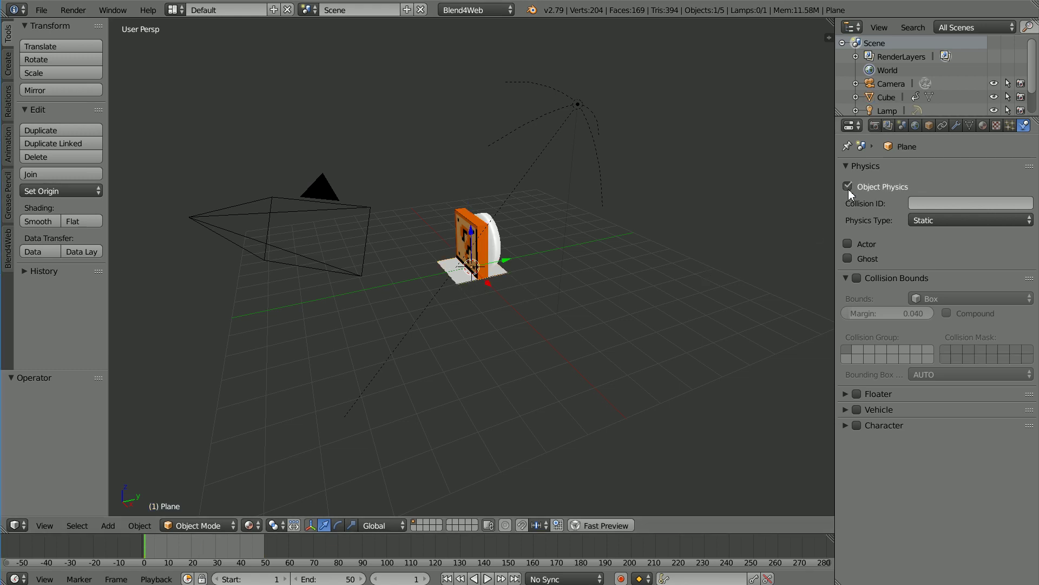
# Step: Enable Object Physics for the target as a Rigid Body and give it Cylinder collision bounds
pyautogui.rightClick(501, 247)
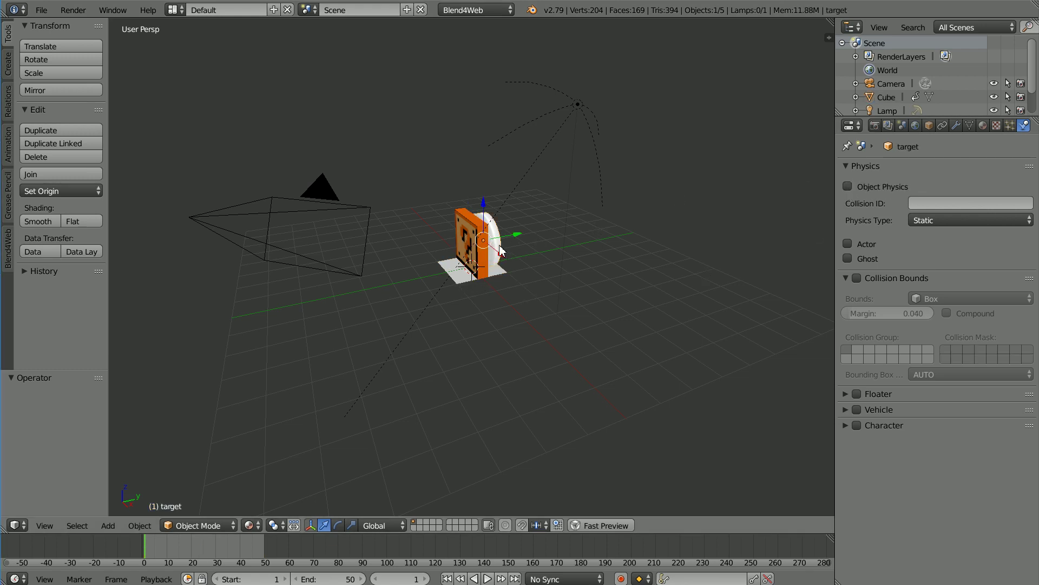
pyautogui.click(849, 185)
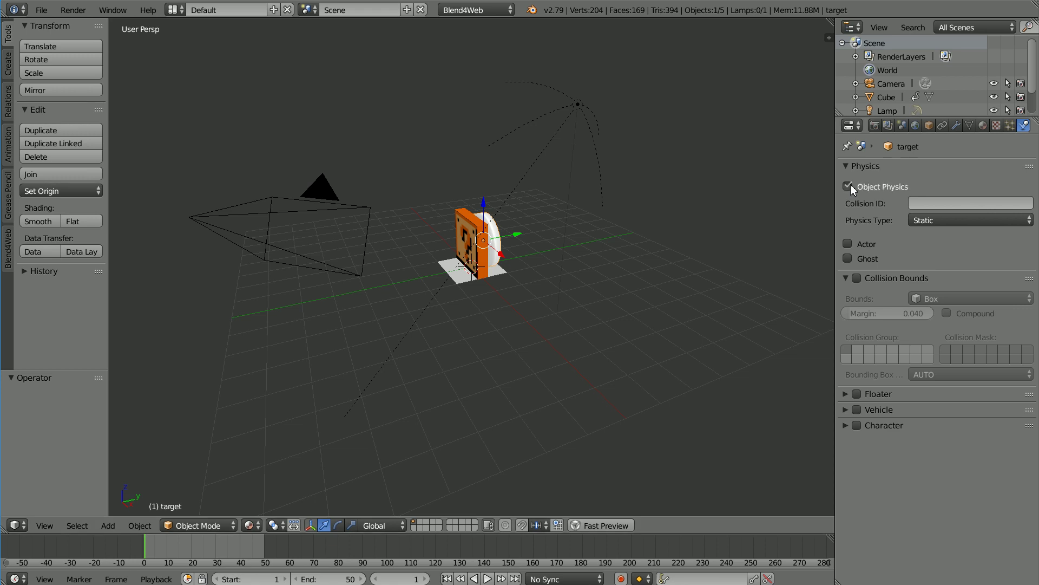
pyautogui.click(938, 220)
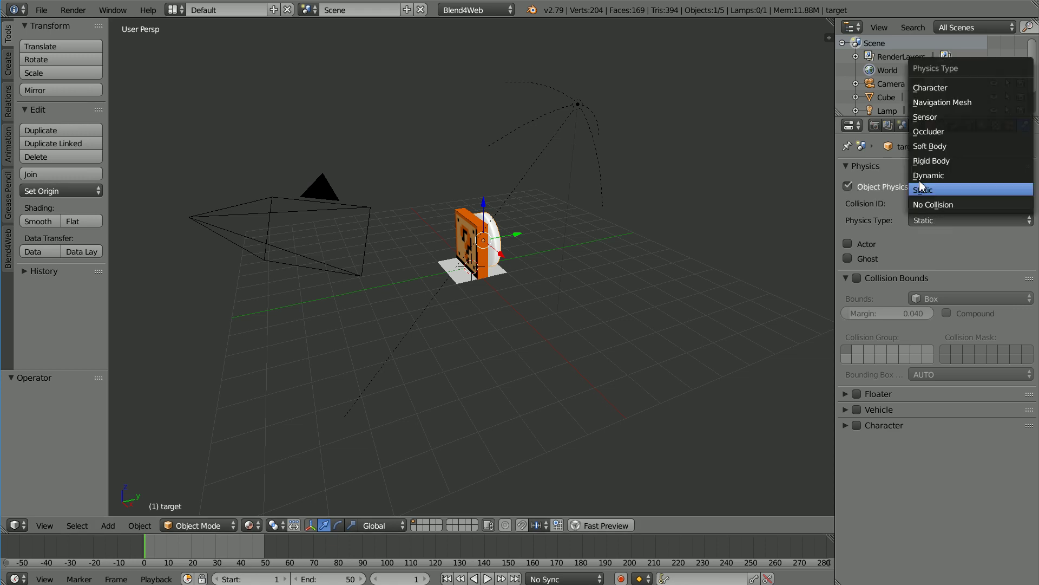
pyautogui.click(954, 160)
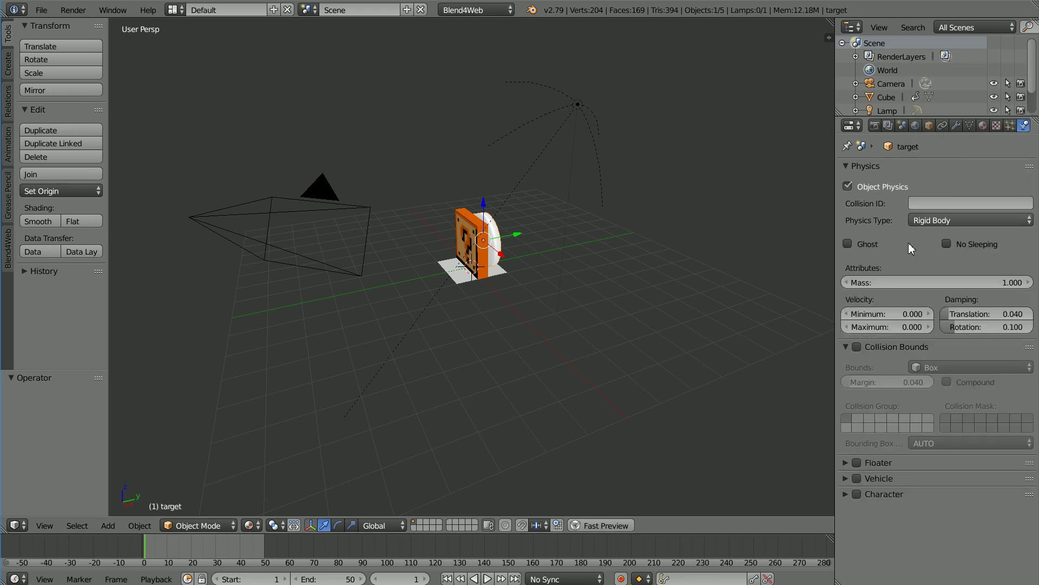
pyautogui.click(856, 349)
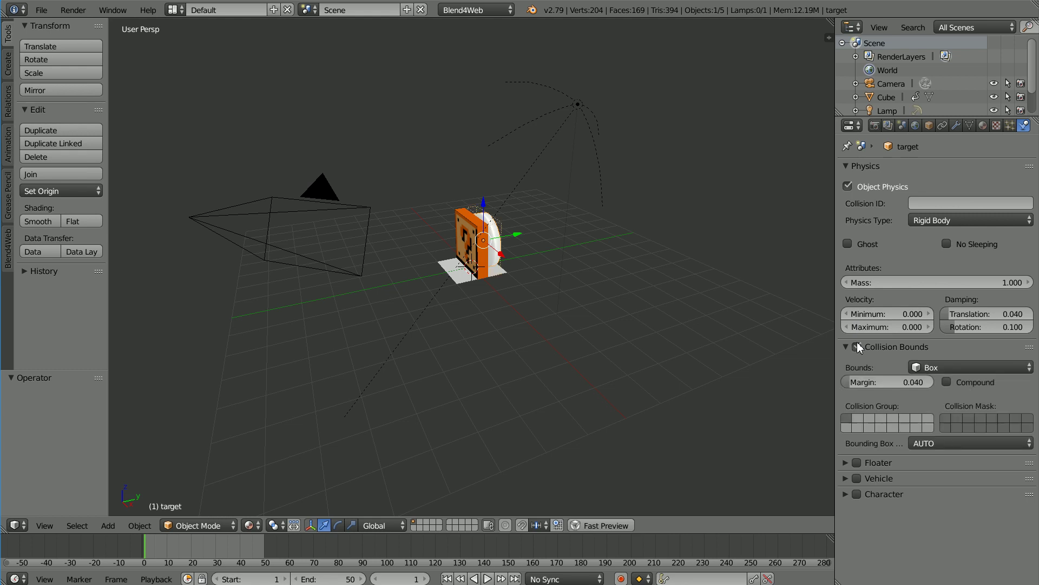
pyautogui.click(957, 367)
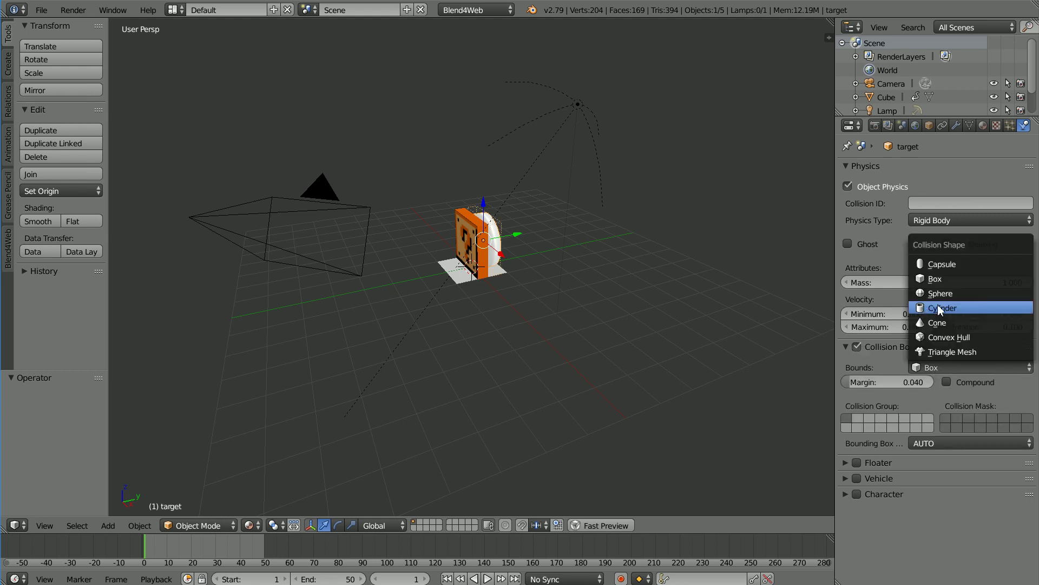
pyautogui.click(968, 306)
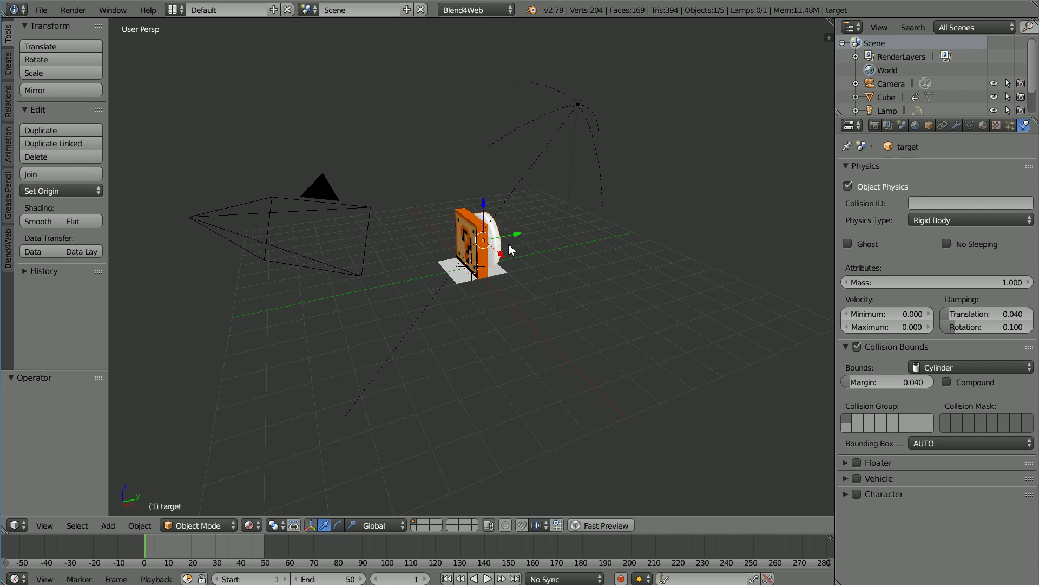
# Step: Make a linked duplicate of the target and set the copy's X location to 4
pyautogui.hotkey('alt', 'd')
pyautogui.rightClick(540, 249)
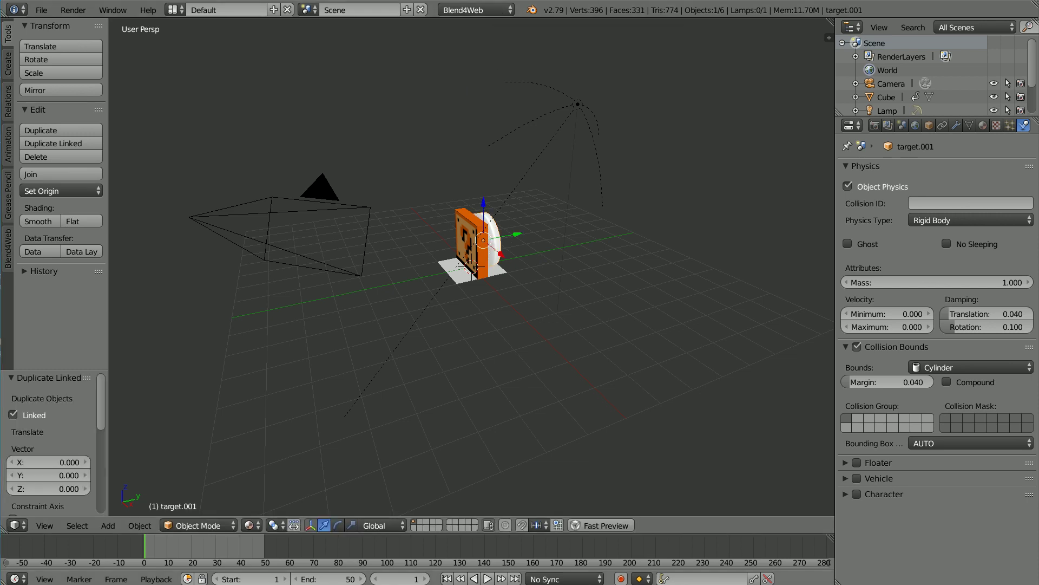
pyautogui.click(928, 125)
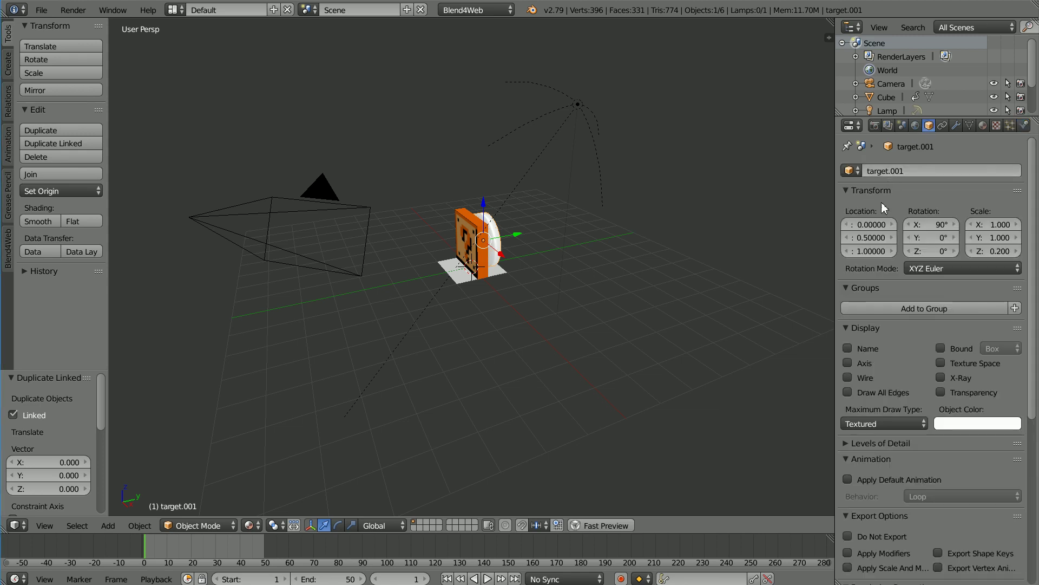
pyautogui.click(870, 224)
pyautogui.write('4')
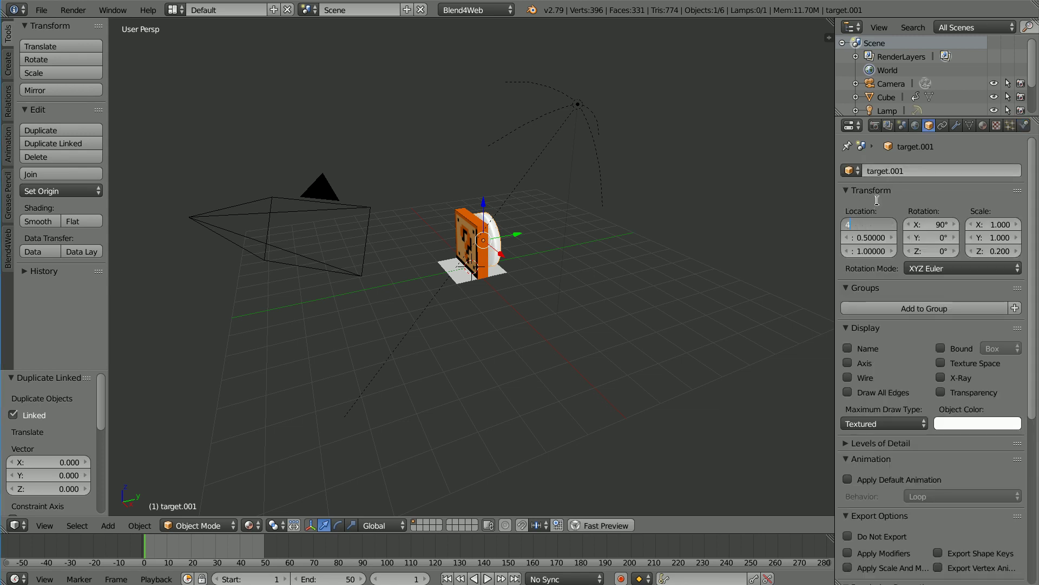
pyautogui.press('Return')
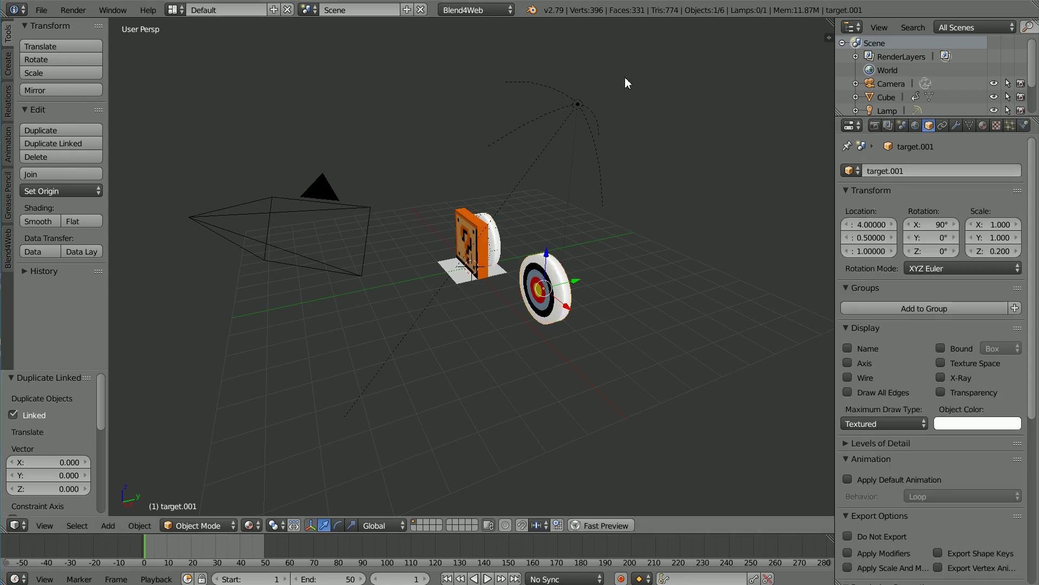
# Step: Make a linked duplicate of the plane and set the copy's X location to 4
pyautogui.rightClick(456, 285)
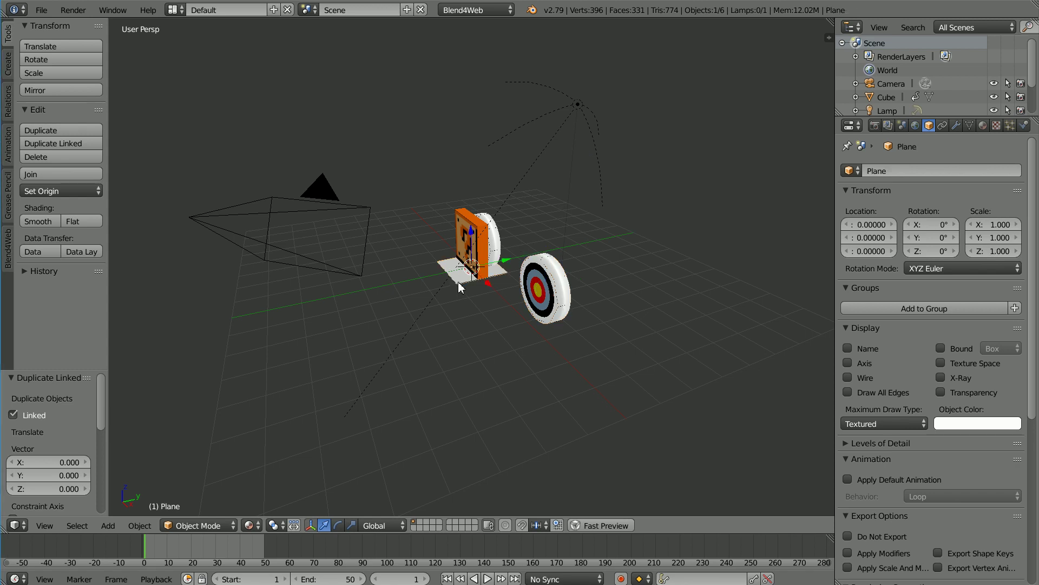
pyautogui.hotkey('alt', 'd')
pyautogui.click(679, 185)
pyautogui.write('4')
pyautogui.press('Return')
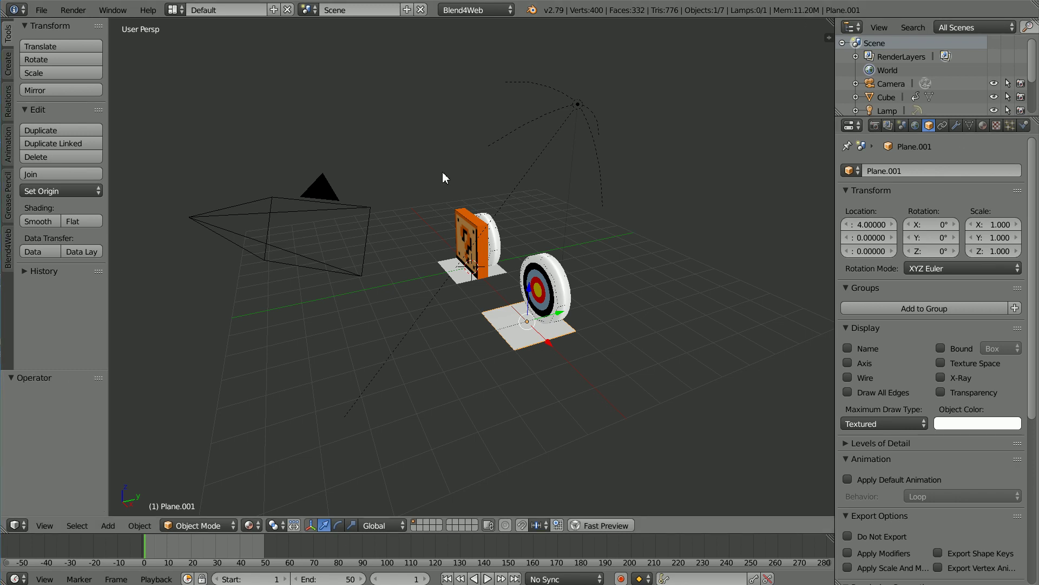
# Step: Duplicate the question-mark cube as an unlinked copy and set the copy's X location to 4
pyautogui.rightClick(467, 215)
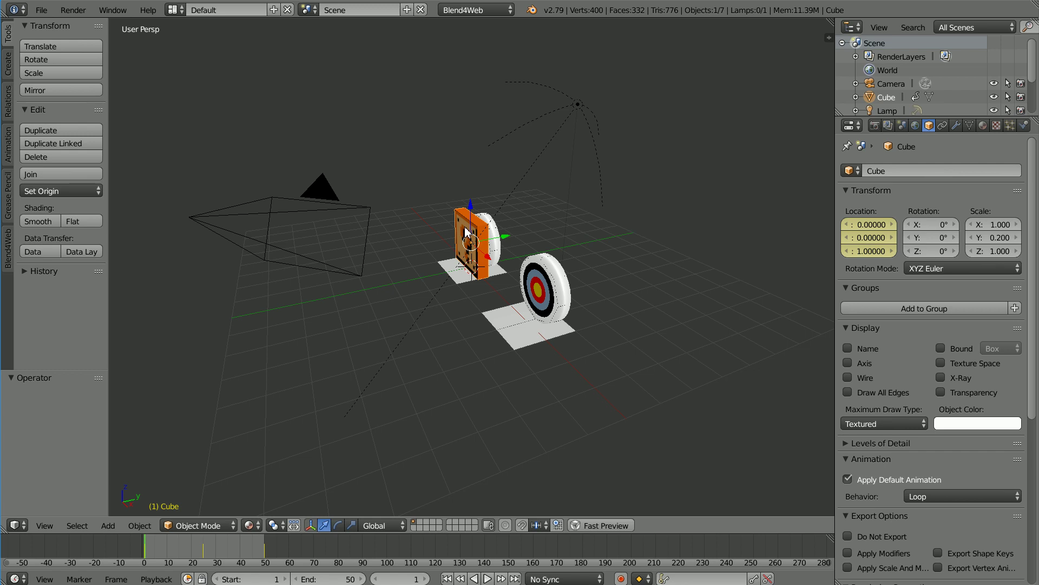
pyautogui.hotkey('shift', 'd')
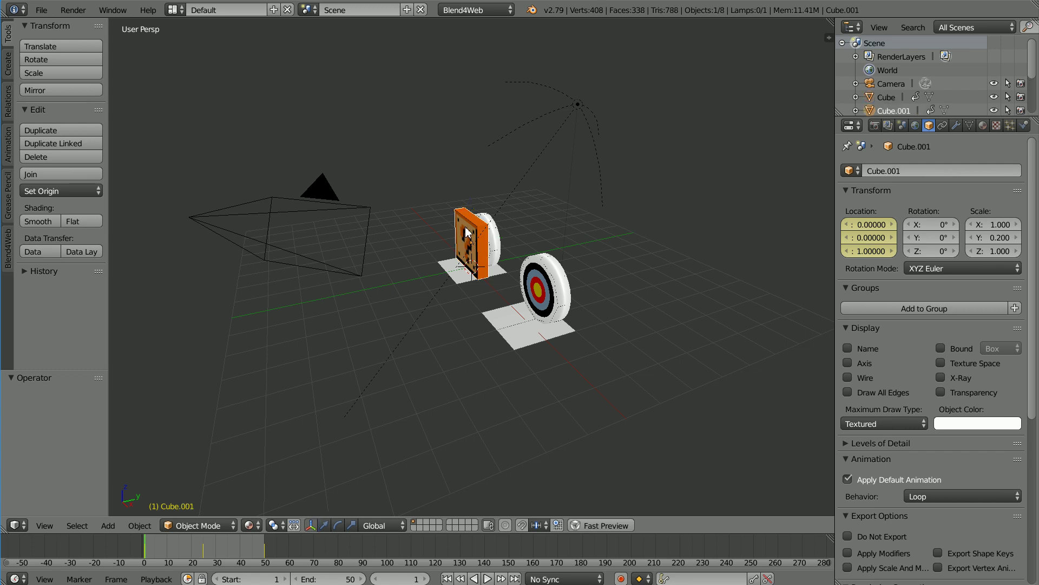
pyautogui.rightClick(467, 231)
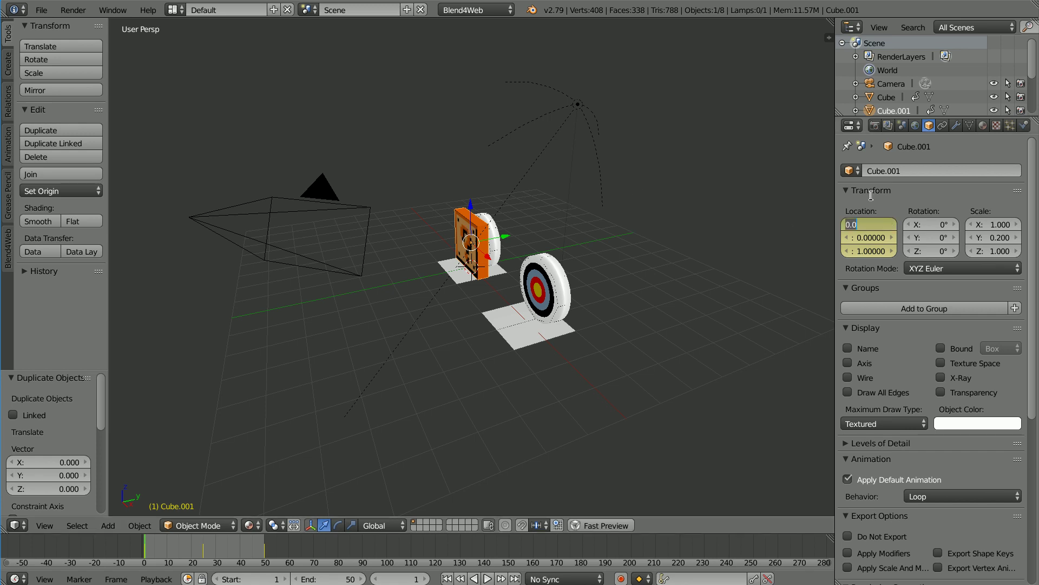
pyautogui.write('4')
pyautogui.press('Return')
# Step: Clear all location keyframes from the duplicated question-mark cube
pyautogui.hotkey('alt', 'd')
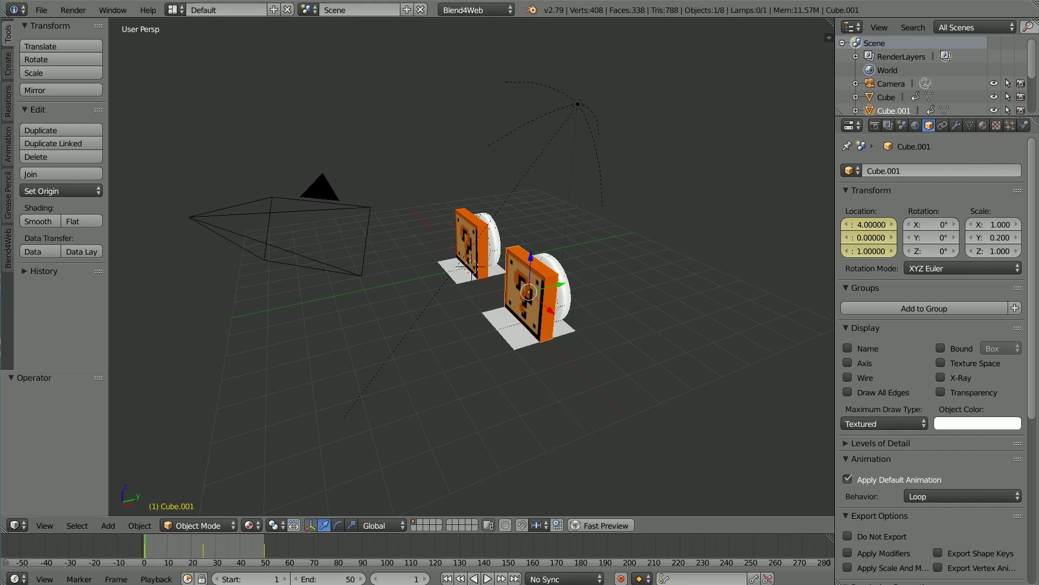
pyautogui.rightClick(870, 236)
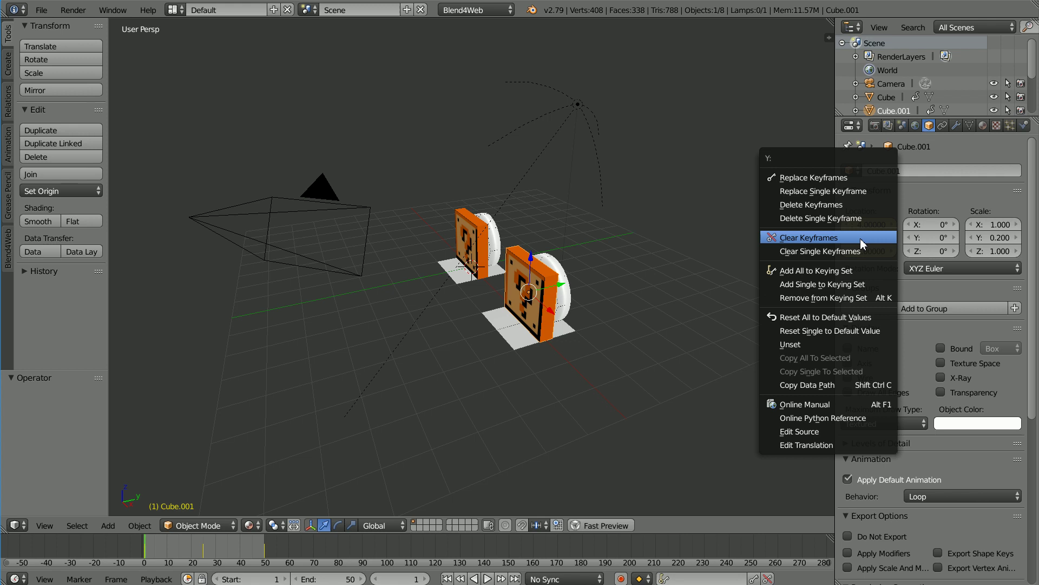
pyautogui.click(861, 243)
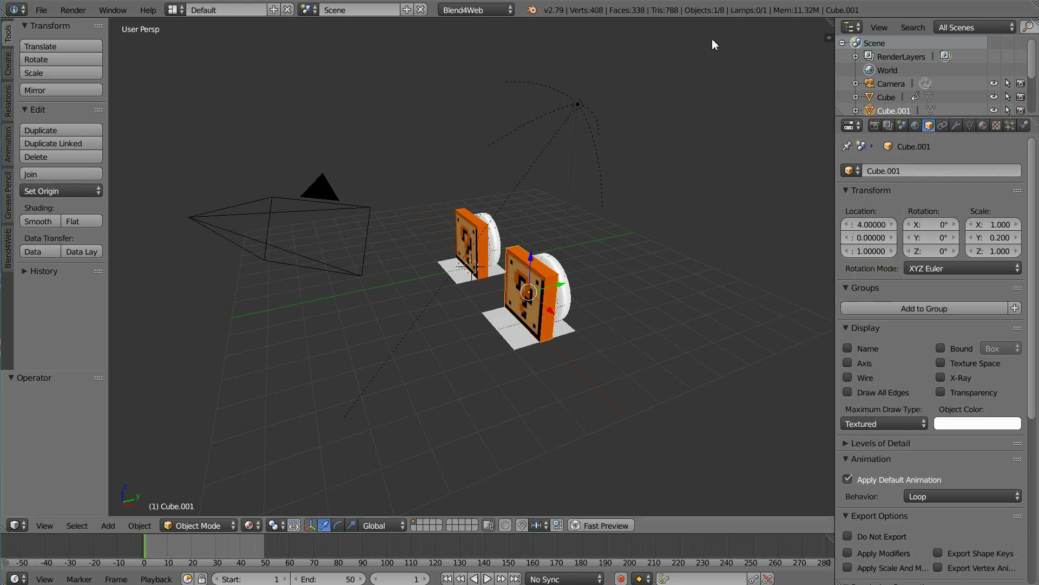
# Step: Add a Copy Location constraint to the duplicated cube, targeting Cube with Offset enabled and only the X axis copied
pyautogui.click(942, 126)
pyautogui.click(884, 171)
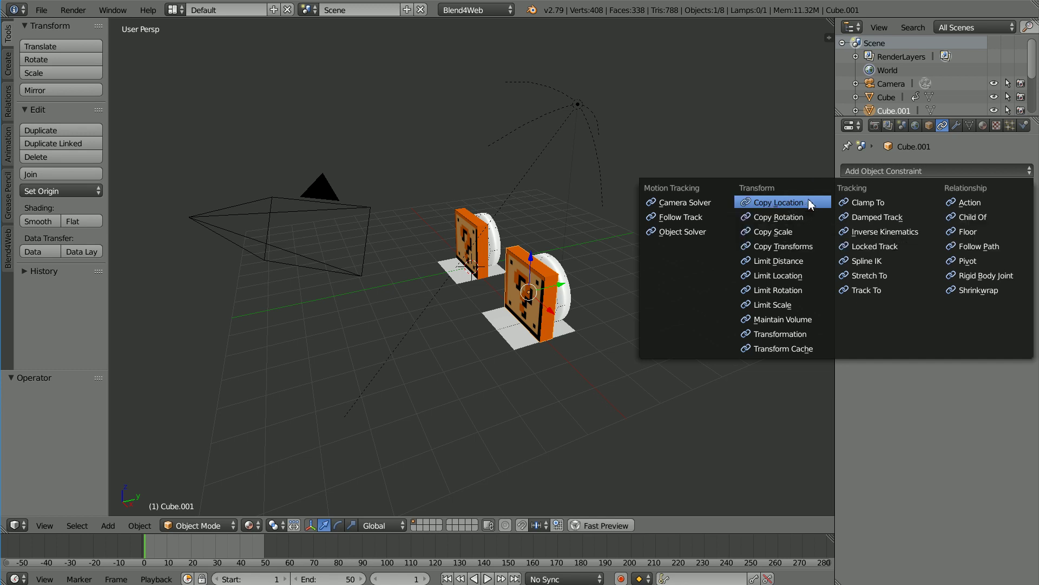
pyautogui.click(779, 202)
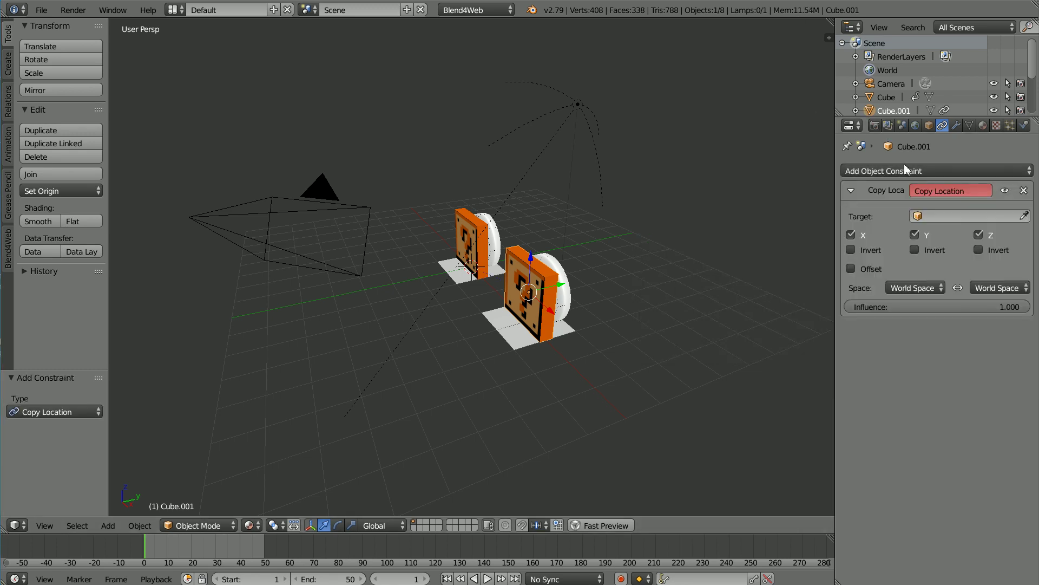
pyautogui.click(940, 214)
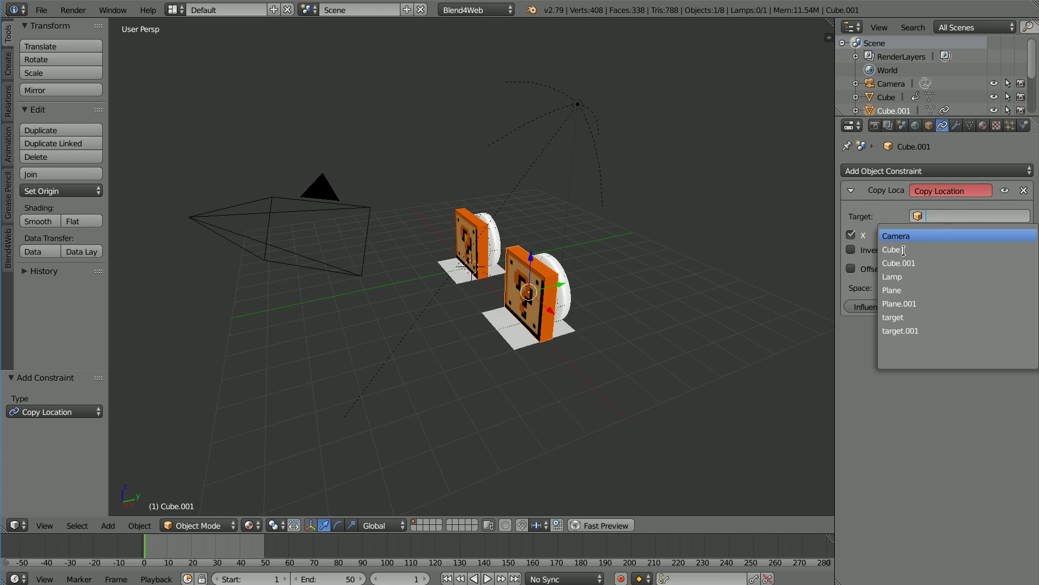
pyautogui.click(927, 250)
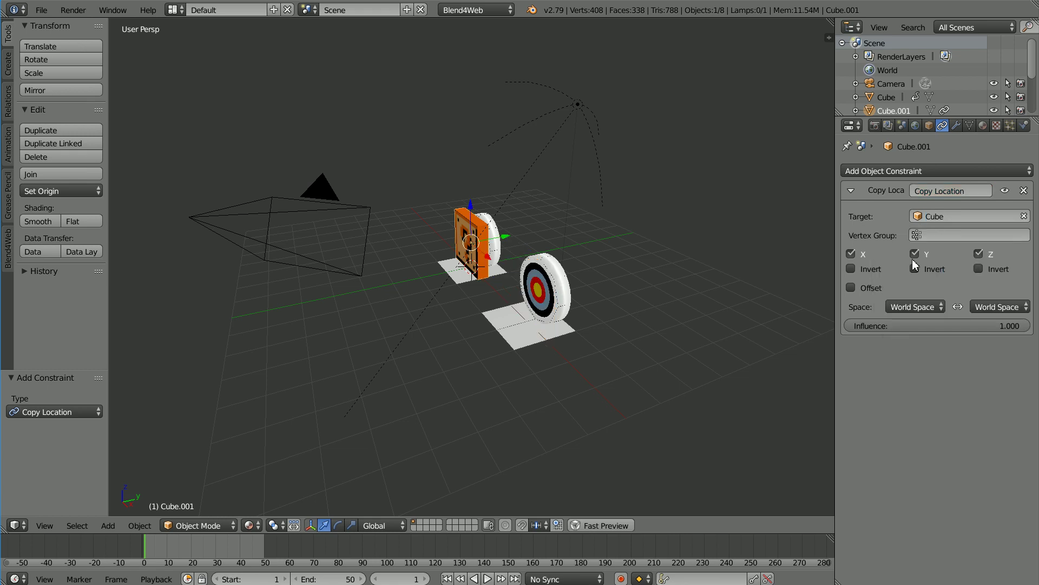
pyautogui.click(852, 290)
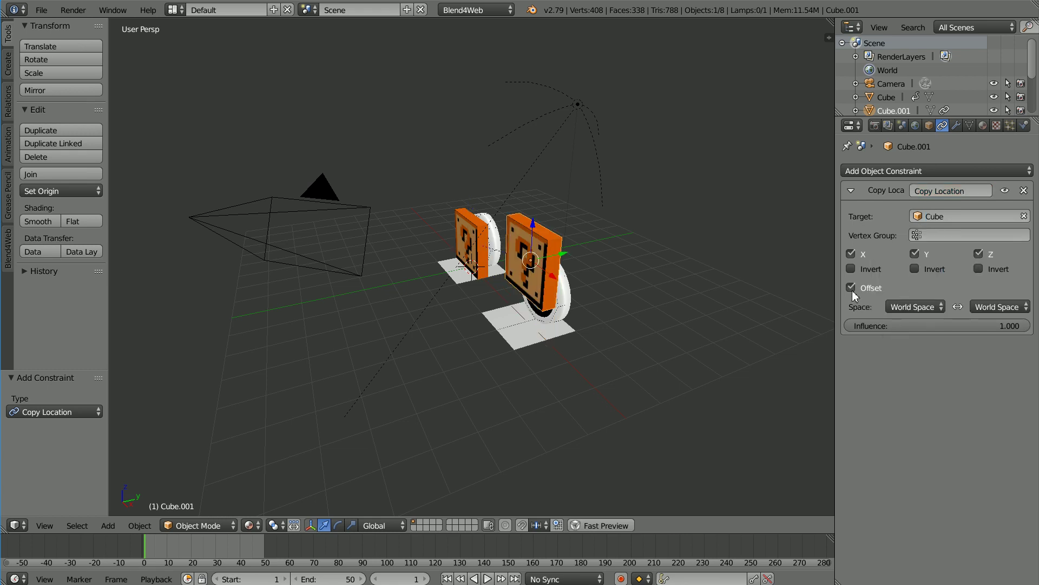
pyautogui.click(914, 254)
pyautogui.click(978, 254)
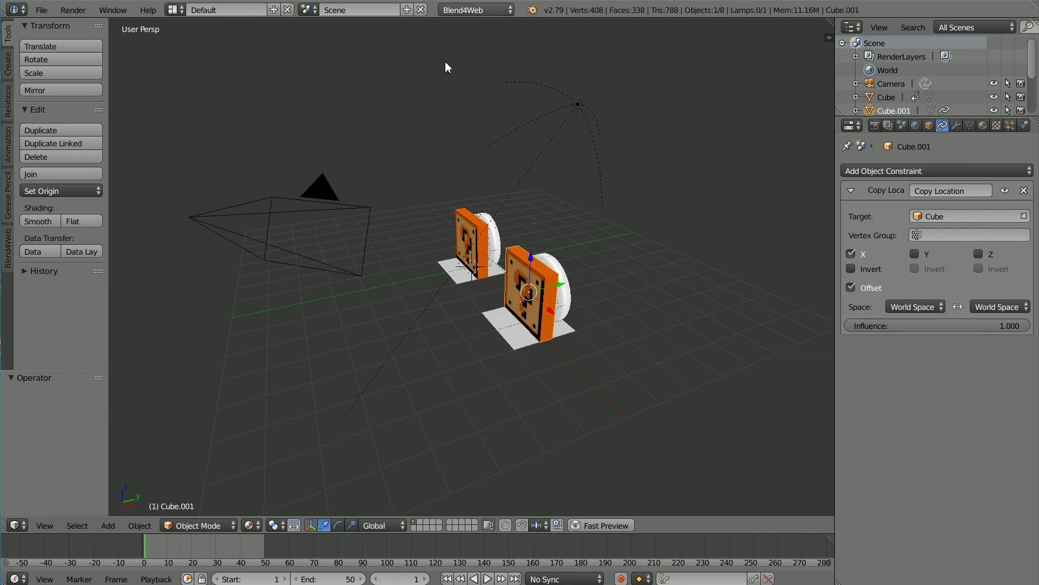
# Step: Play the animation to check the two cubes' movement, and return to the first frame
pyautogui.click(487, 577)
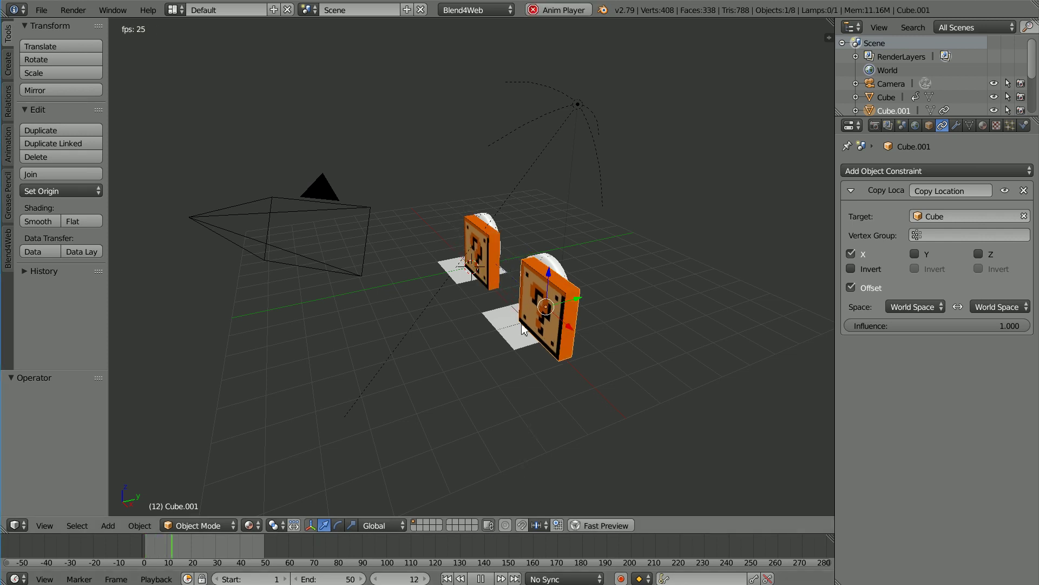
pyautogui.click(481, 578)
pyautogui.click(447, 578)
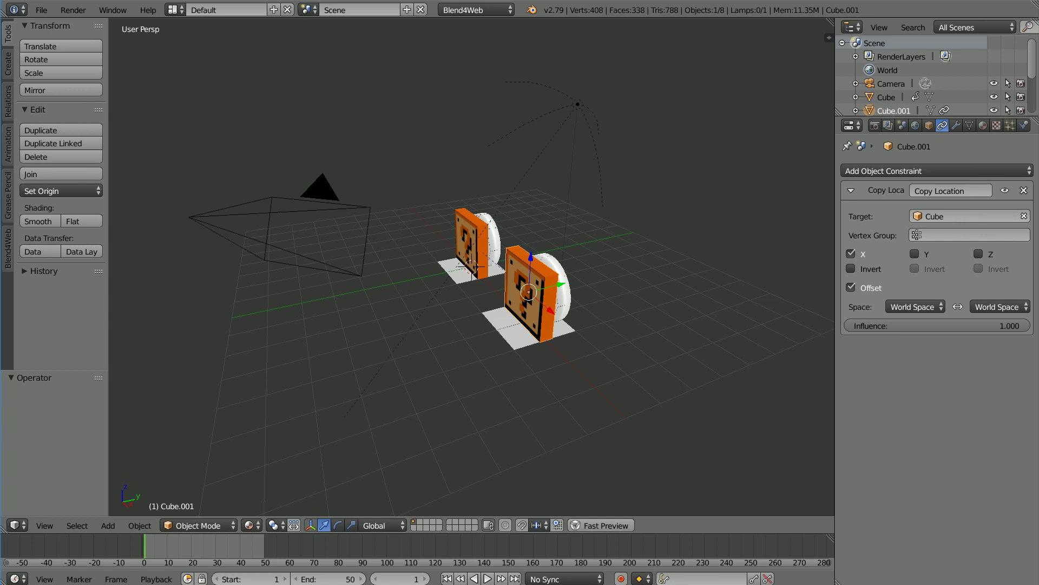
# Step: Make a linked duplicate of the plane under the second cube and set the copy's X location to 8
pyautogui.rightClick(518, 343)
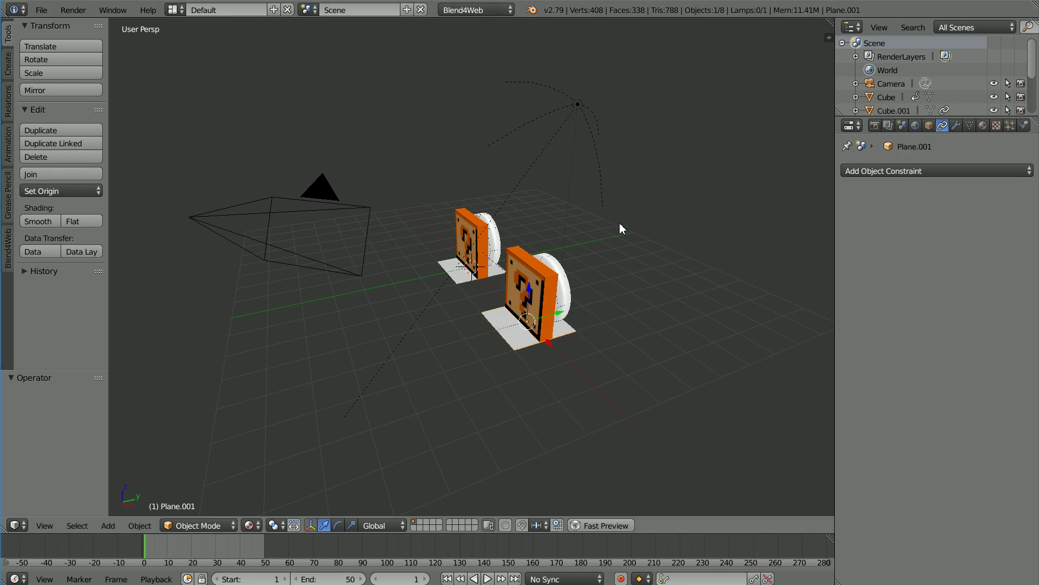
pyautogui.hotkey('alt', 'd')
pyautogui.rightClick(619, 223)
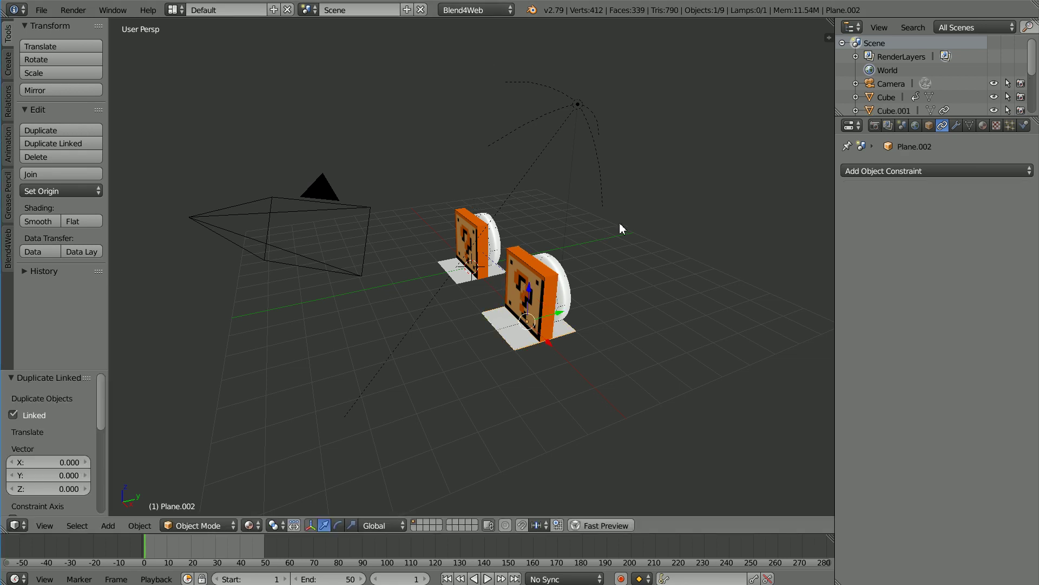
pyautogui.click(929, 126)
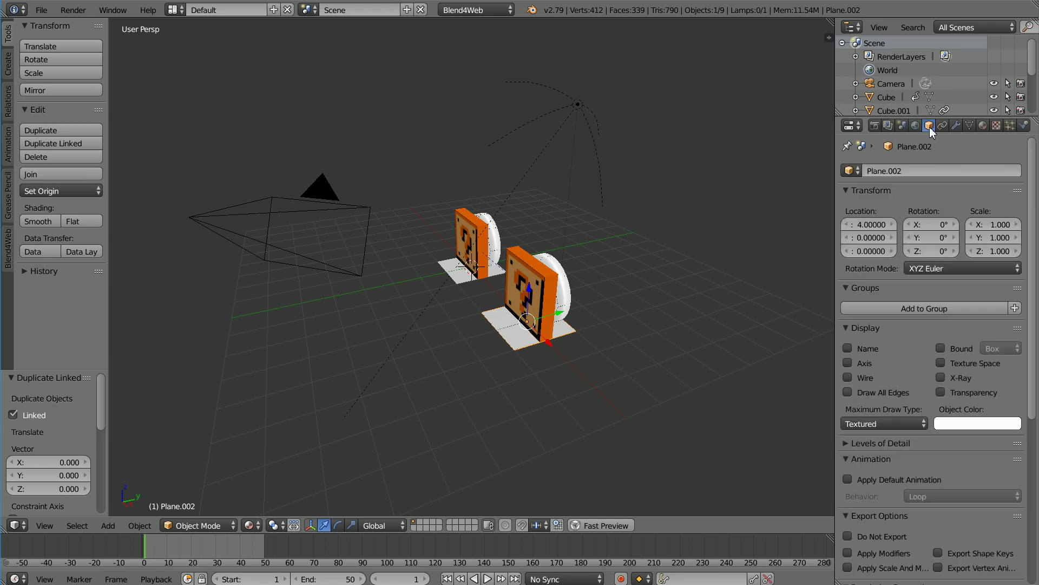
pyautogui.click(871, 223)
pyautogui.write('8')
pyautogui.press('Return')
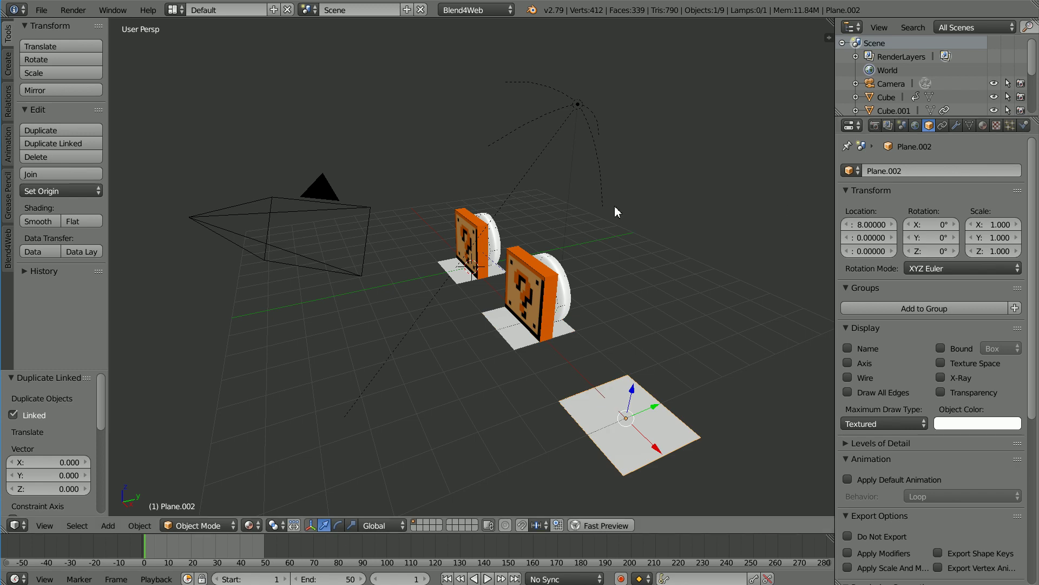
# Step: Make a linked duplicate of the second target and set the copy's X location to 8
pyautogui.rightClick(573, 298)
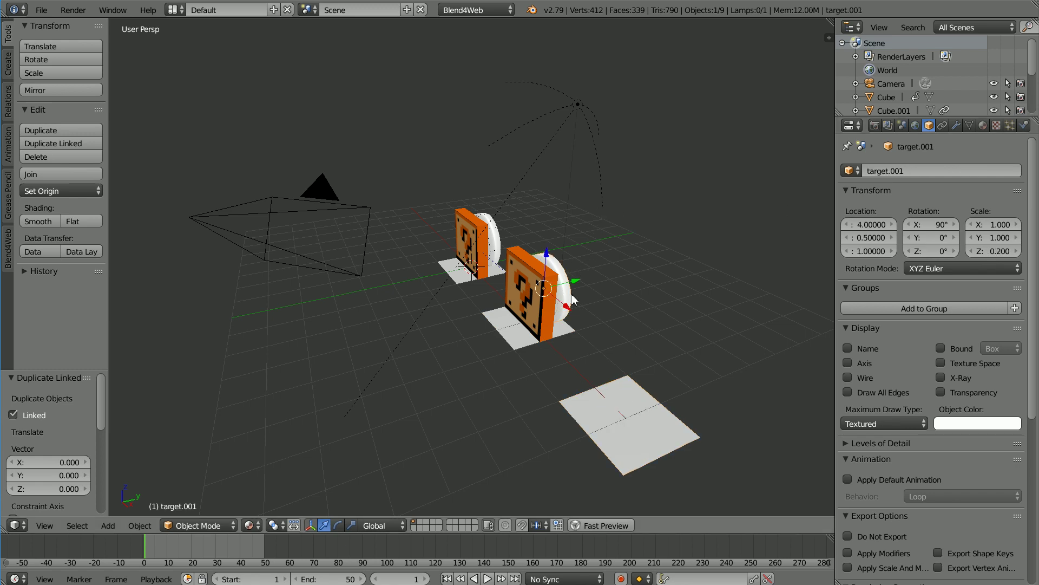
pyautogui.hotkey('alt', 'd')
pyautogui.rightClick(625, 255)
pyautogui.click(859, 225)
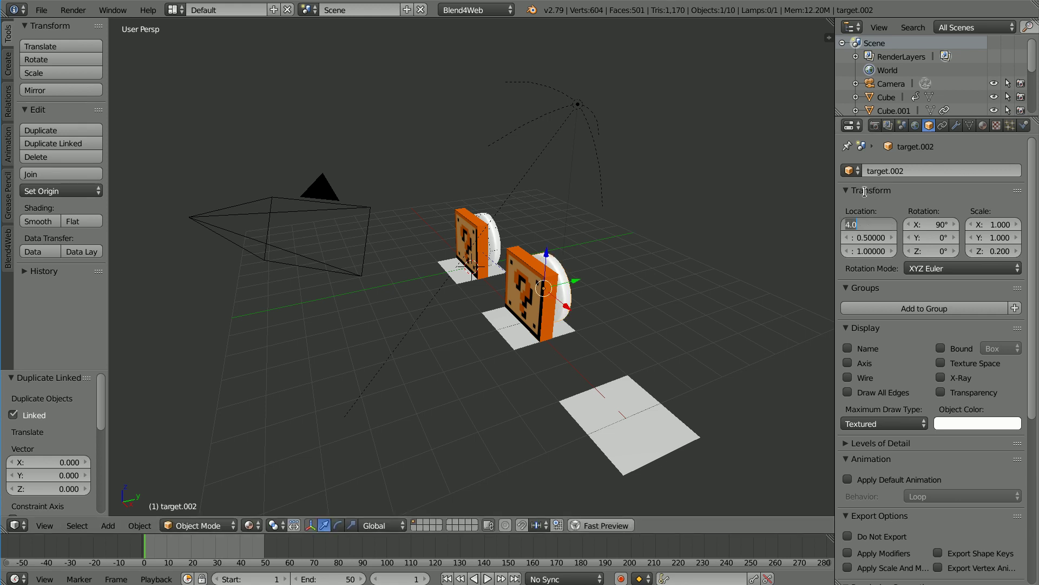
pyautogui.write('8')
pyautogui.press('Return')
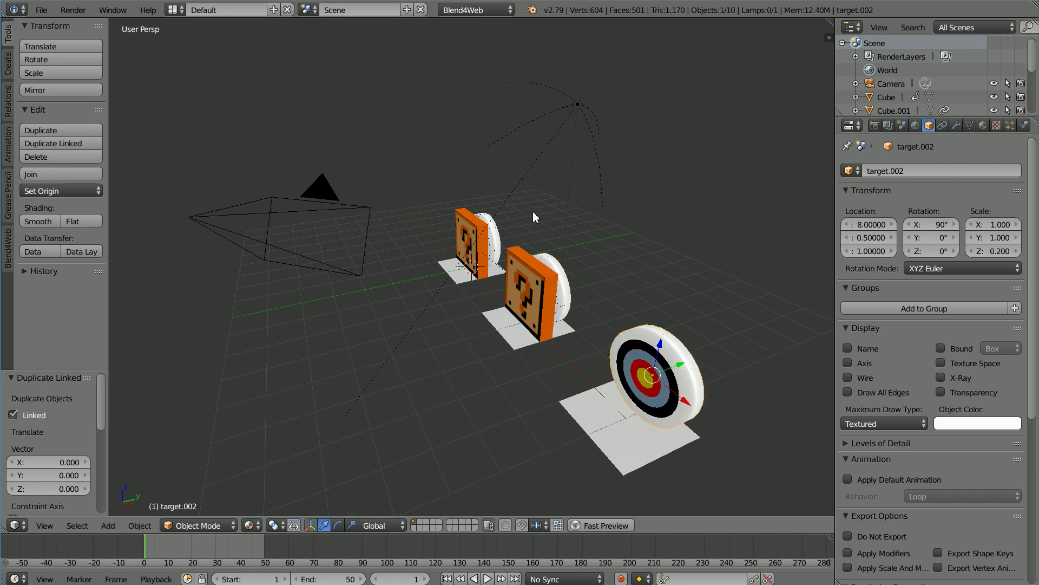
# Step: Make a linked duplicate of the constrained question-mark cube and set the copy's X location to 8
pyautogui.rightClick(521, 295)
pyautogui.hotkey('alt', 'd')
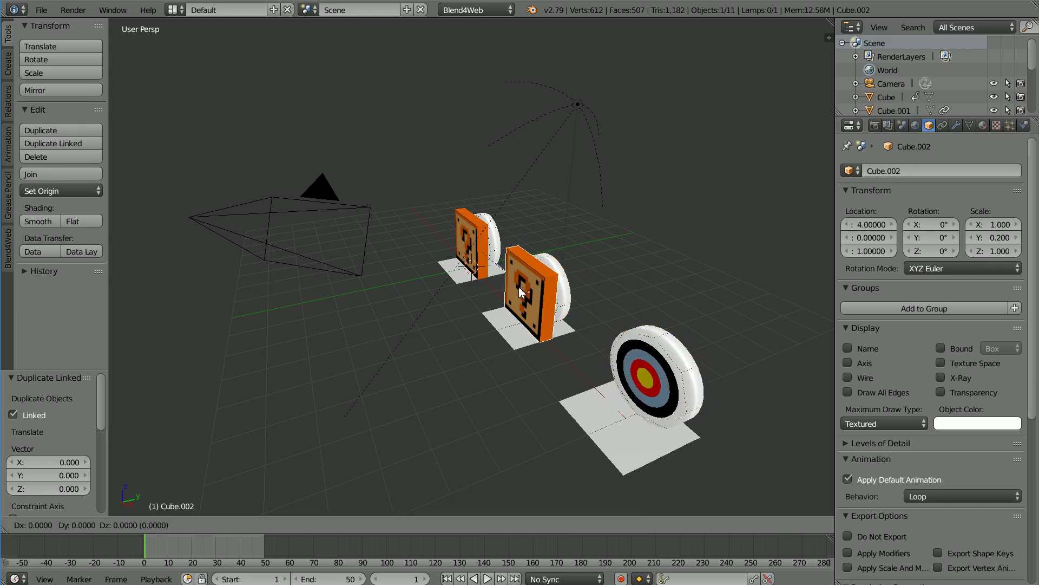
pyautogui.click(521, 292)
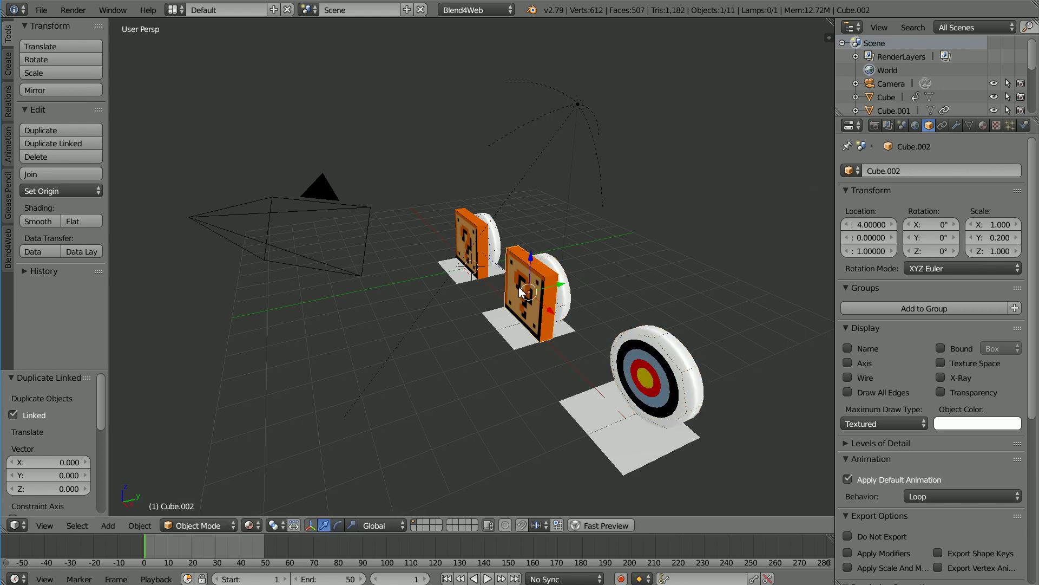
pyautogui.doubleClick(862, 223)
pyautogui.write('8')
pyautogui.press('Return')
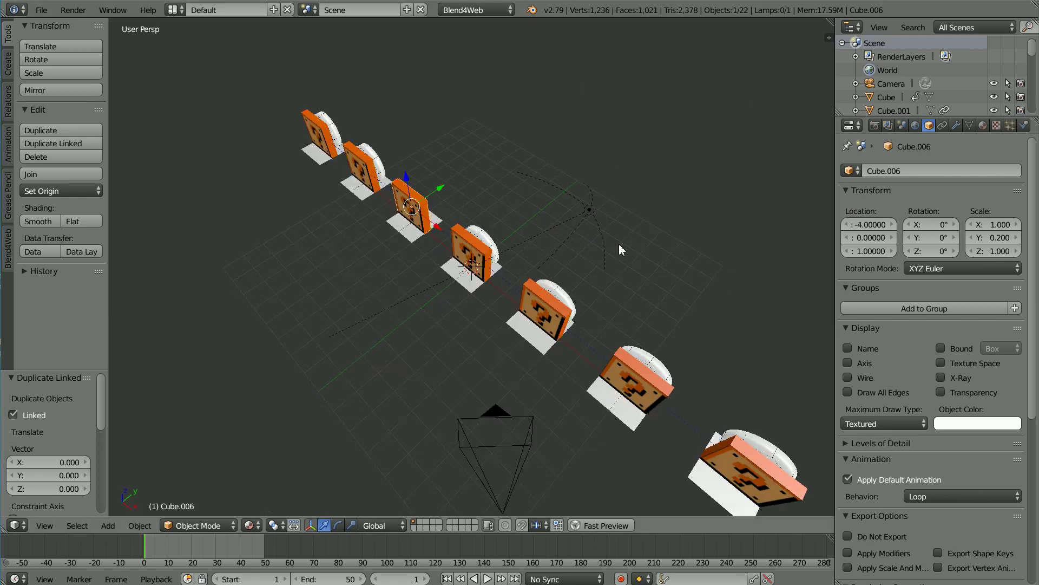
# Step: Make a linked duplicate of the target at X 4 and set the copy's X location to -4
pyautogui.rightClick(571, 299)
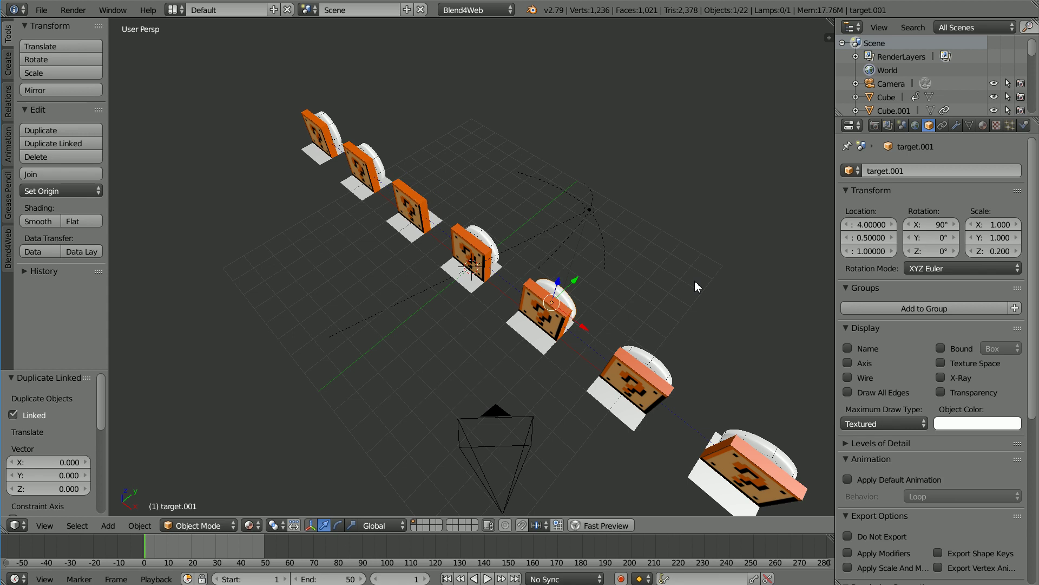
pyautogui.hotkey('alt', 'd')
pyautogui.press('Escape')
pyautogui.click(876, 222)
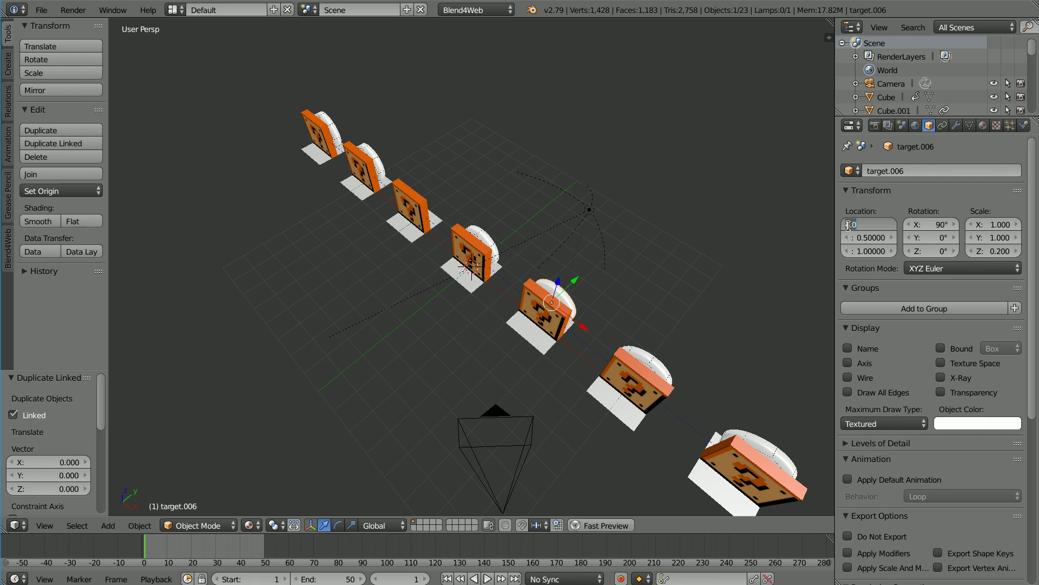
pyautogui.write('-4')
pyautogui.press('Return')
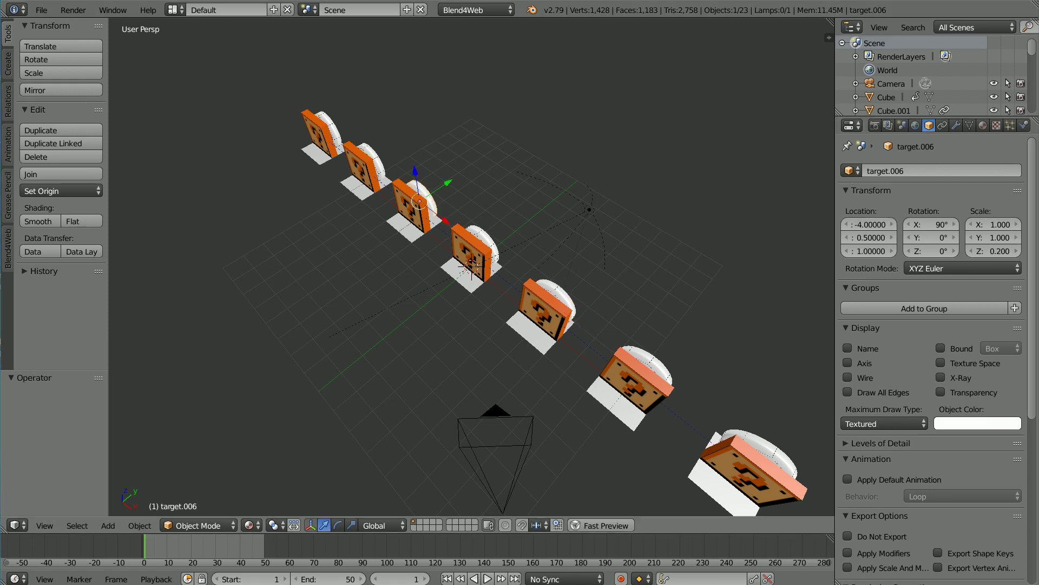
# Step: Append the Cylinder object from canTut14a.blend in the canTargetQuestion folder
pyautogui.click(42, 10)
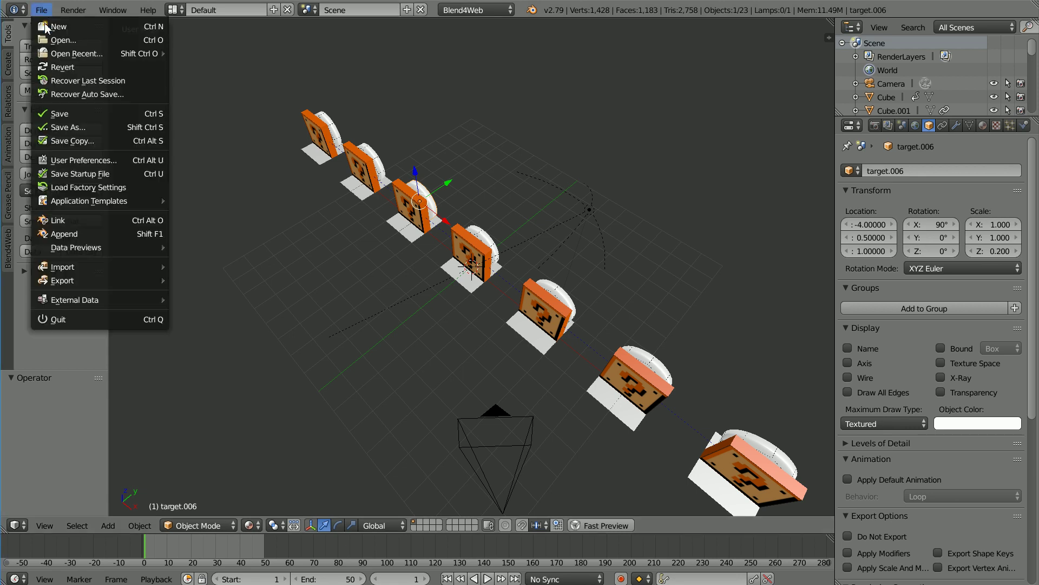
pyautogui.click(114, 239)
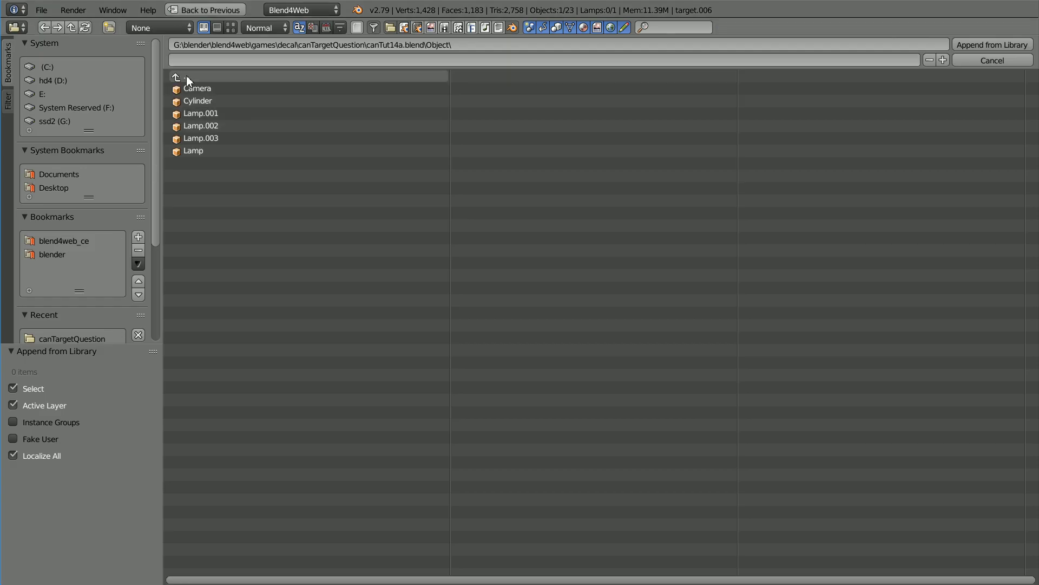
pyautogui.click(186, 76)
pyautogui.click(187, 76)
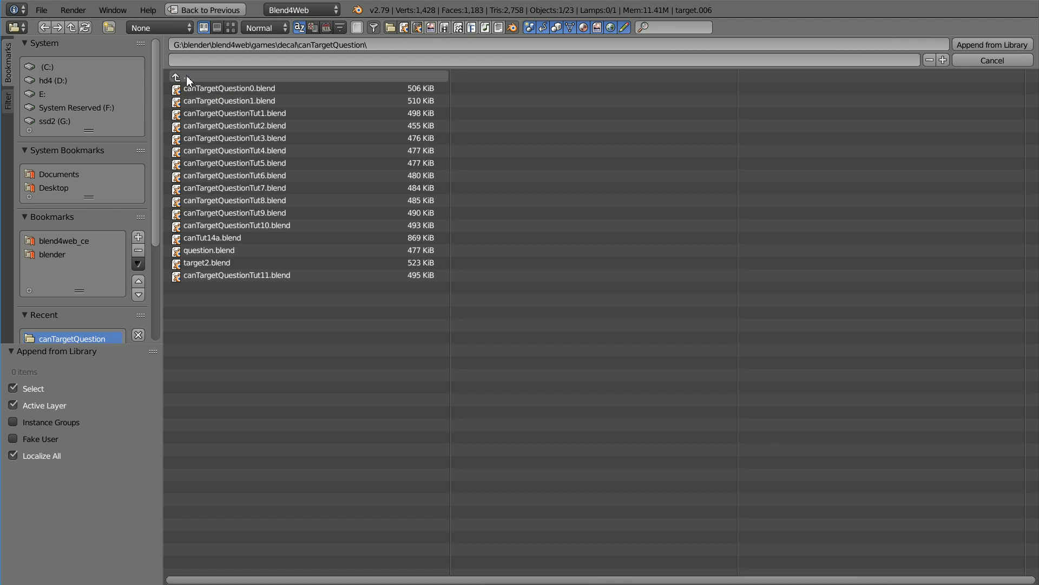
pyautogui.click(218, 237)
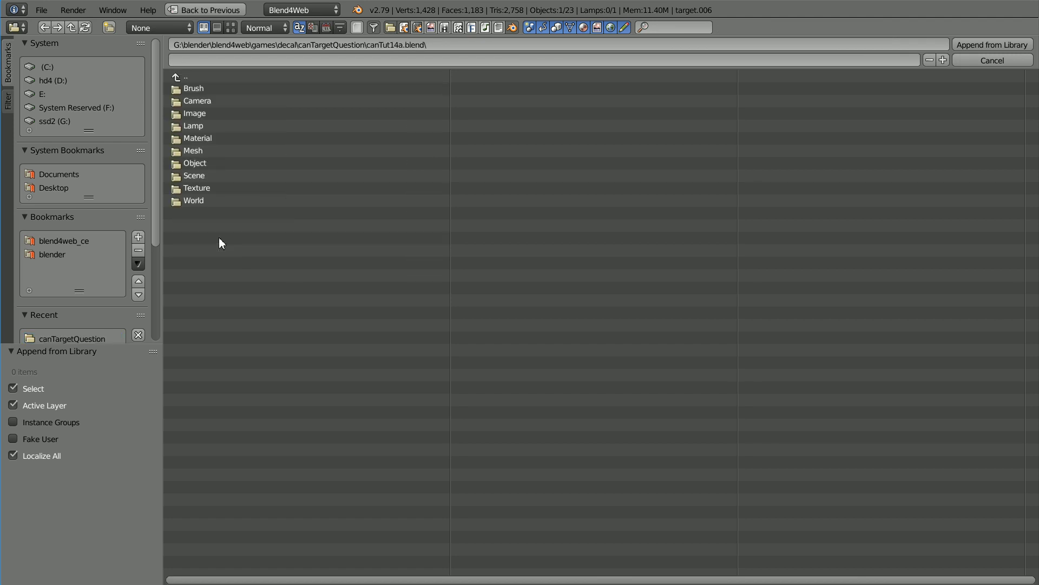
pyautogui.click(198, 164)
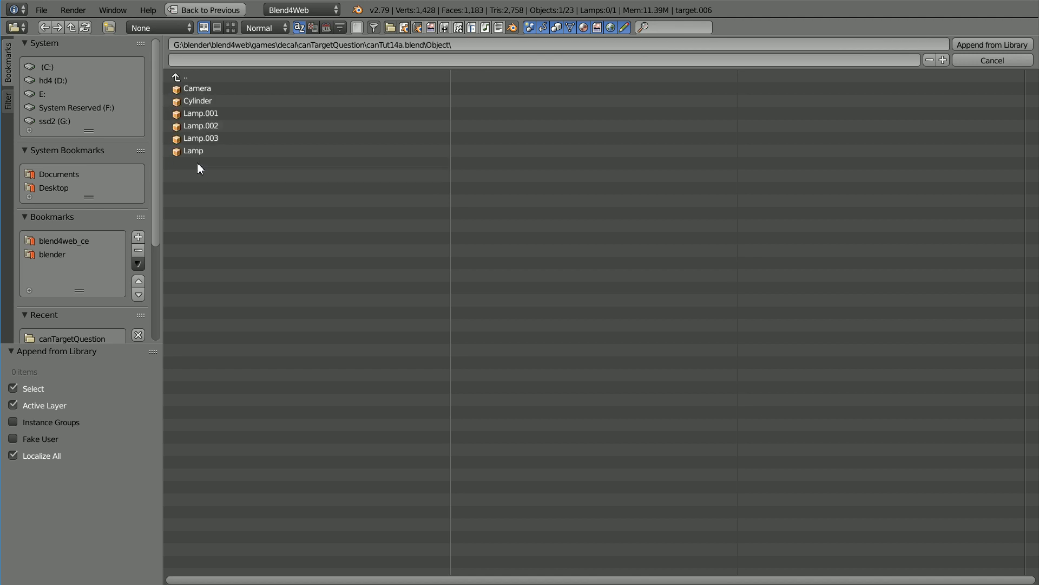
pyautogui.click(203, 101)
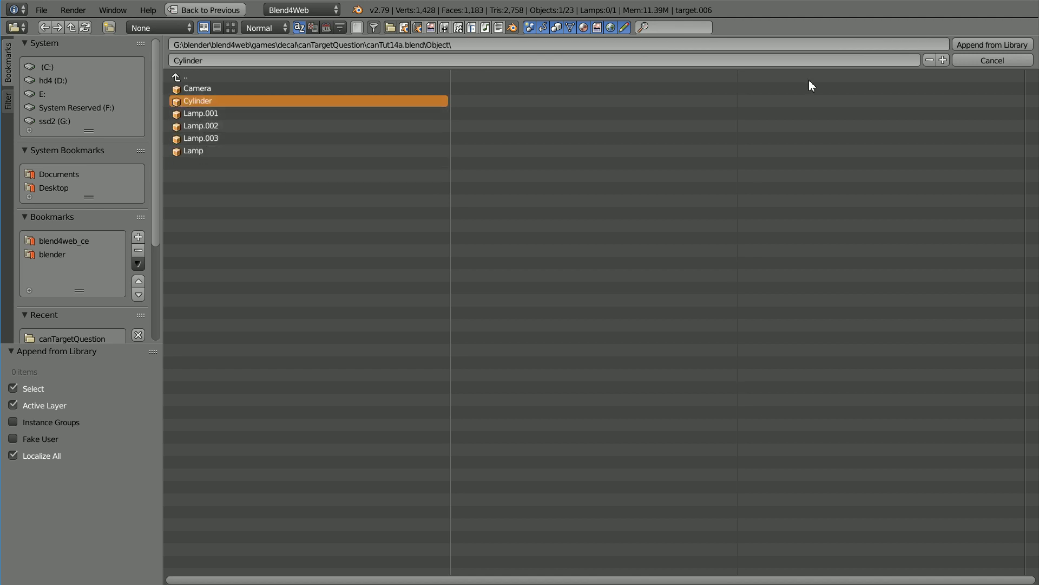
pyautogui.click(986, 42)
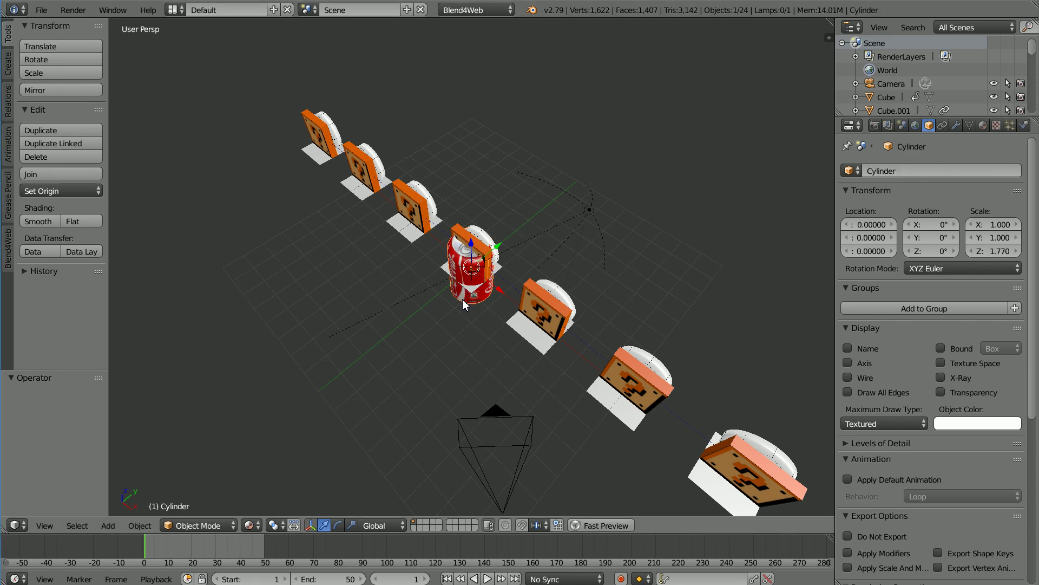
# Step: Rename the appended can object to coke
pyautogui.click(890, 170)
pyautogui.write('c')
pyautogui.press('Return')
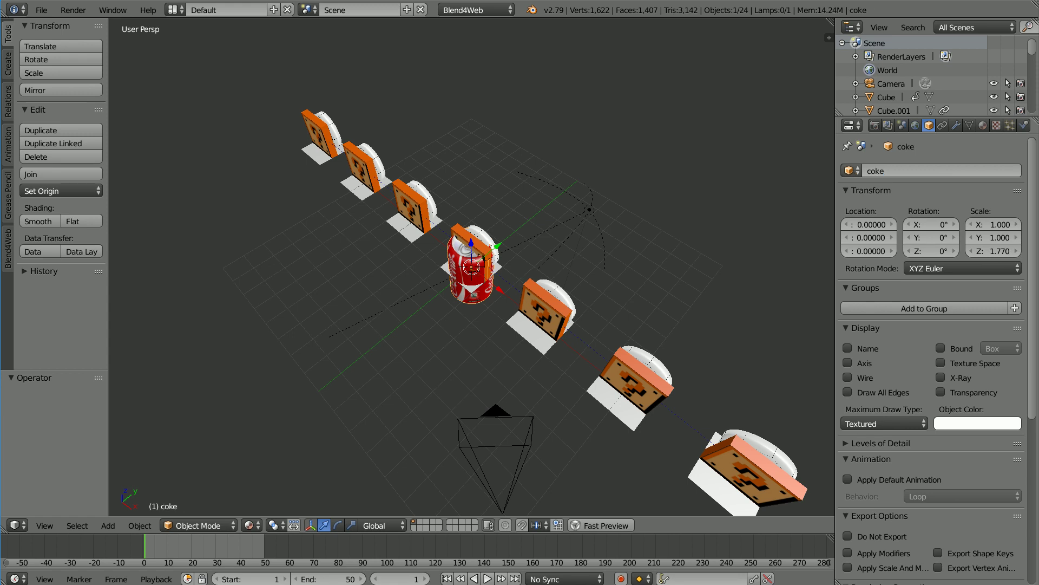
# Step: Enable object physics on the coke can with the Rigid Body type and turn on Cylinder collision bounds
pyautogui.click(1025, 130)
pyautogui.click(848, 186)
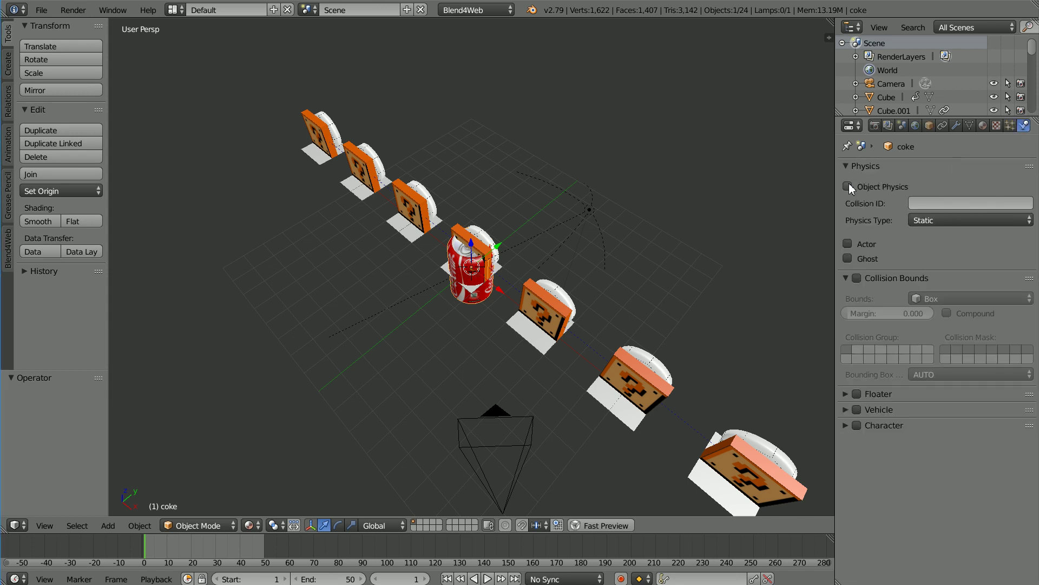
pyautogui.click(923, 220)
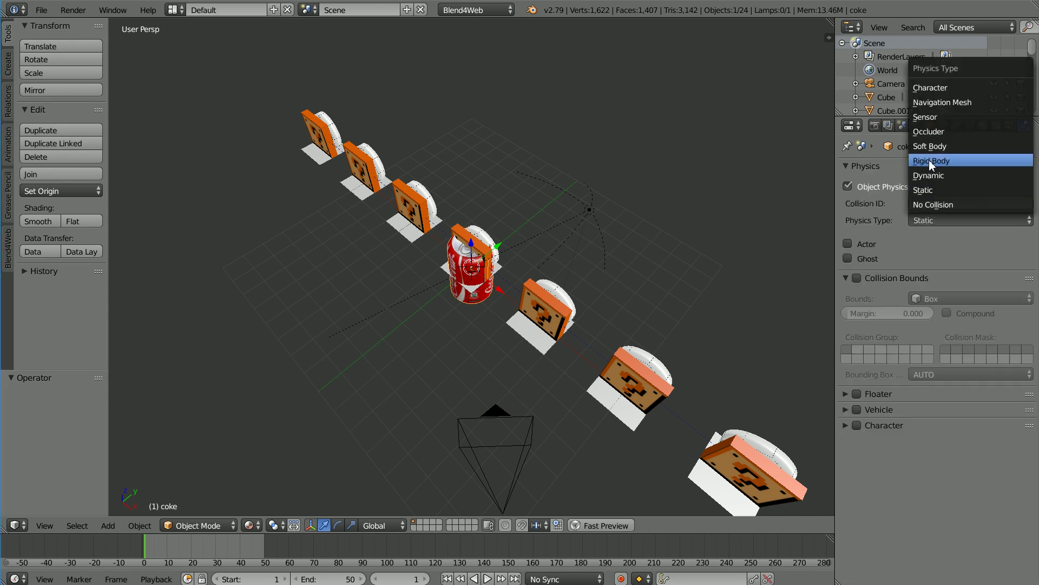
pyautogui.click(967, 160)
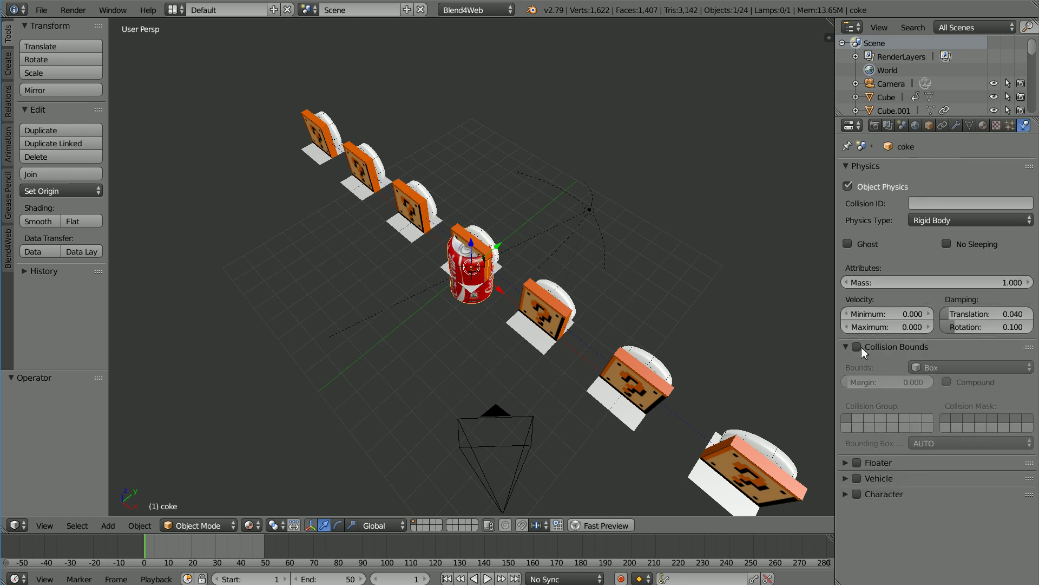
pyautogui.click(857, 346)
pyautogui.click(946, 367)
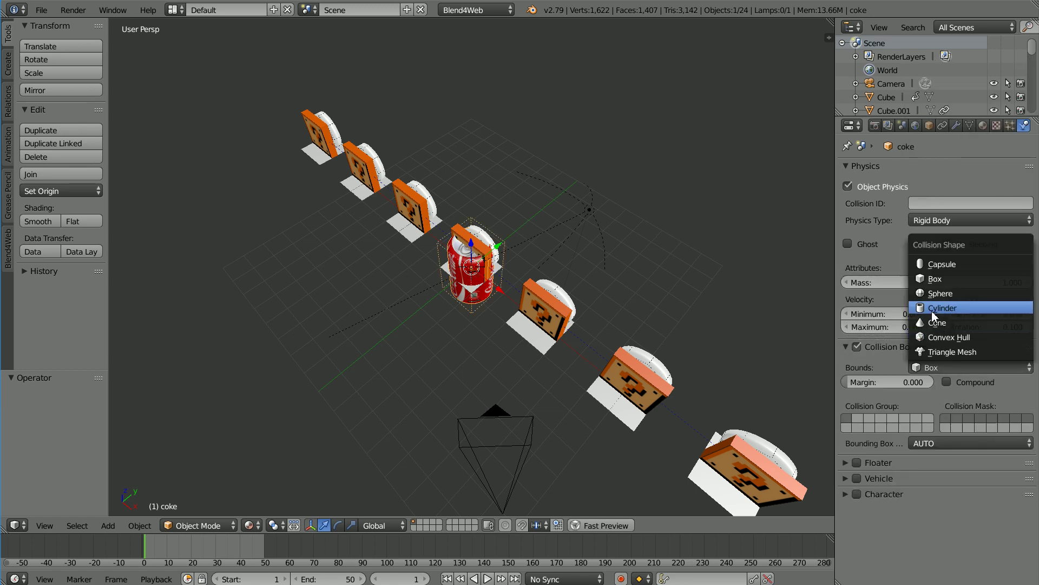
pyautogui.click(961, 308)
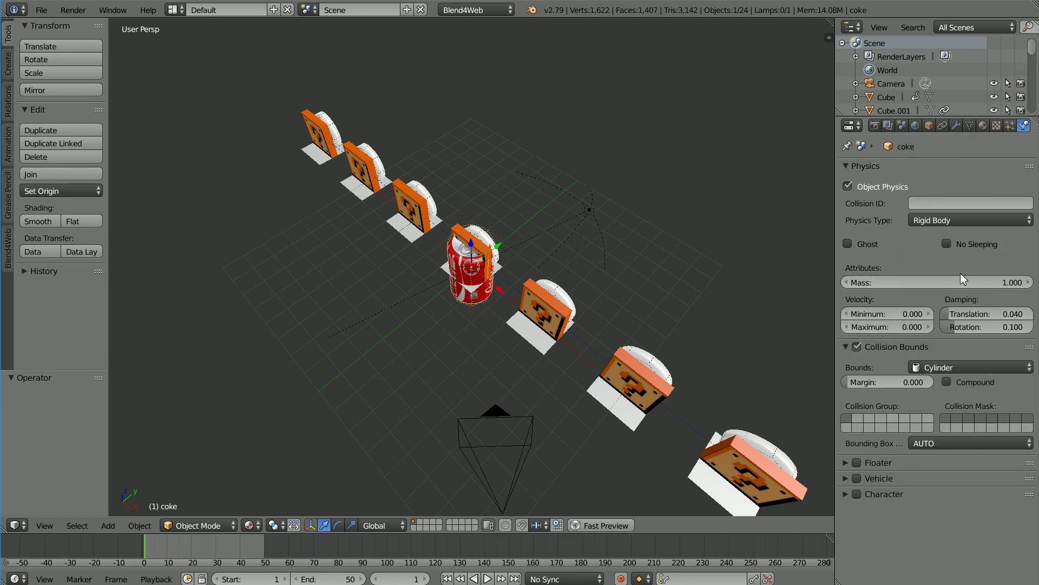
# Step: Set the coke can's location to Y 0.5 and Z 5.8
pyautogui.click(929, 127)
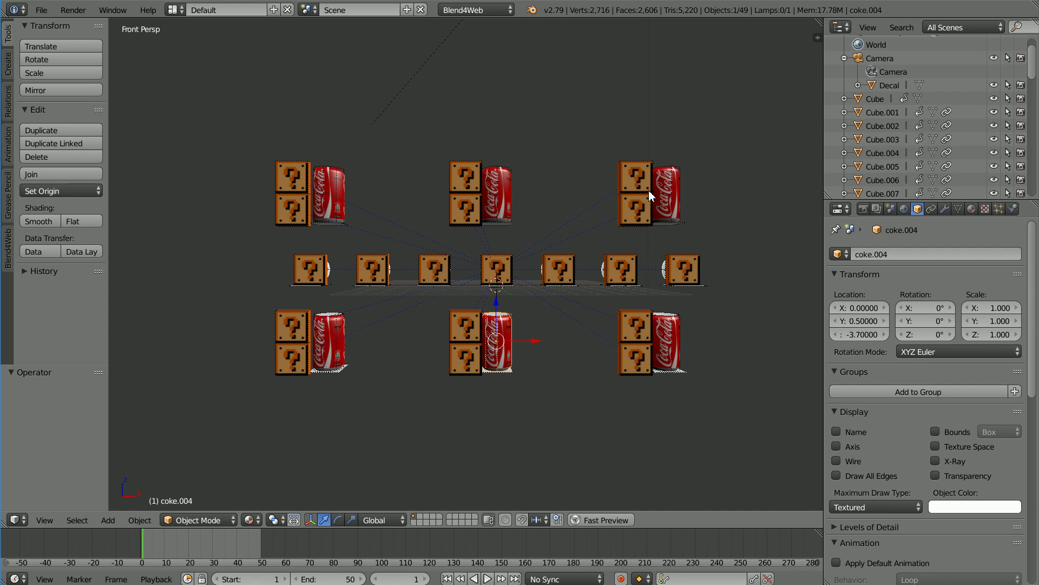
pyautogui.rightClick(496, 194)
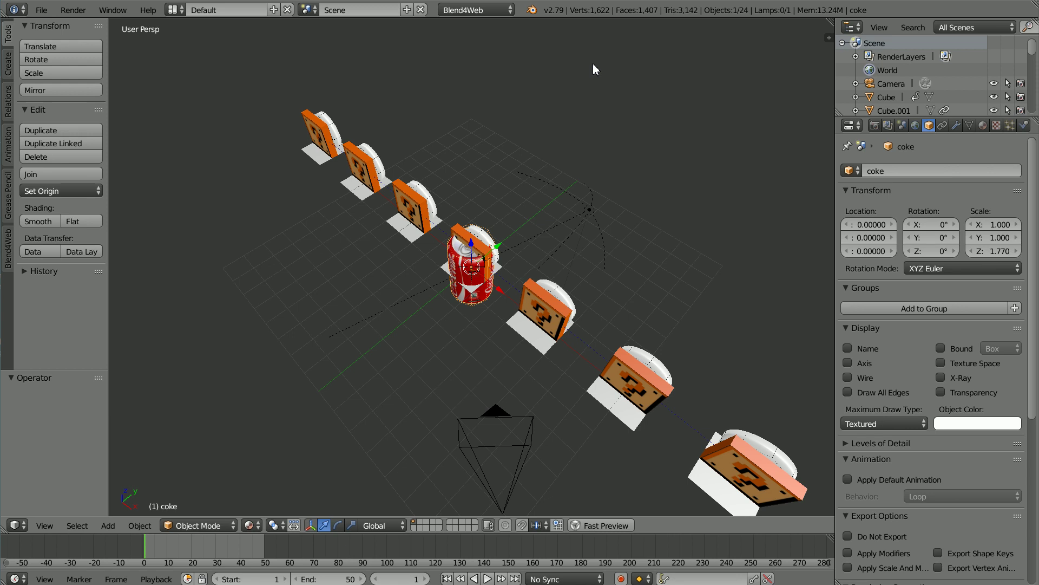
pyautogui.click(867, 237)
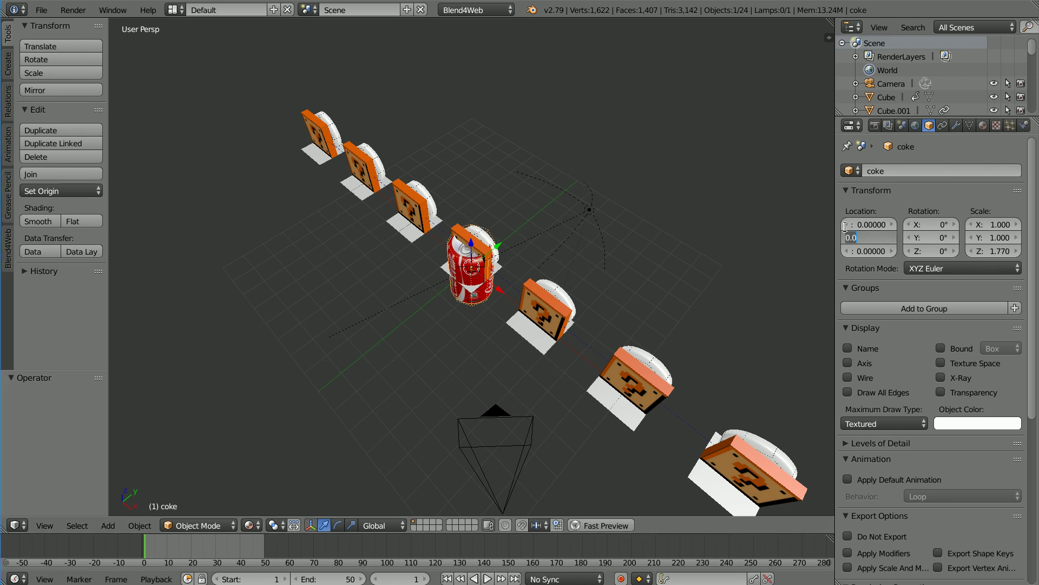
pyautogui.write('0.5')
pyautogui.press('Tab')
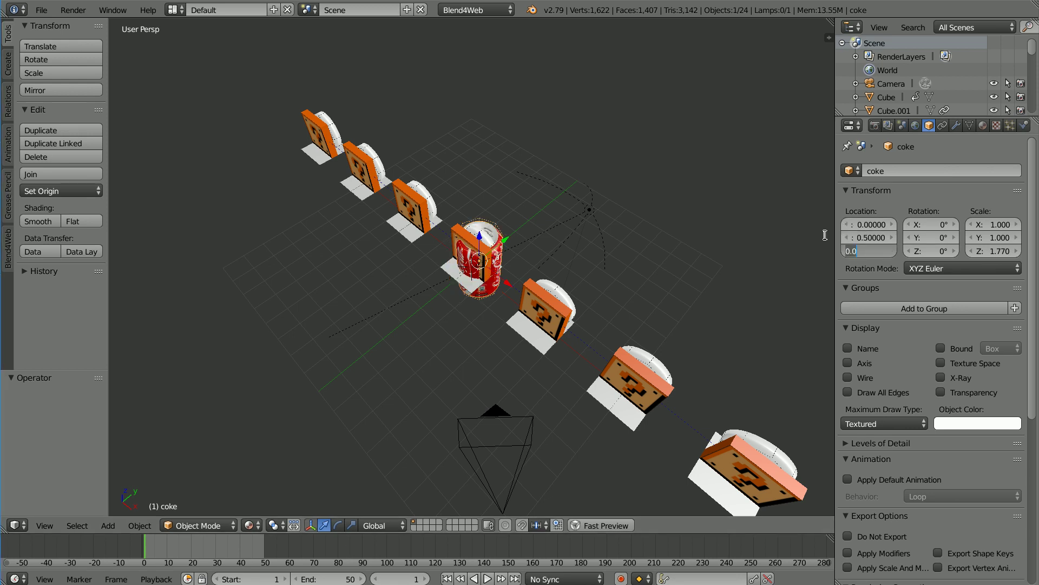
pyautogui.write('5.8')
pyautogui.press('Return')
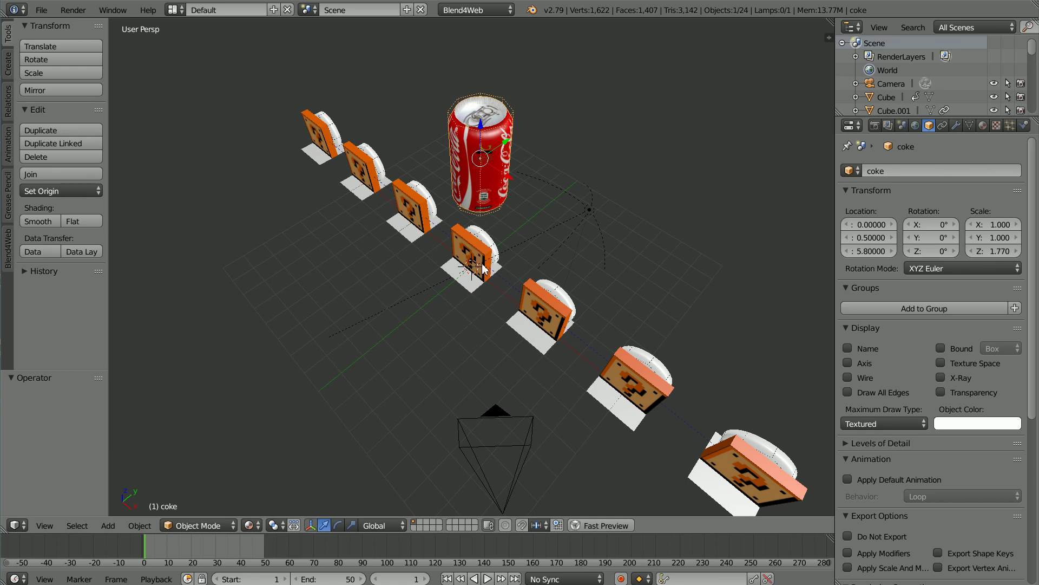
# Step: Make a linked duplicate of the plane under the middle target and set the copy's location to Y 0.5 and Z 4
pyautogui.rightClick(469, 289)
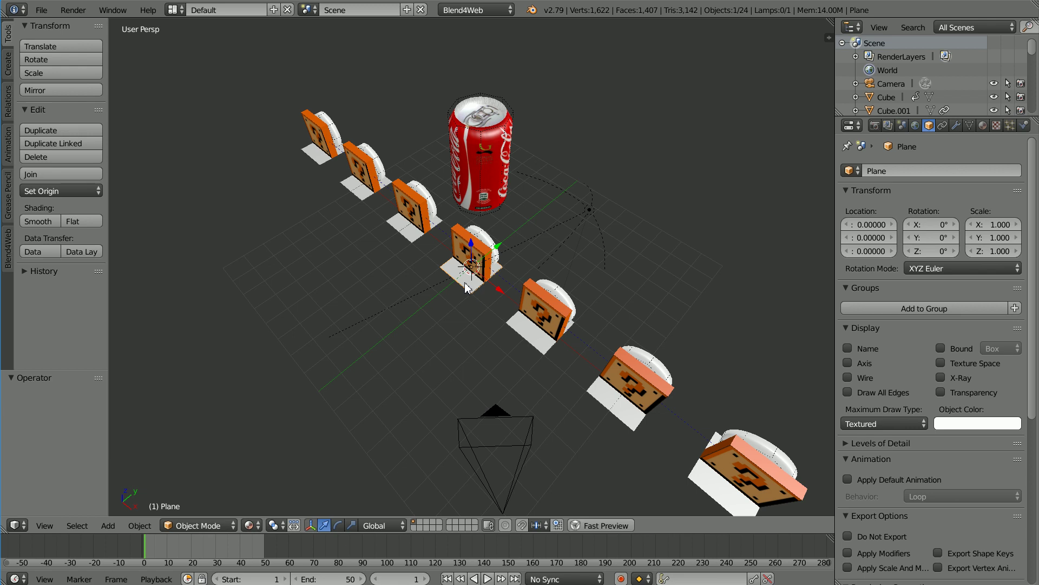
pyautogui.hotkey('shift', 'd')
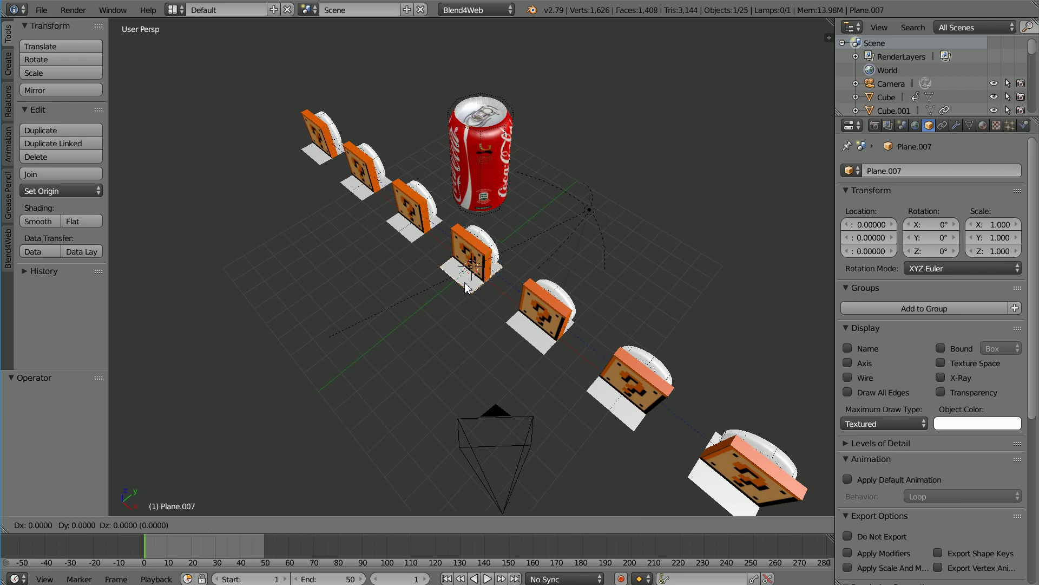
pyautogui.click(468, 288)
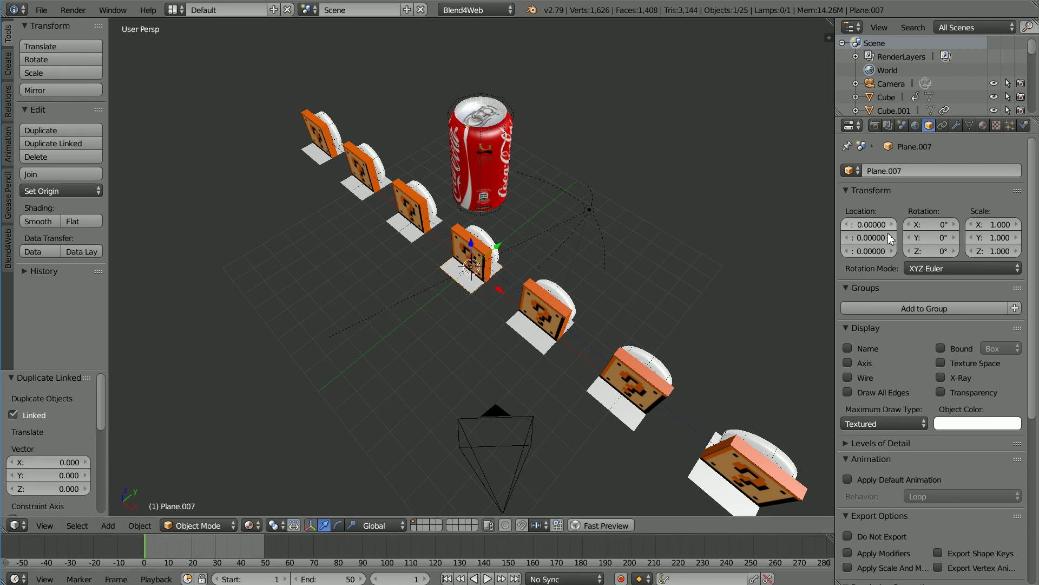
pyautogui.click(866, 237)
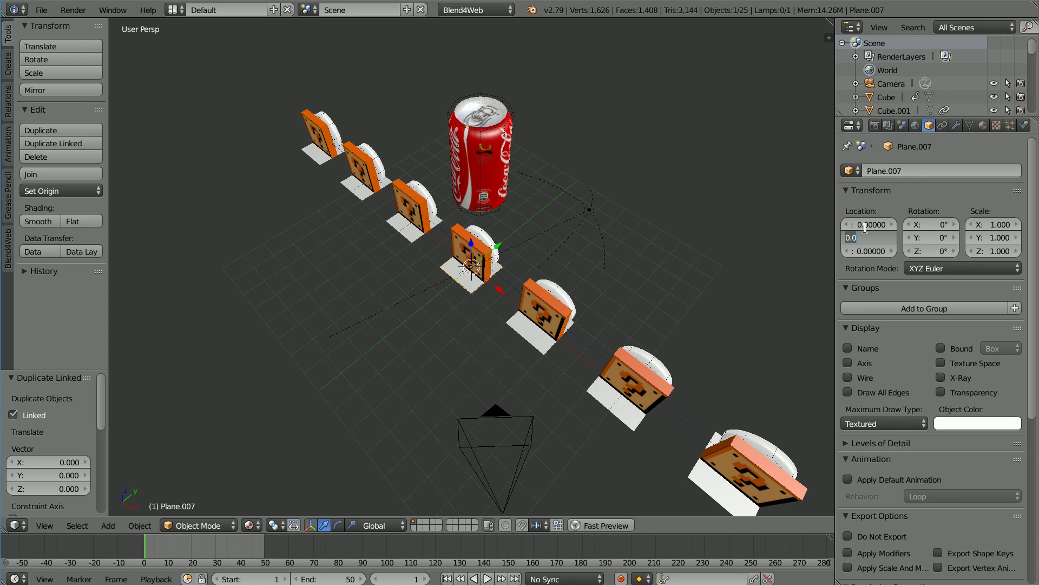
pyautogui.press('BackSpace')
pyautogui.write('.5')
pyautogui.press('Tab')
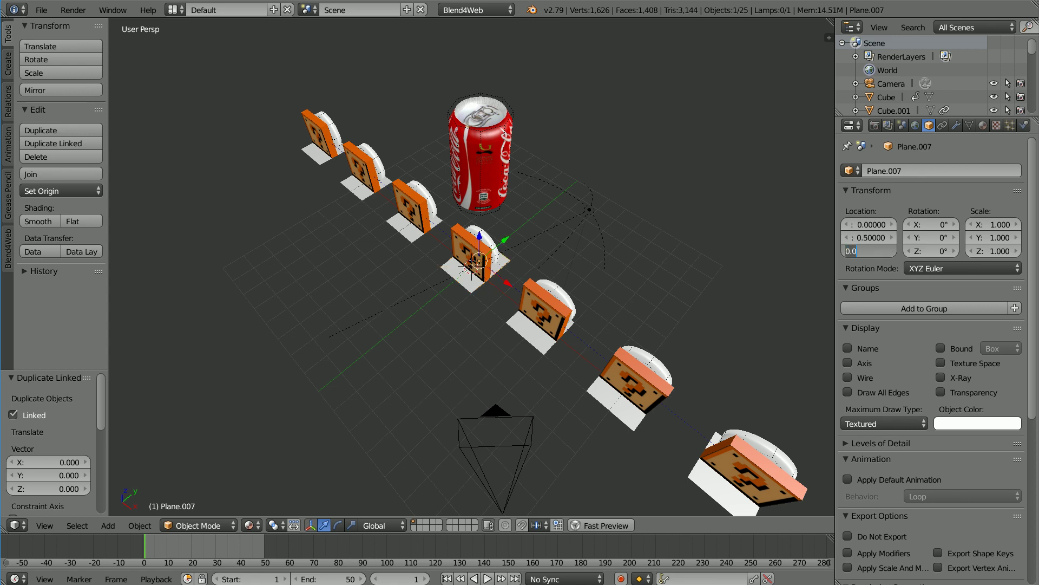
pyautogui.write('4')
pyautogui.press('Return')
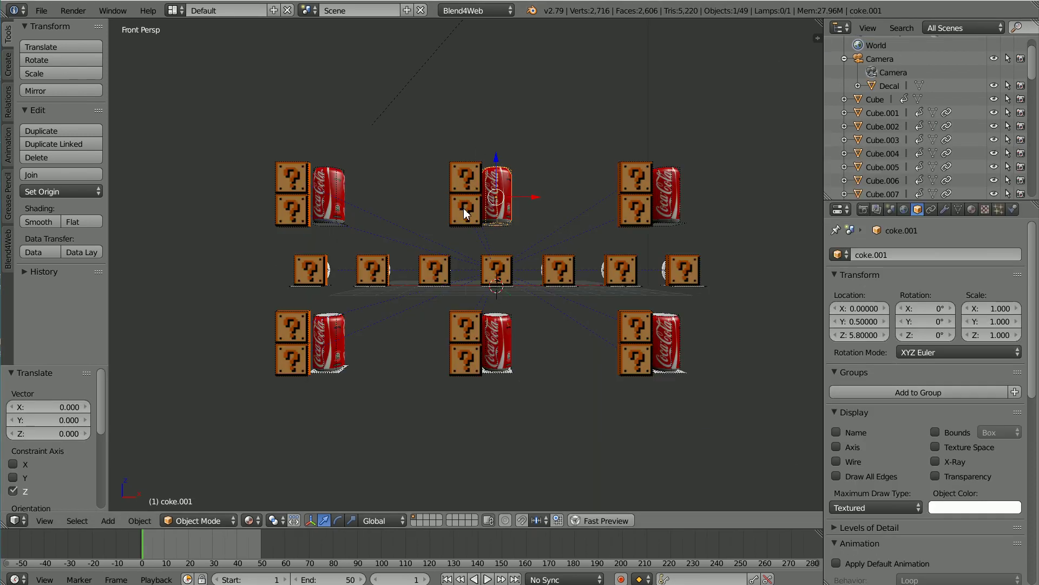
# Step: Make a linked duplicate of the question-mark cube at X 4 and set the copy's location to X -2, Y -1, Z 4.7
pyautogui.rightClick(464, 213)
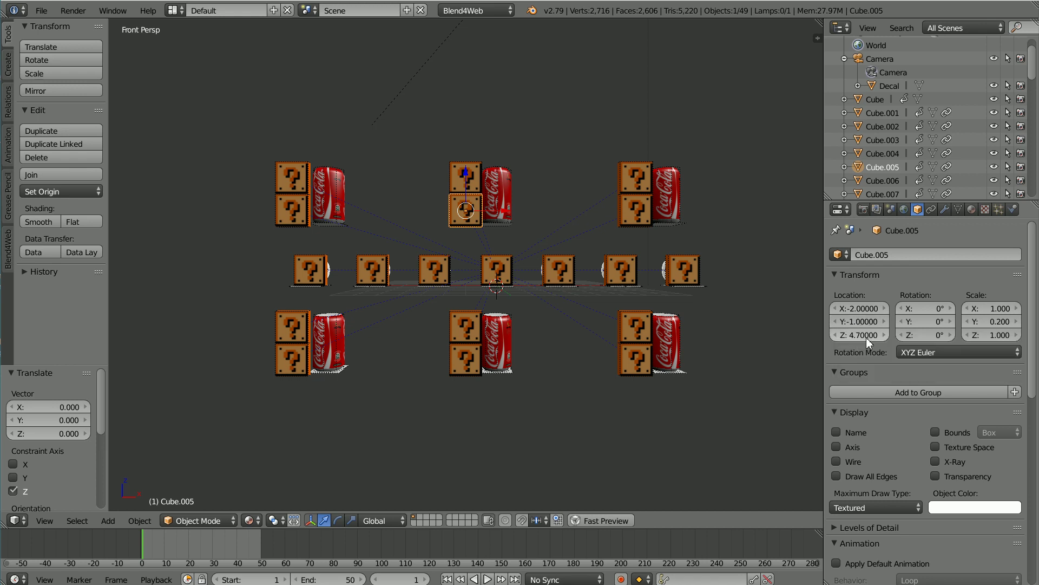
pyautogui.rightClick(454, 179)
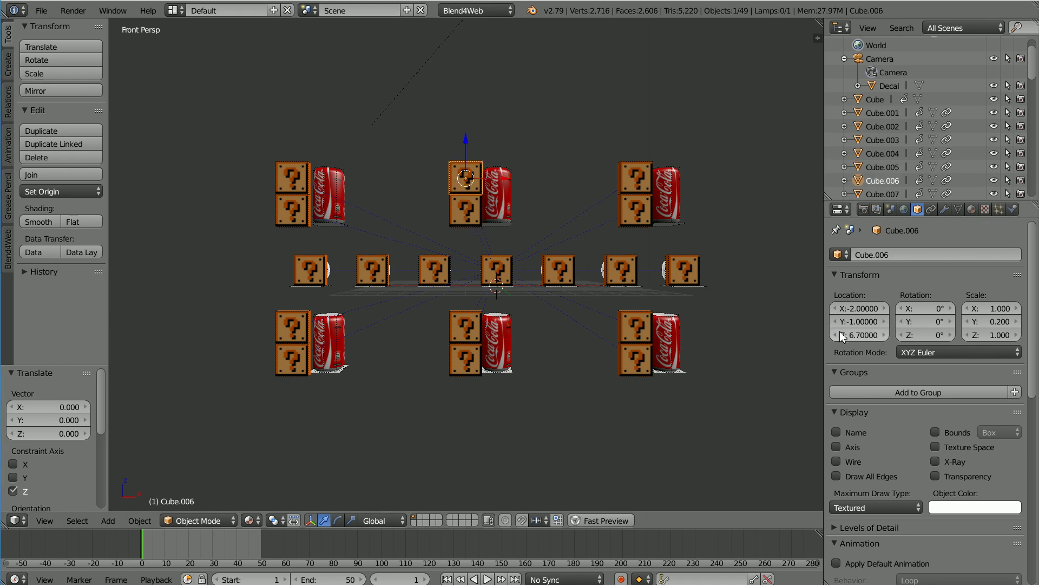
pyautogui.rightClick(466, 210)
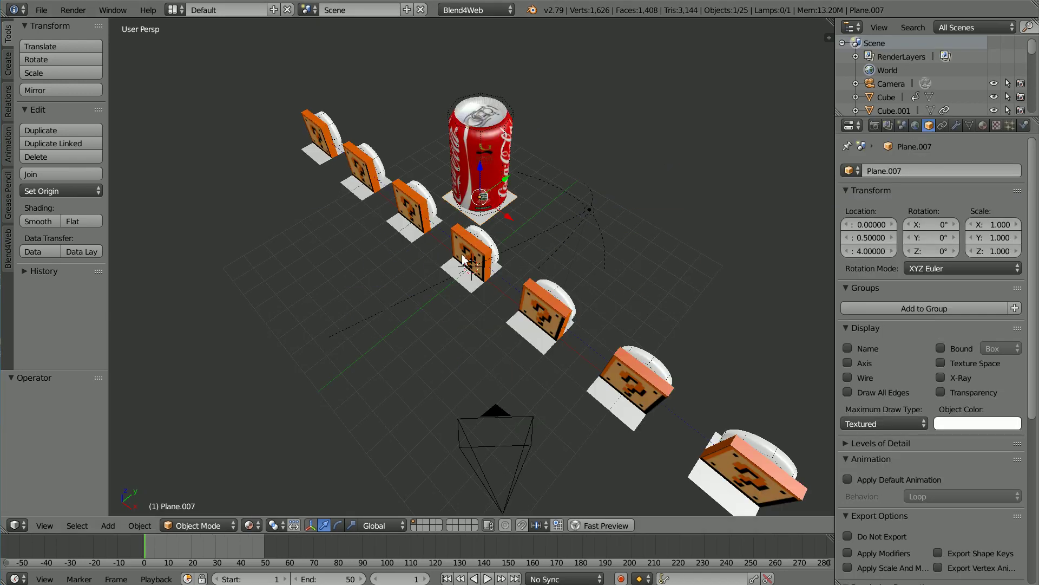
pyautogui.rightClick(542, 306)
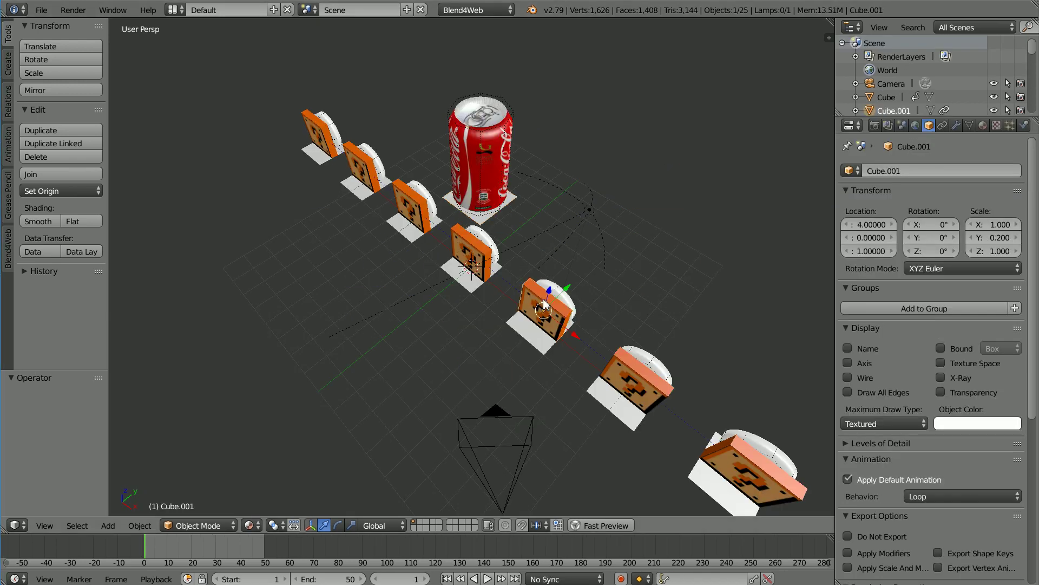
pyautogui.hotkey('alt', 'd')
pyautogui.rightClick(731, 214)
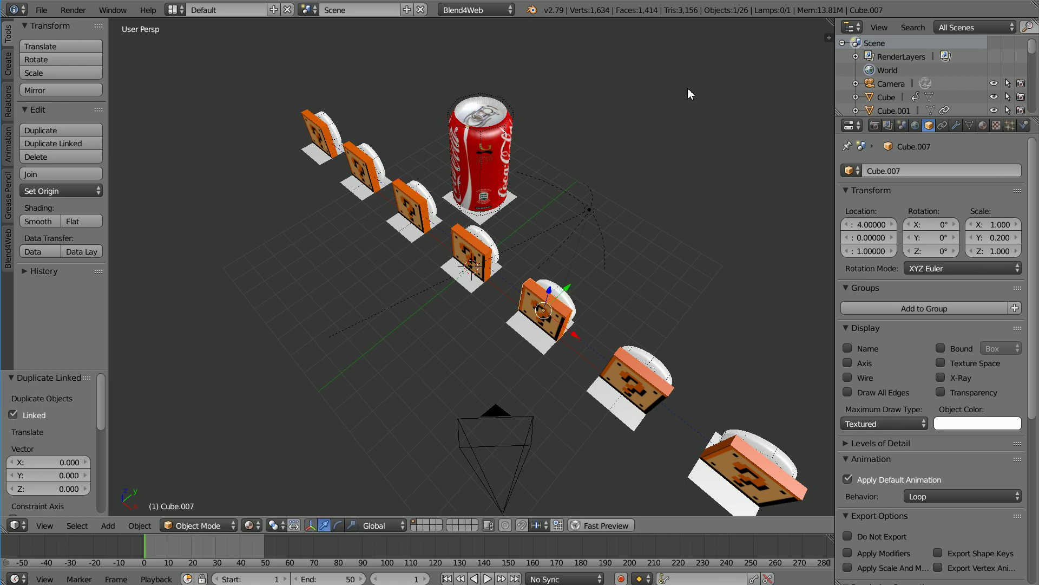
pyautogui.click(872, 229)
pyautogui.write('-2')
pyautogui.press('Tab')
pyautogui.press('BackSpace')
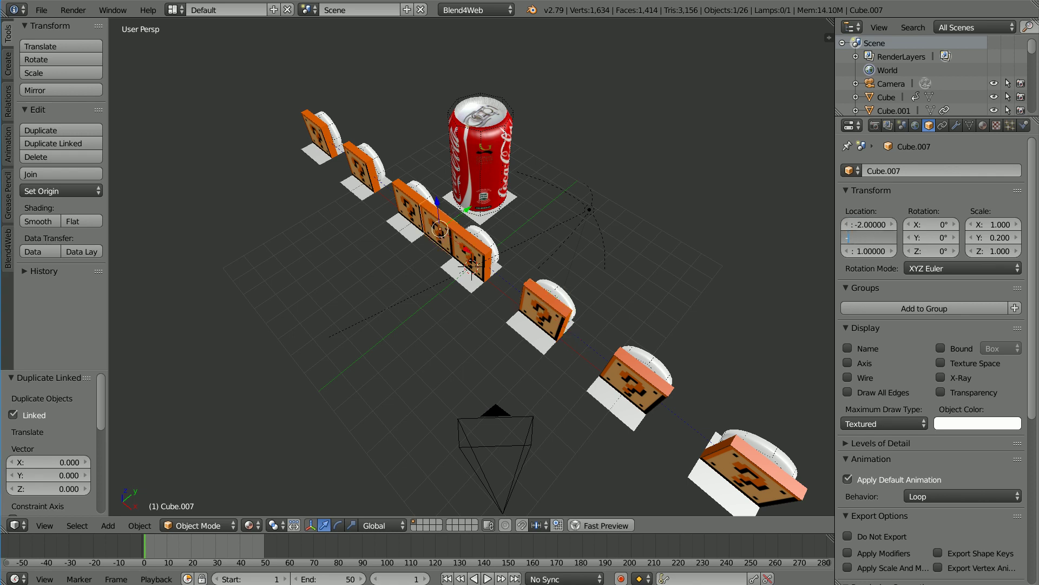
pyautogui.press('Tab')
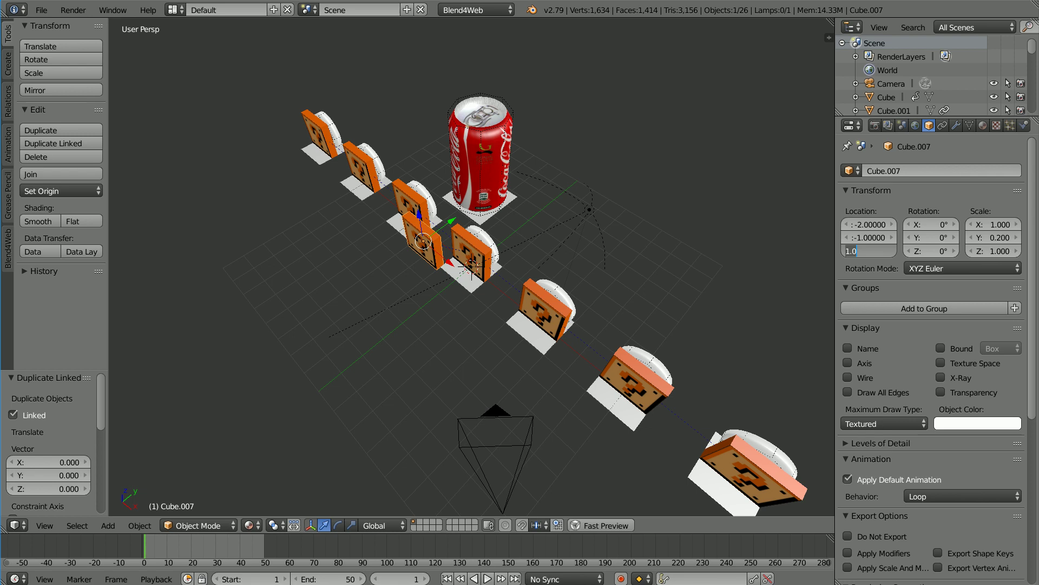
pyautogui.write('4.7')
pyautogui.press('Return')
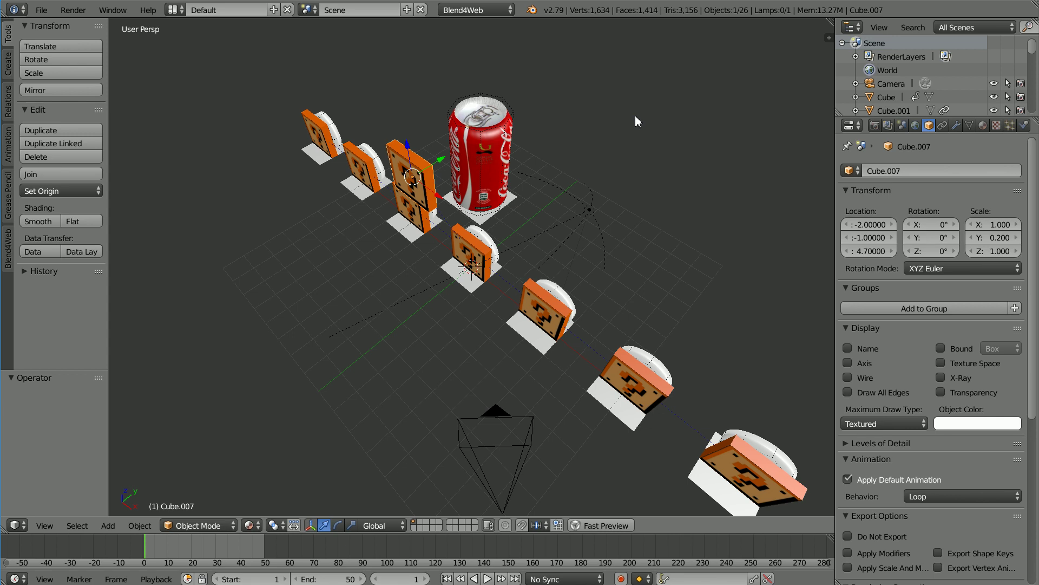
# Step: Make a linked duplicate of the cube beside the coke can and set the copy's Z location to 6.7
pyautogui.hotkey('alt', 'd')
pyautogui.press('Escape')
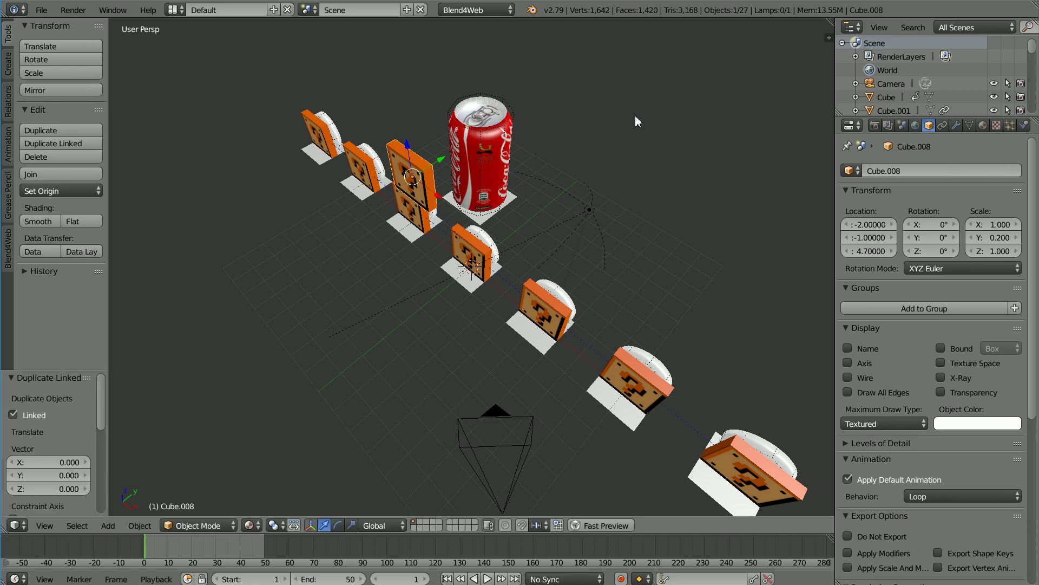
pyautogui.click(870, 252)
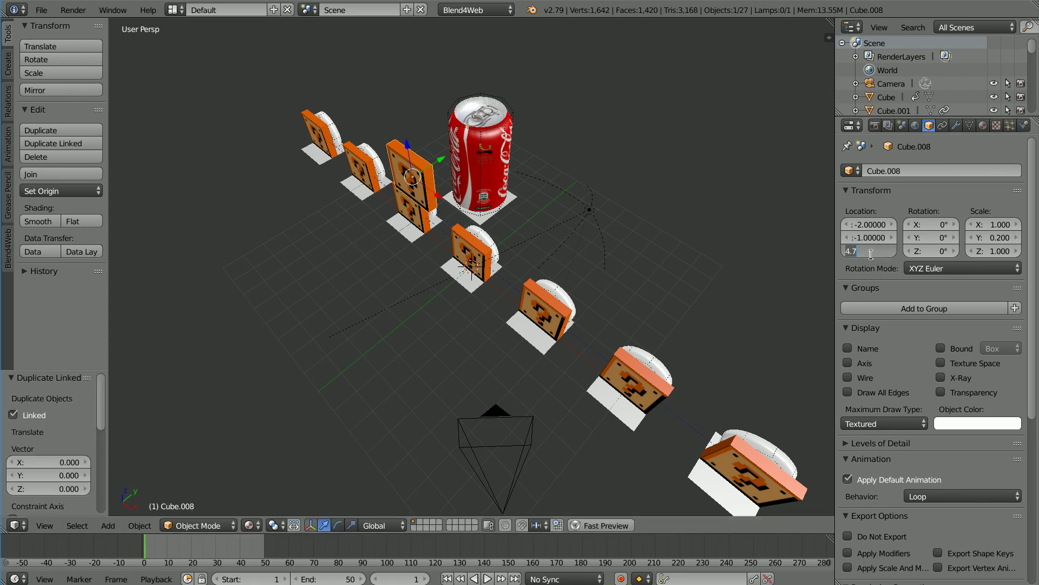
pyautogui.write('6.7')
pyautogui.press('Return')
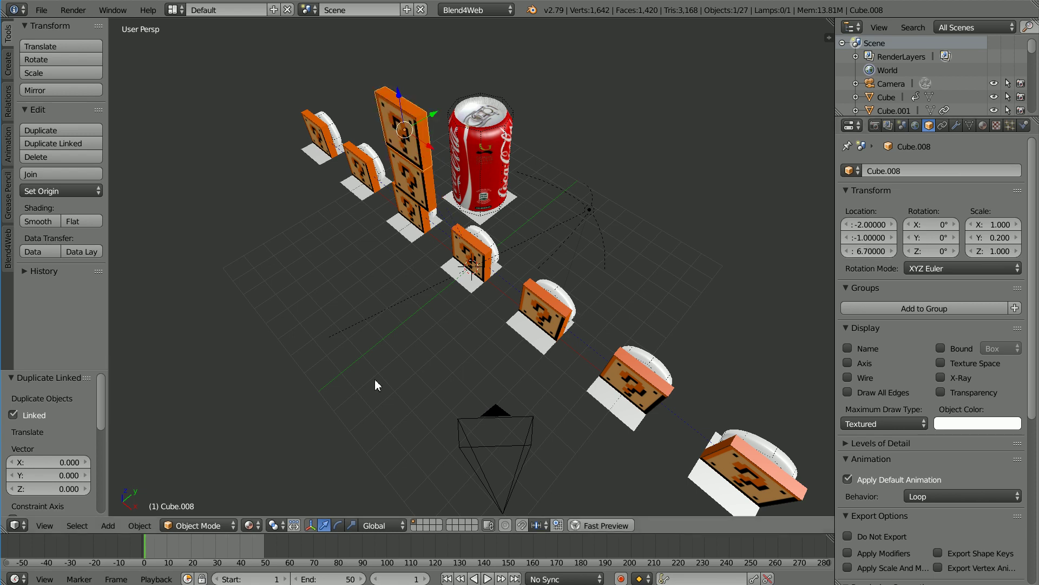
# Step: Switch to the front view and examine the locations of the upper planes, coke cans and outer question-mark cube in the finished scene
pyautogui.click(46, 526)
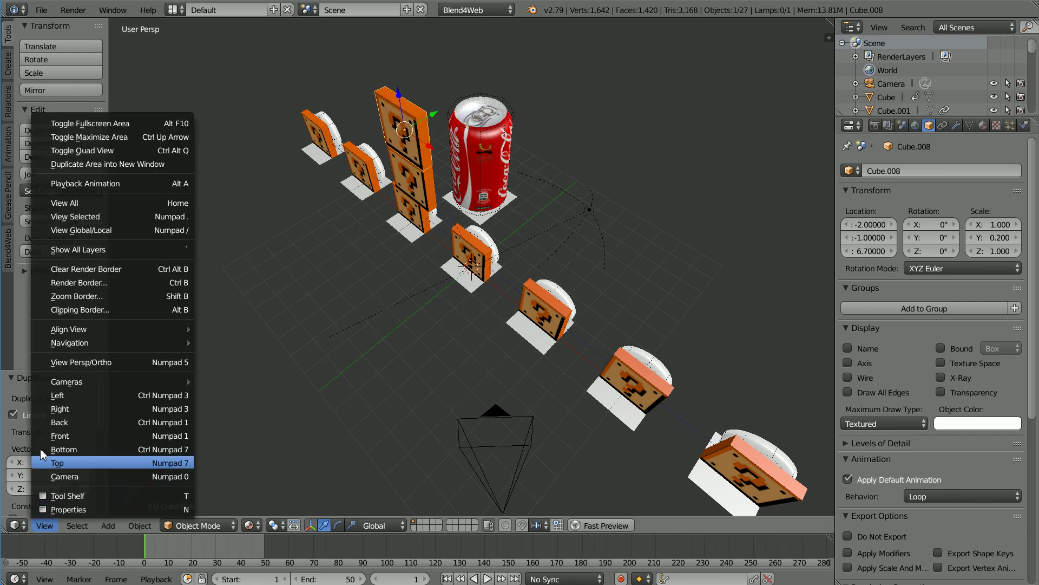
pyautogui.click(83, 440)
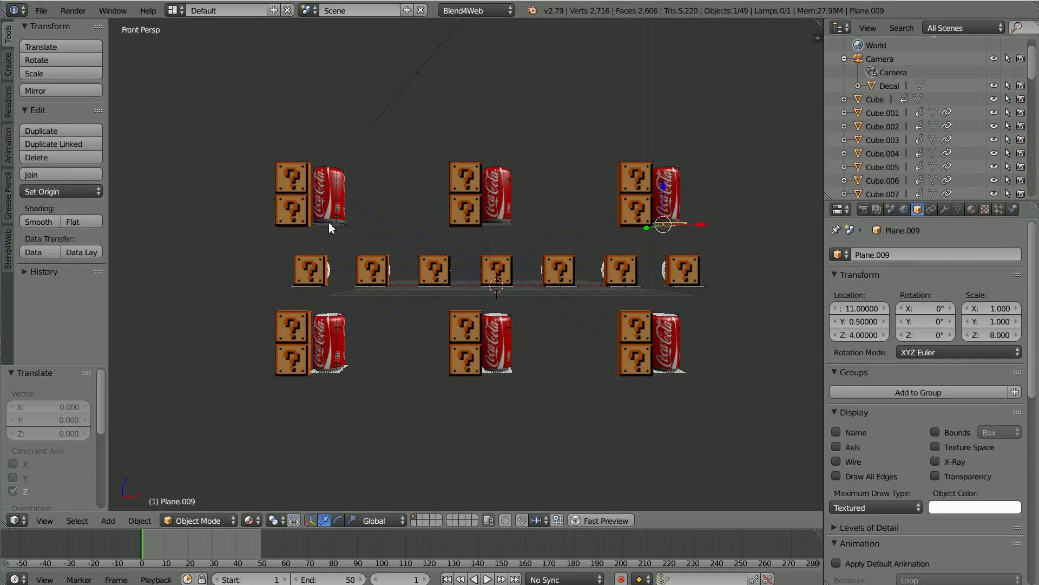
pyautogui.rightClick(330, 222)
pyautogui.rightClick(491, 225)
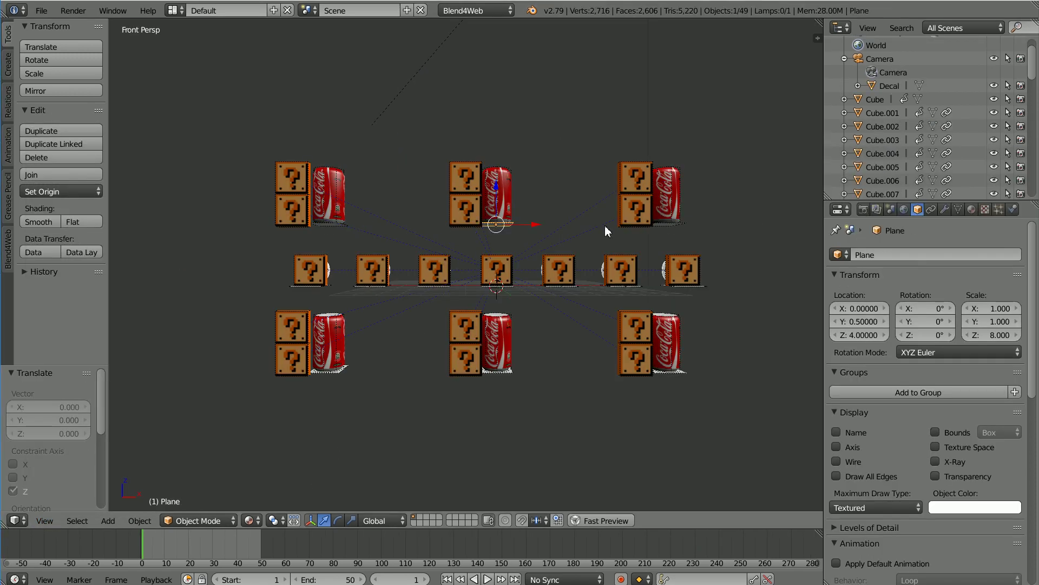
pyautogui.rightClick(664, 227)
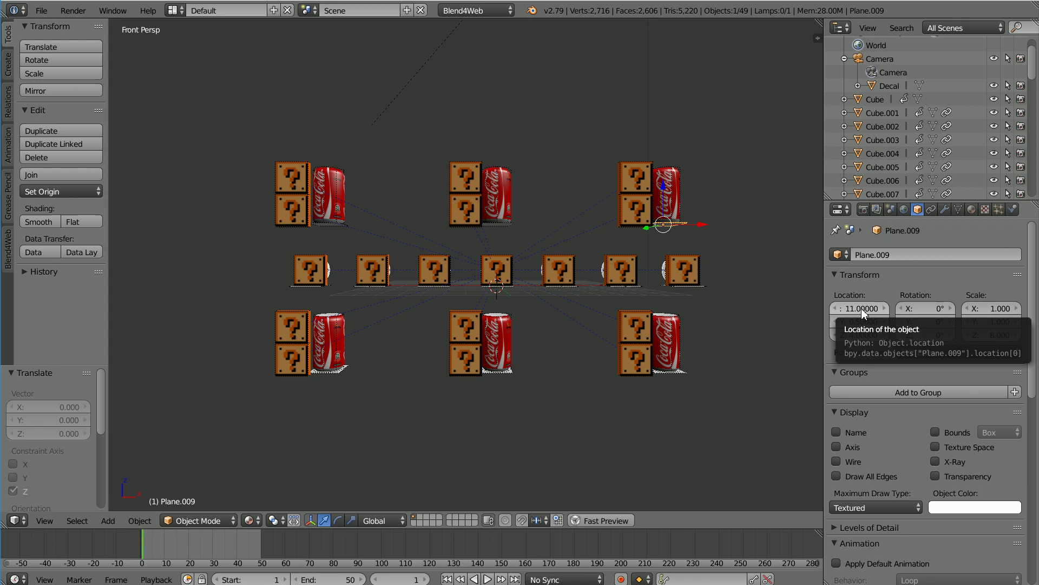
pyautogui.rightClick(325, 230)
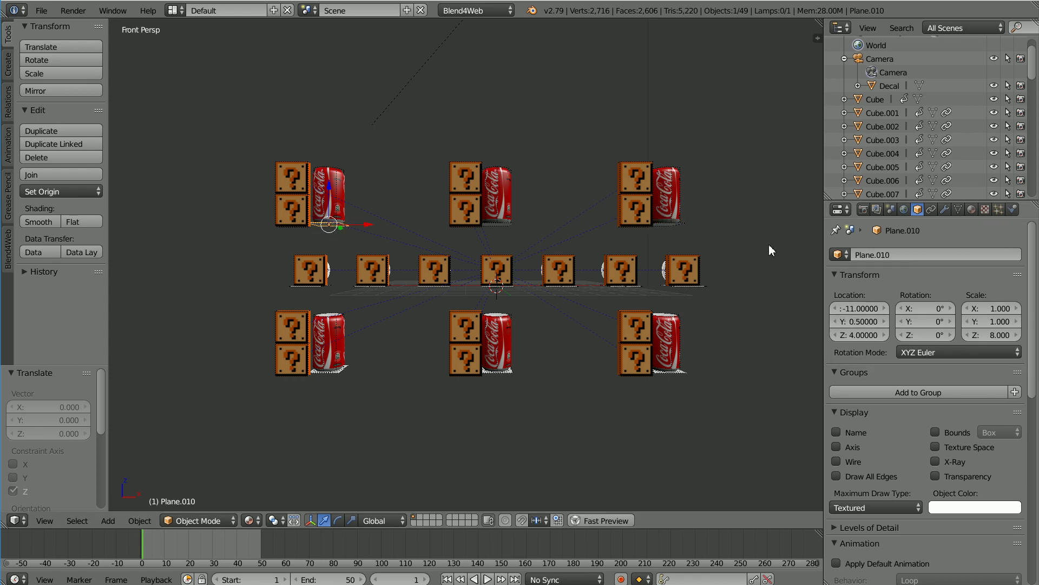
pyautogui.rightClick(323, 178)
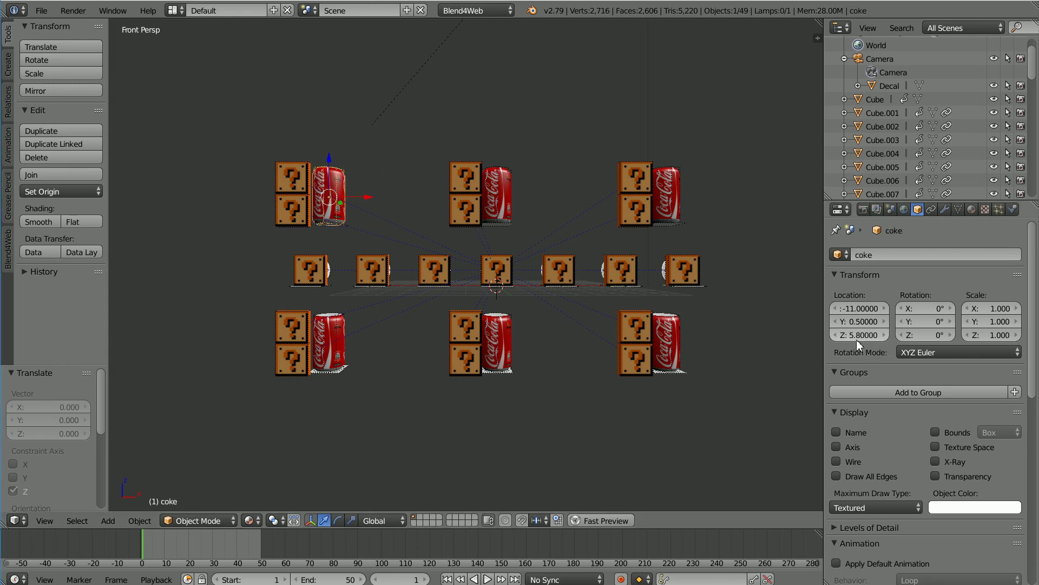
pyautogui.rightClick(659, 194)
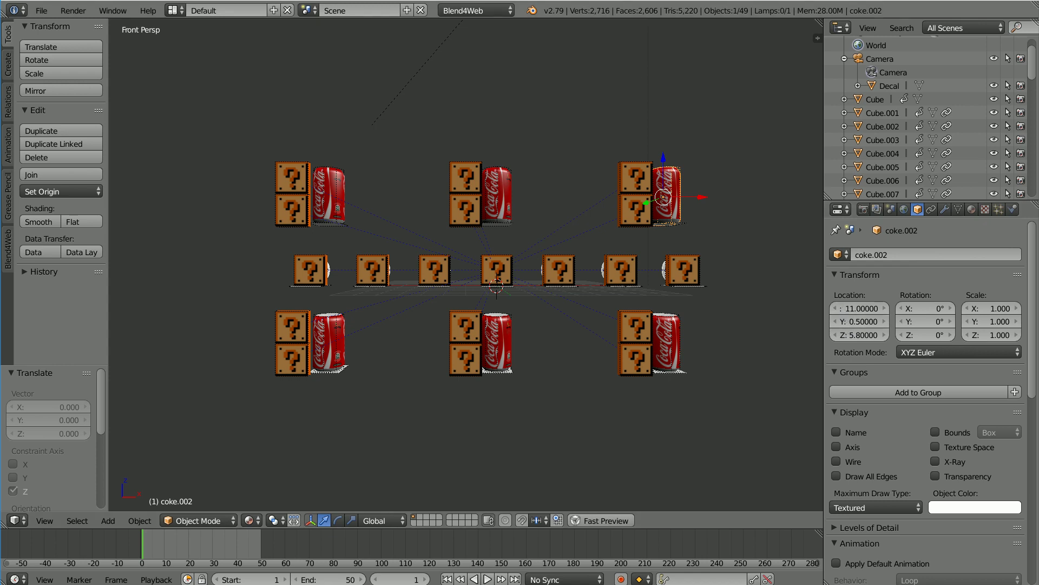
pyautogui.rightClick(294, 210)
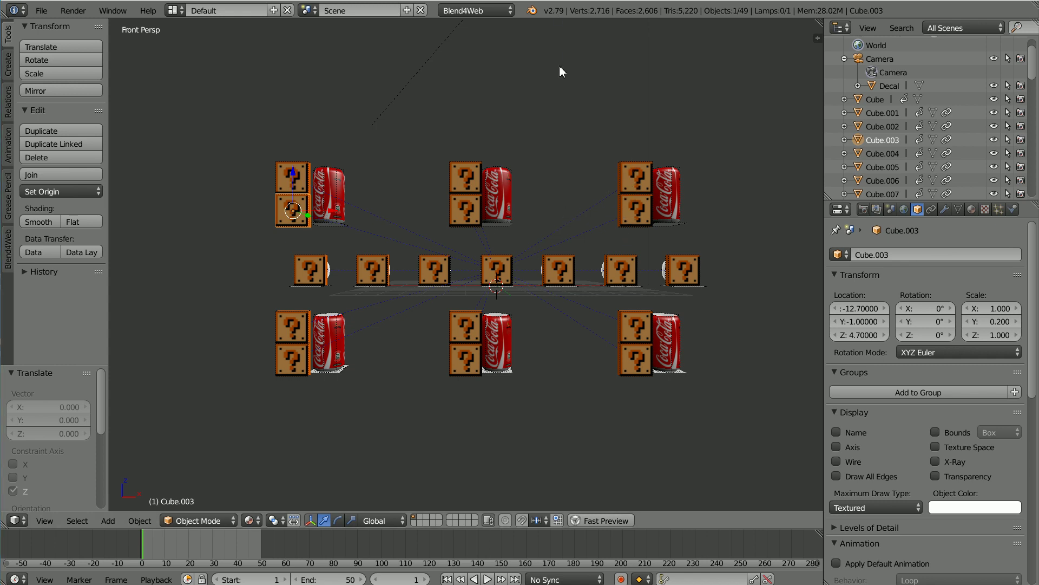
# Step: Examine the locations of the upper cubes beside the outer can, the lower planes and coke cans, and the lower stacked cubes
pyautogui.rightClick(637, 213)
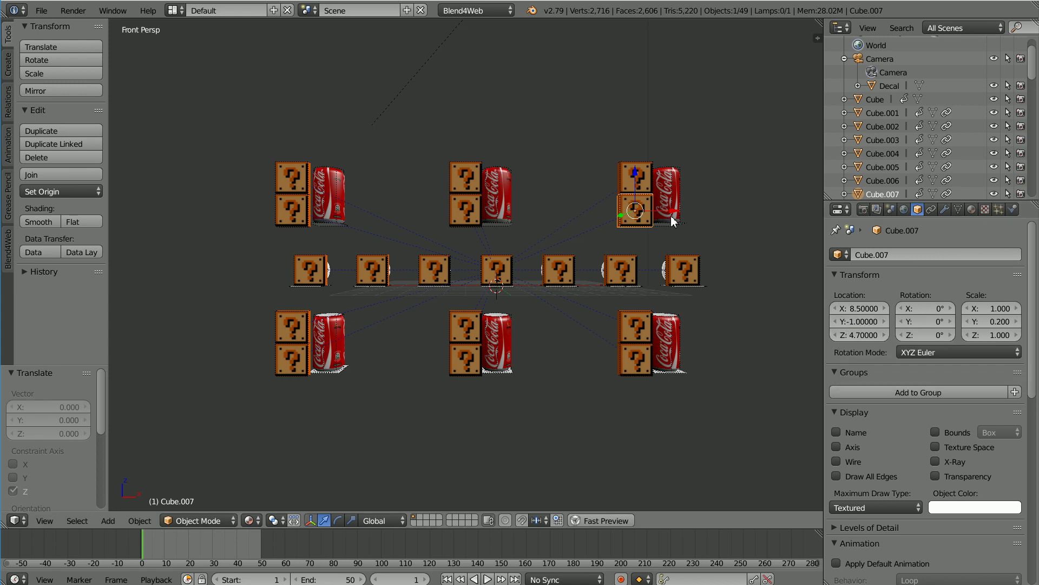
pyautogui.rightClick(633, 189)
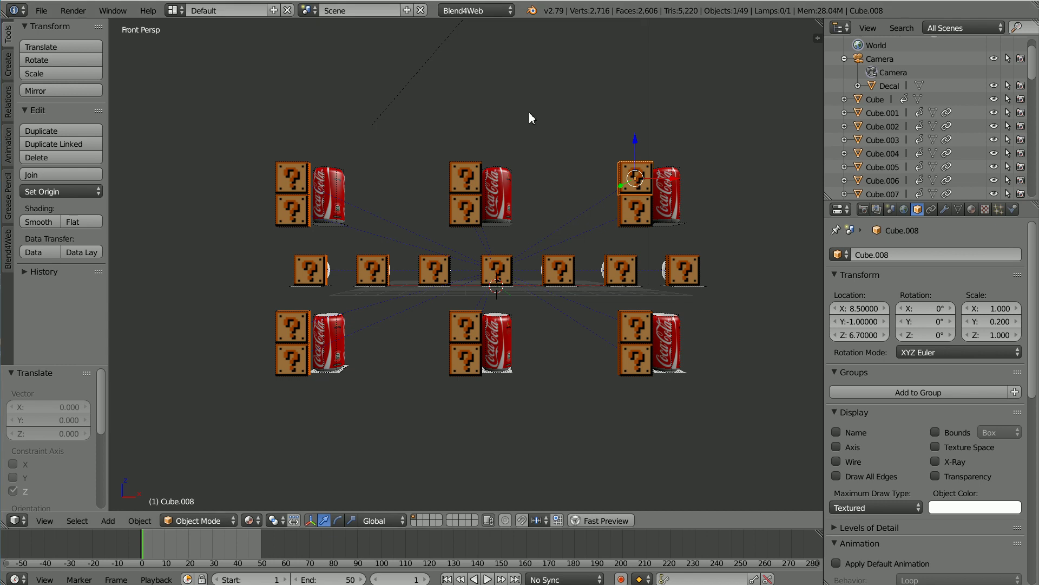
pyautogui.rightClick(510, 374)
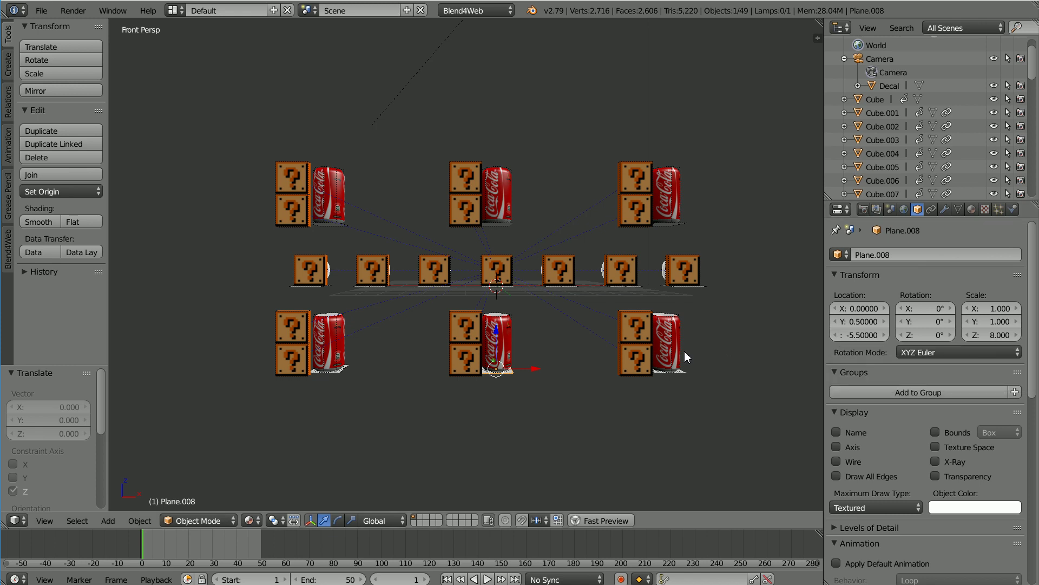
pyautogui.rightClick(508, 334)
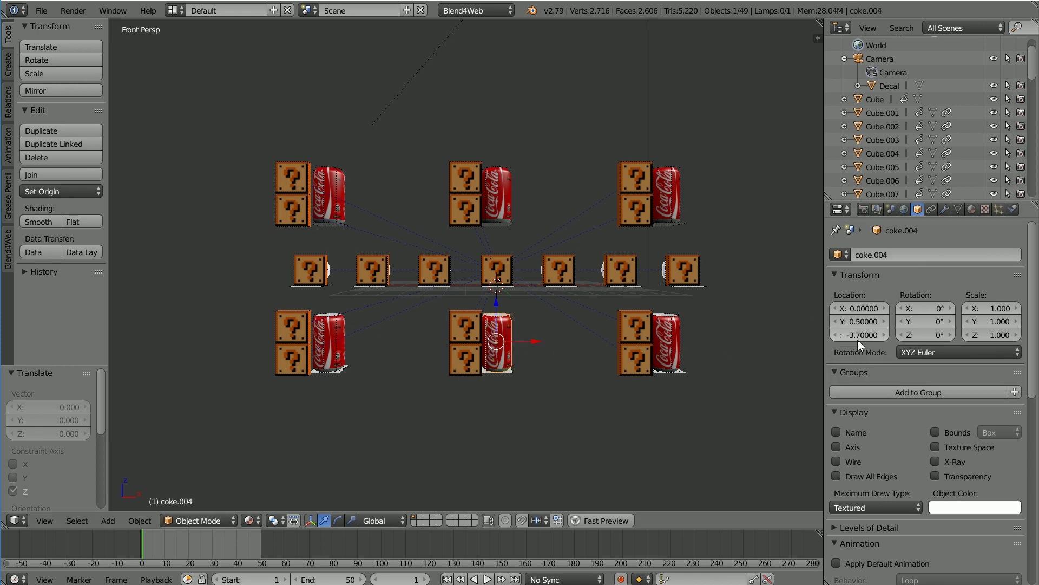
pyautogui.rightClick(675, 345)
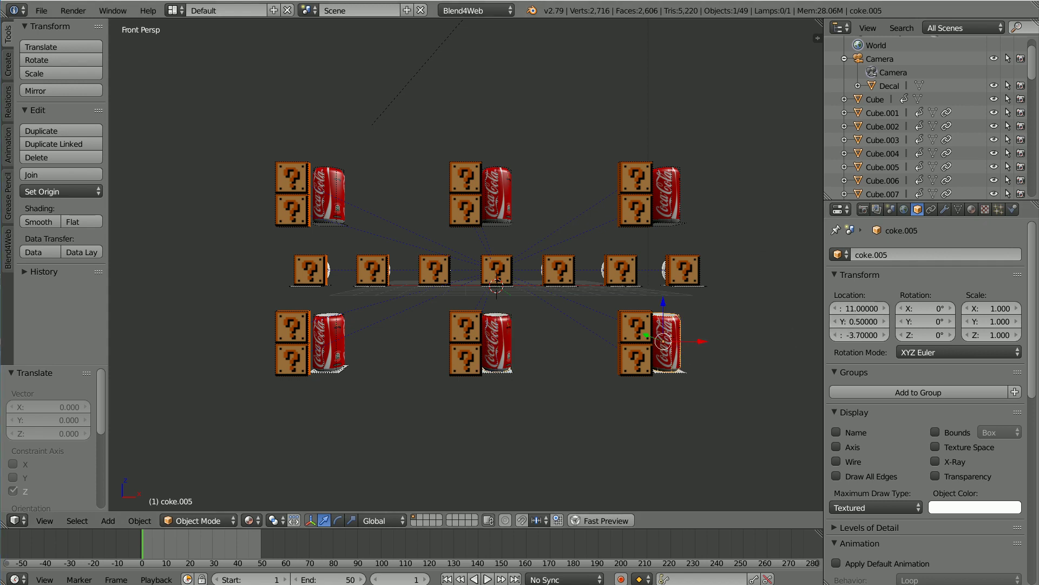
pyautogui.rightClick(297, 331)
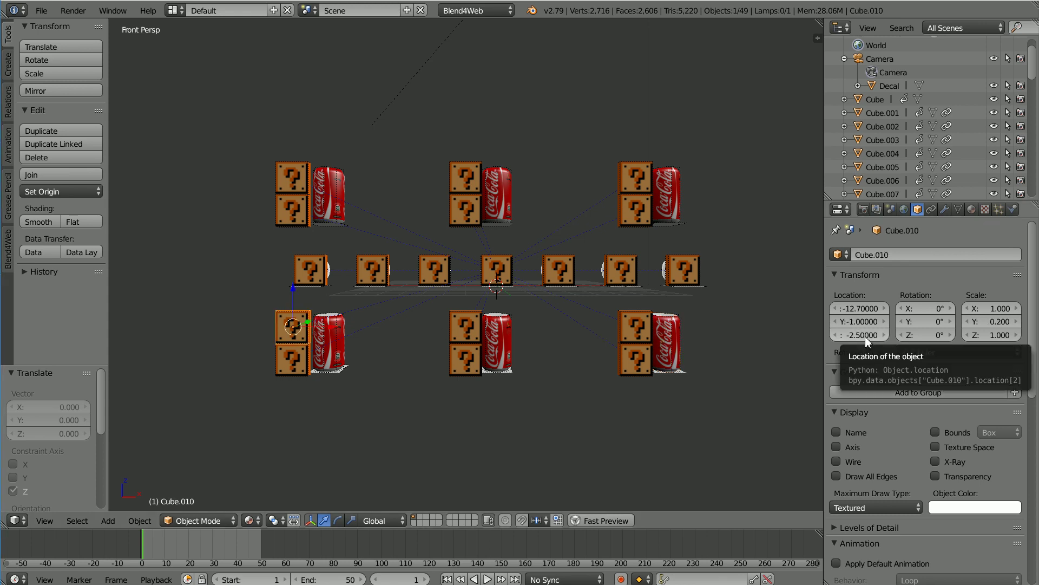
pyautogui.rightClick(299, 366)
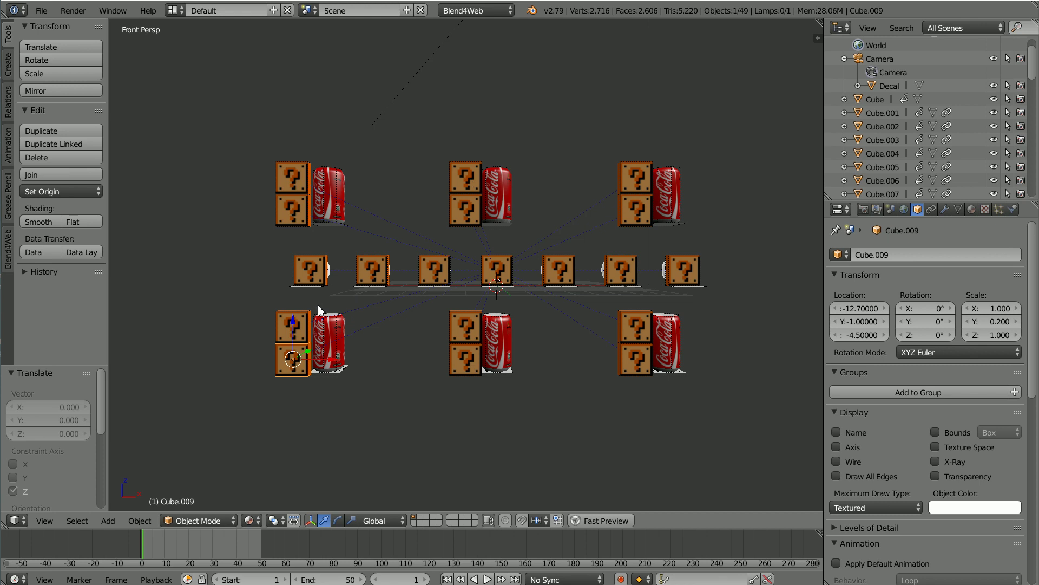
pyautogui.rightClick(279, 320)
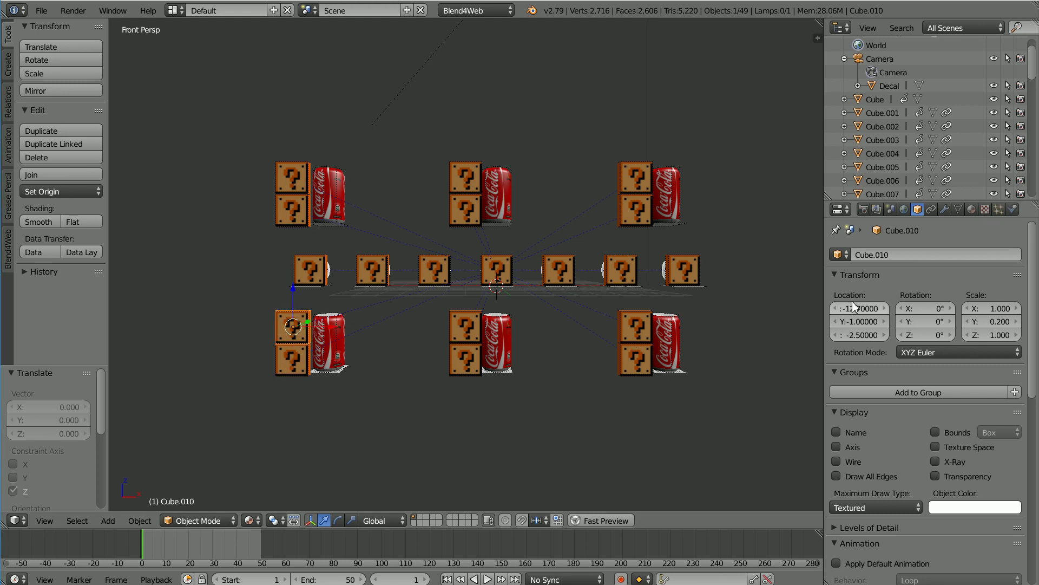
pyautogui.rightClick(472, 327)
pyautogui.rightClick(638, 328)
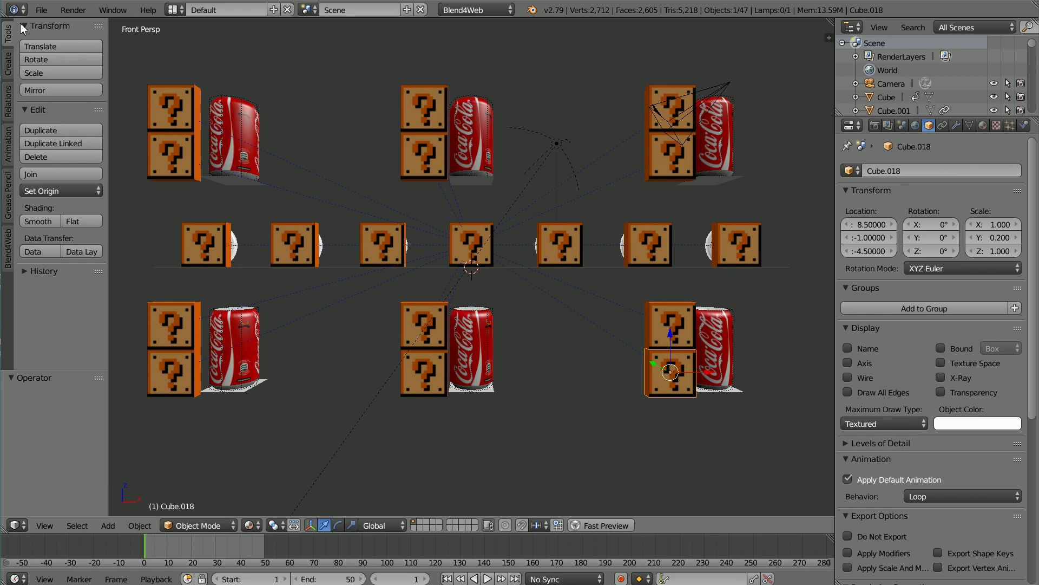
# Step: Append the Decal object from raytest.blend in the blend4web_ce\blender\code_snippets\raytest folder on the G: drive
pyautogui.click(41, 10)
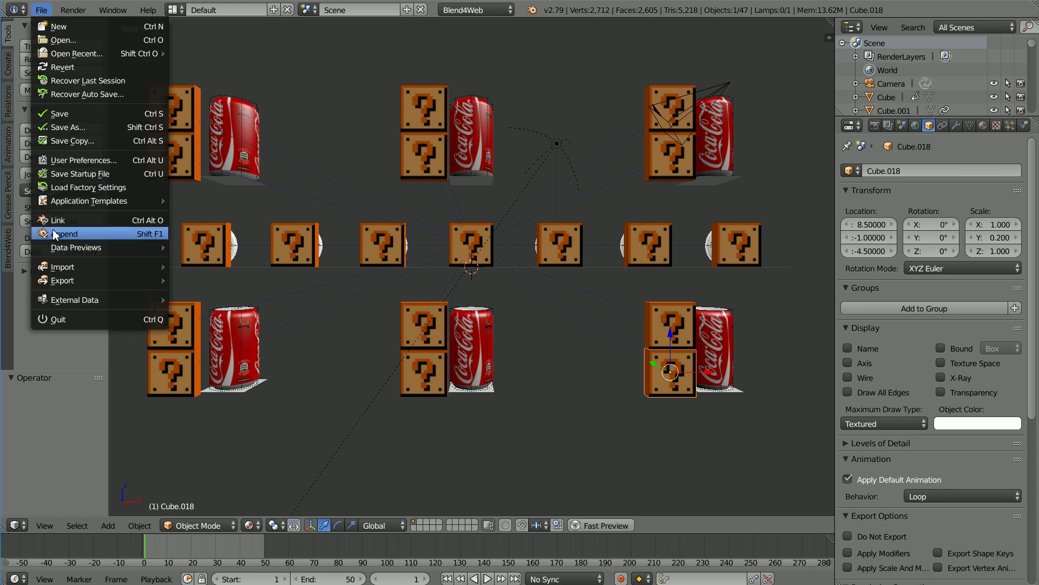
pyautogui.click(99, 233)
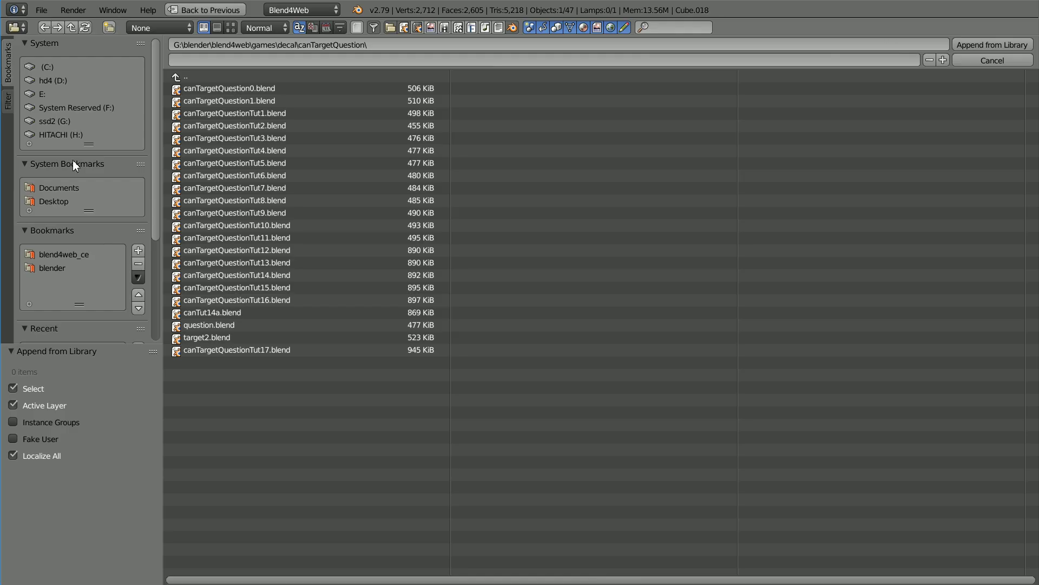
pyautogui.click(48, 122)
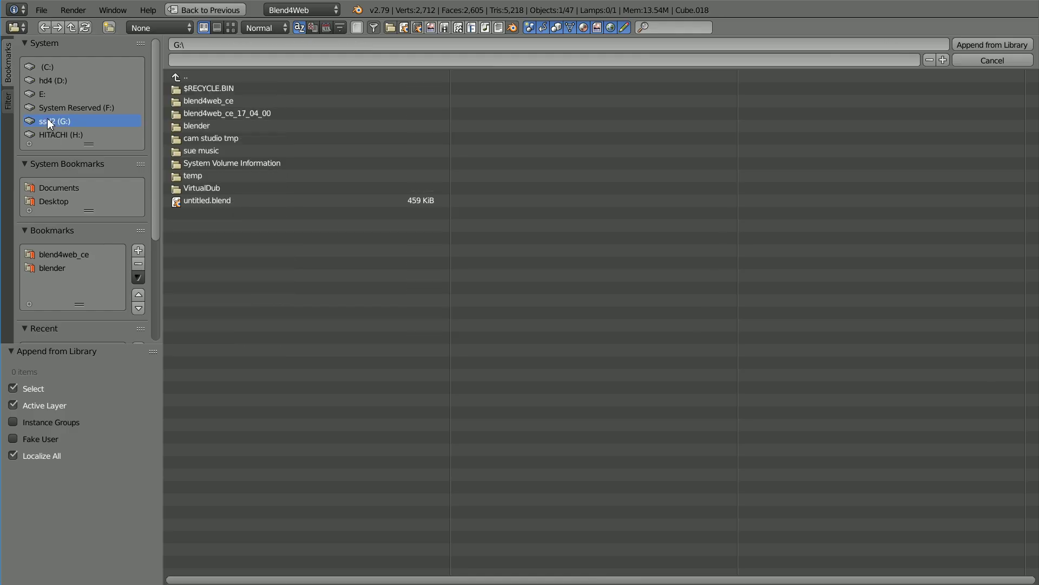
pyautogui.click(223, 100)
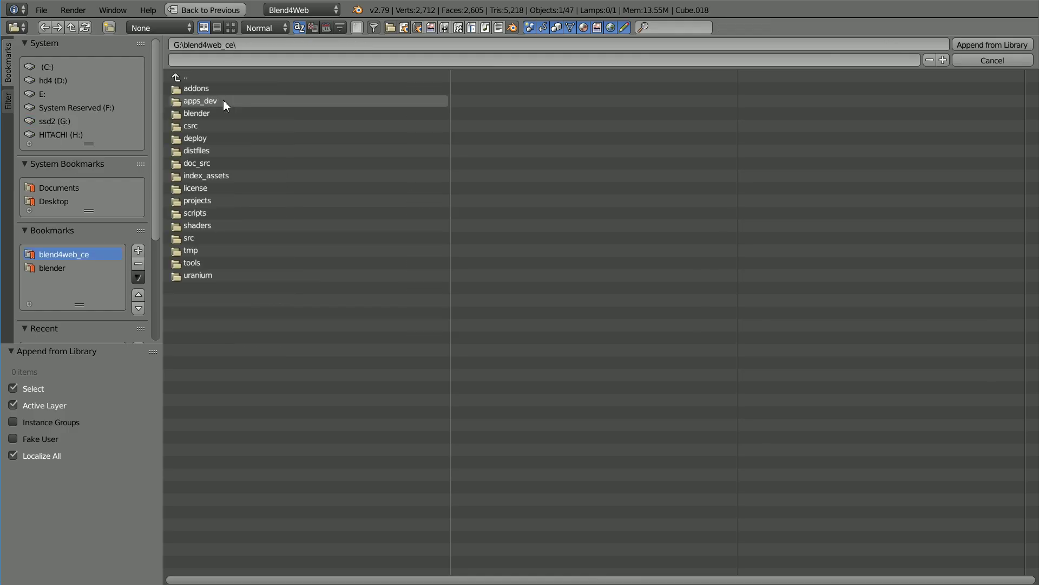
pyautogui.click(199, 113)
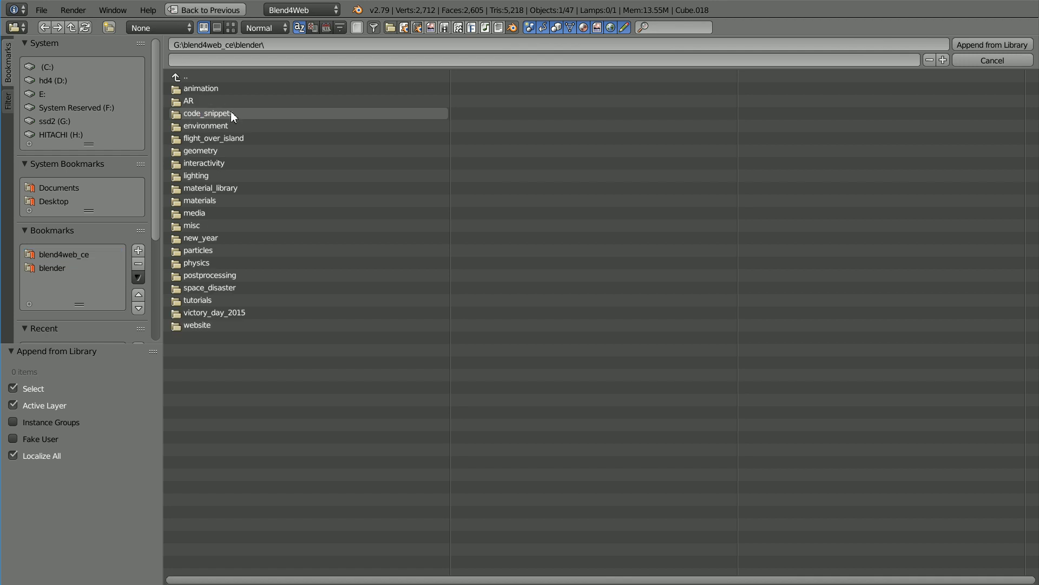
pyautogui.click(231, 112)
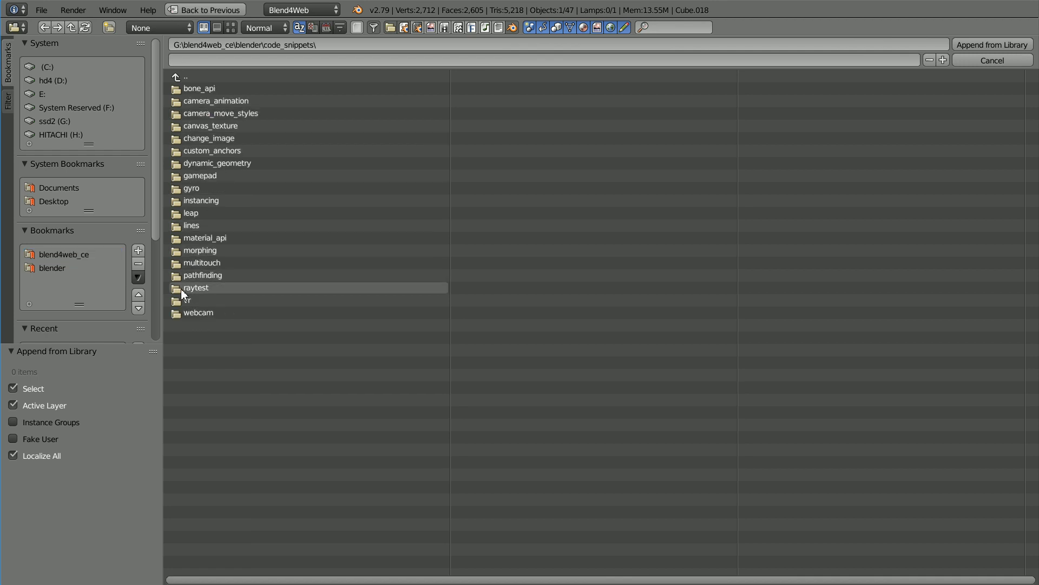
pyautogui.click(205, 287)
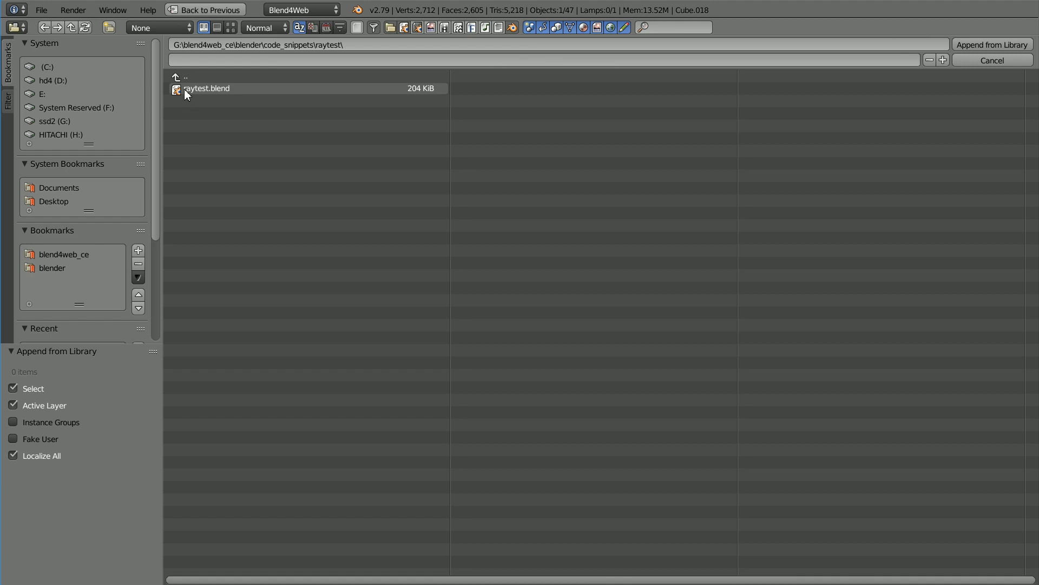
pyautogui.click(202, 87)
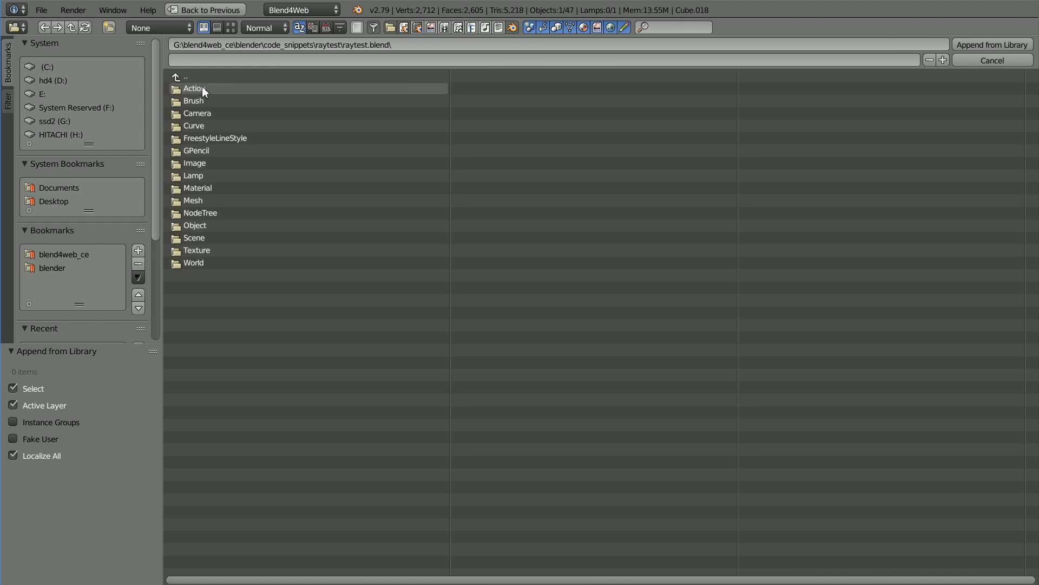
pyautogui.click(206, 225)
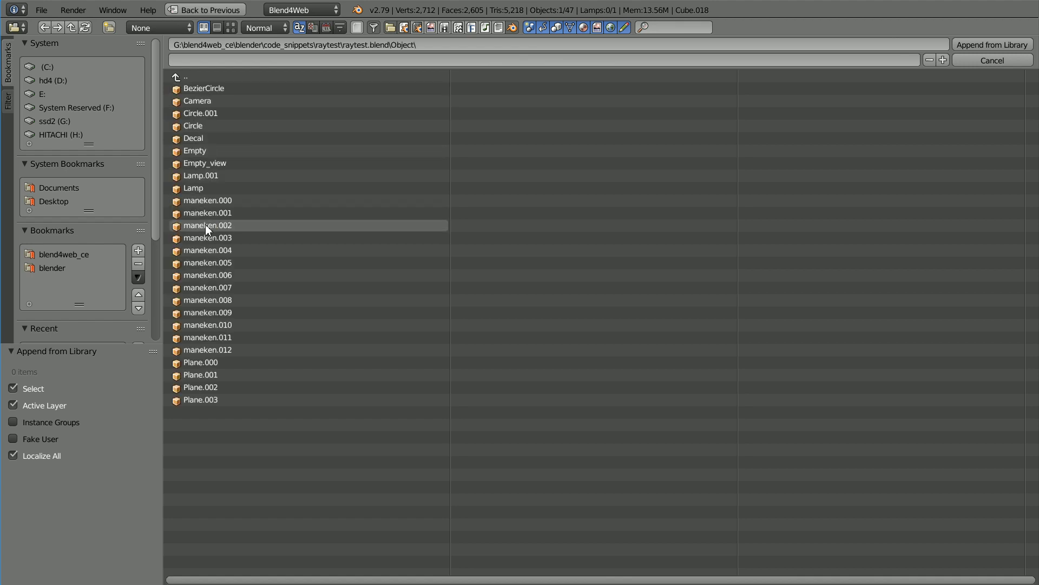
pyautogui.click(193, 139)
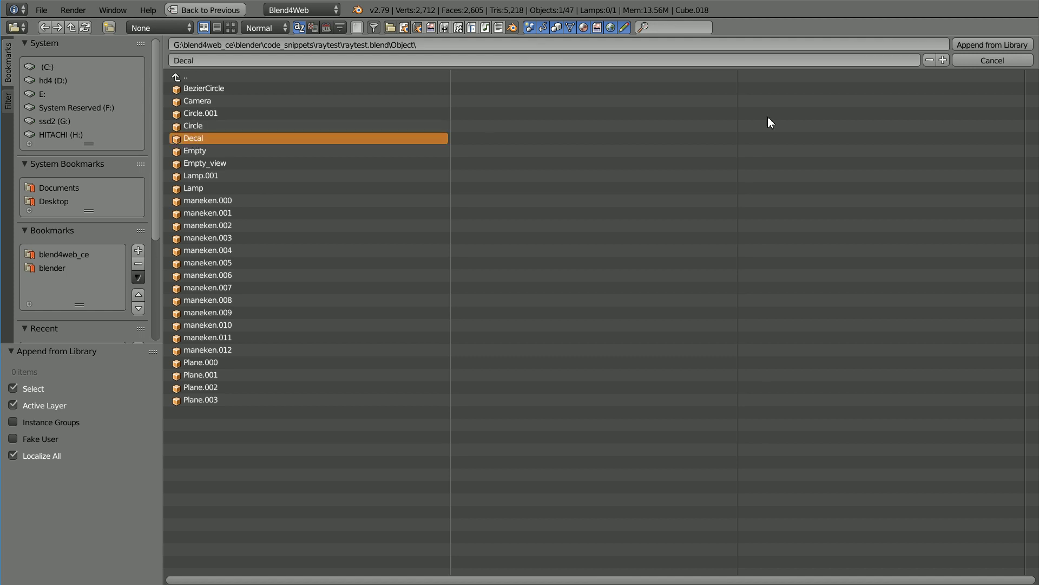
pyautogui.click(982, 46)
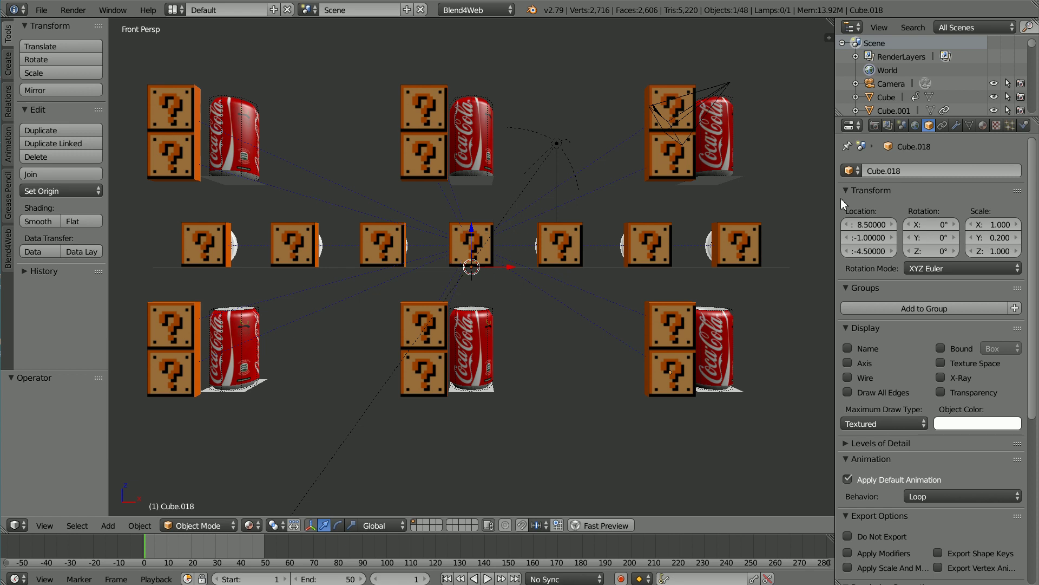
# Step: Select the appended Decal object and set Camera as its parent
pyautogui.moveTo(935, 118); pyautogui.dragTo(918, 209)
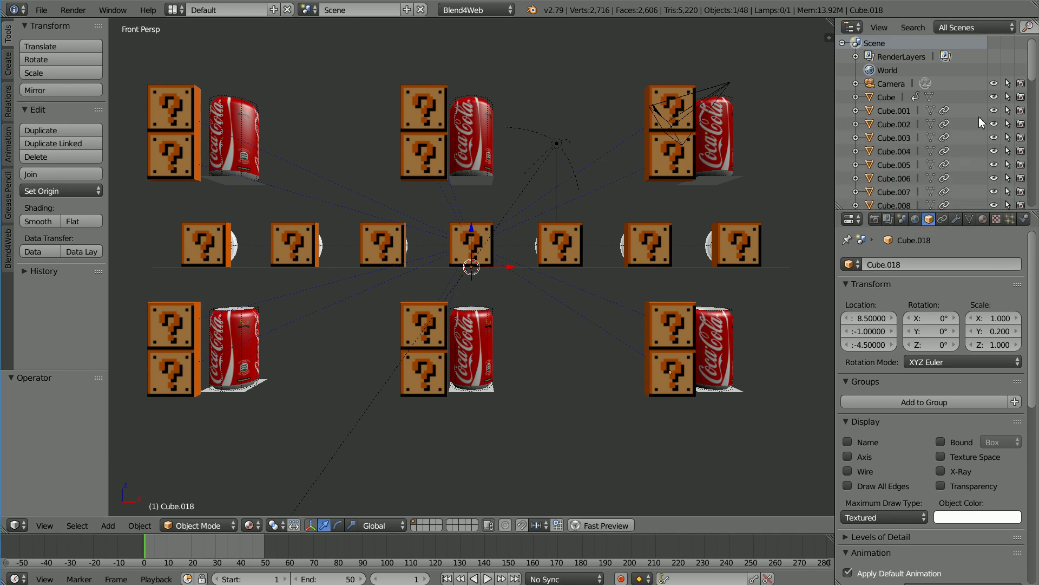
pyautogui.moveTo(1034, 73); pyautogui.dragTo(1032, 130)
pyautogui.click(895, 131)
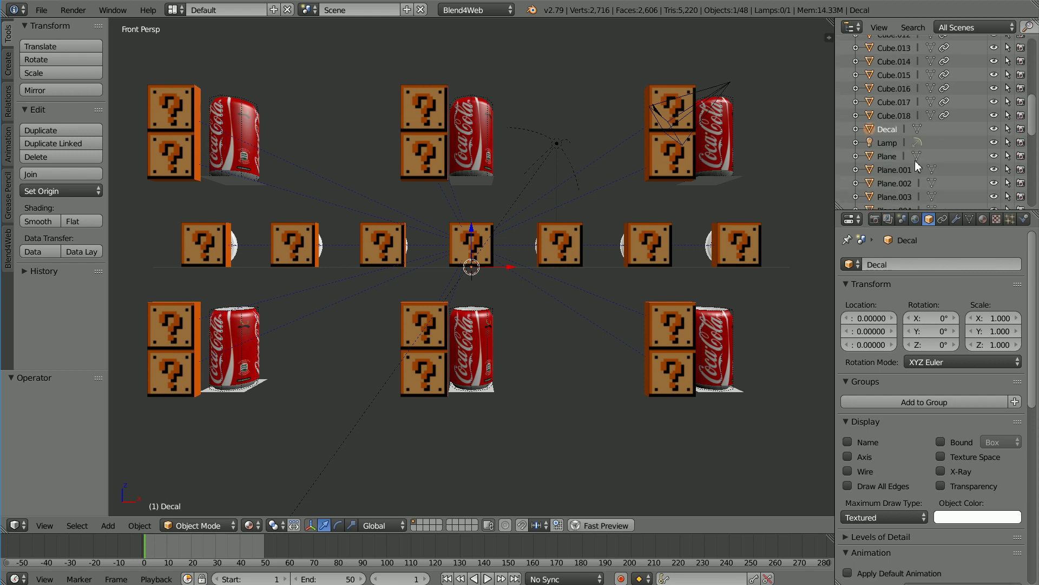
pyautogui.moveTo(1030, 258); pyautogui.dragTo(1018, 453)
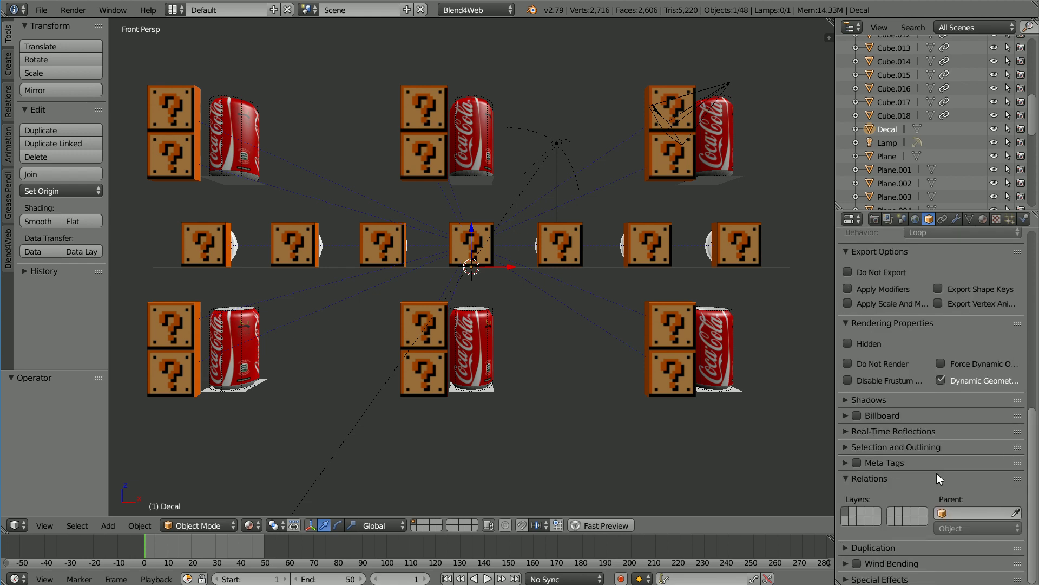
pyautogui.click(957, 515)
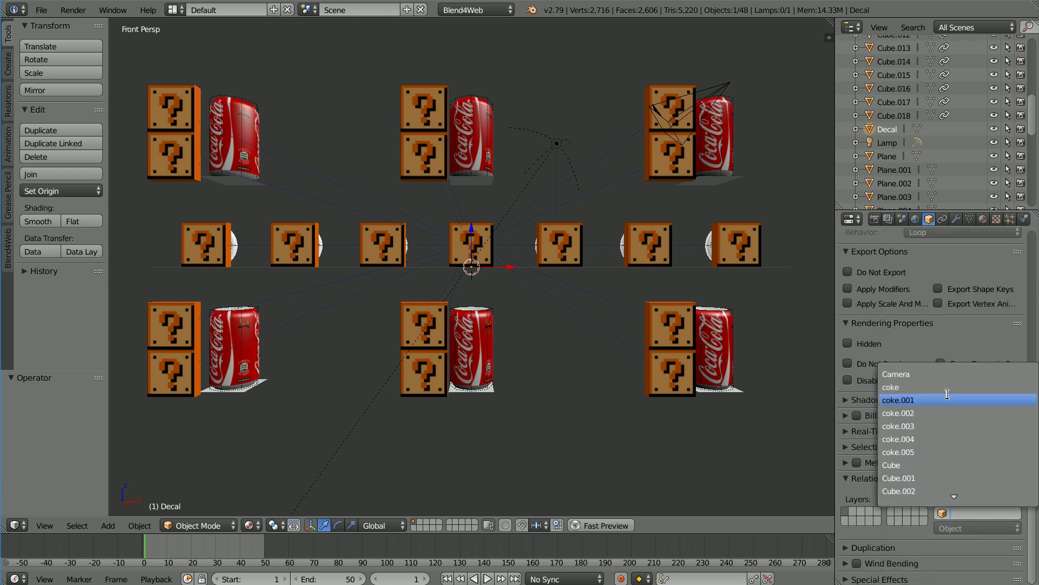
pyautogui.click(950, 374)
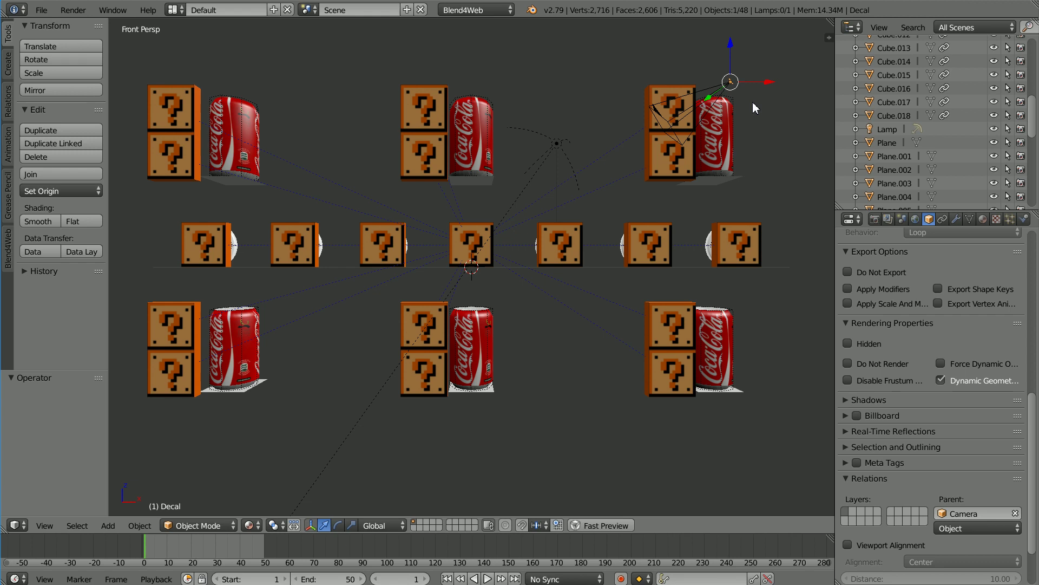
# Step: Scale the Decal object uniformly by a factor of 4
pyautogui.press('s')
pyautogui.press('4')
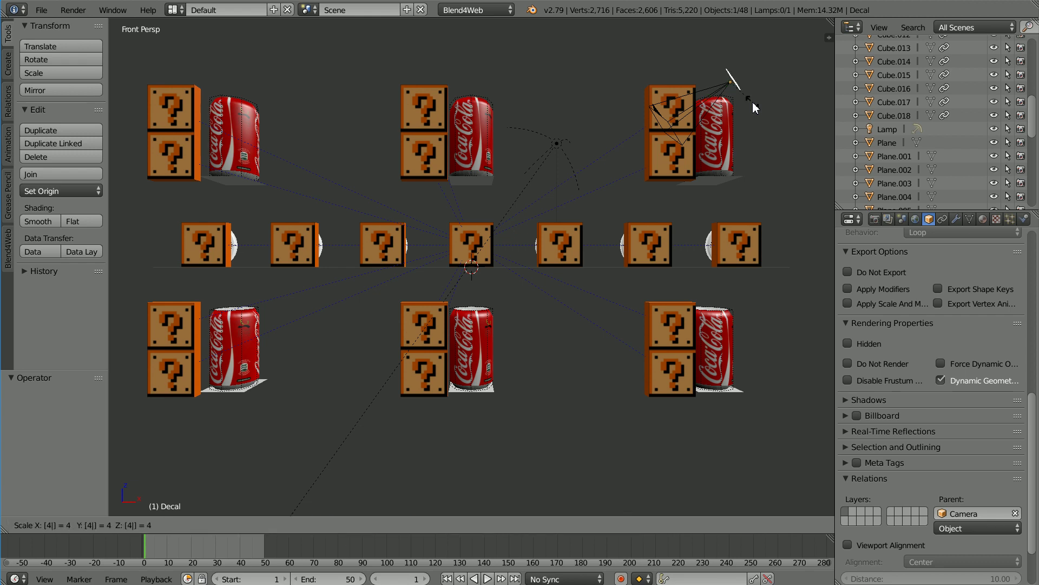
pyautogui.press('Return')
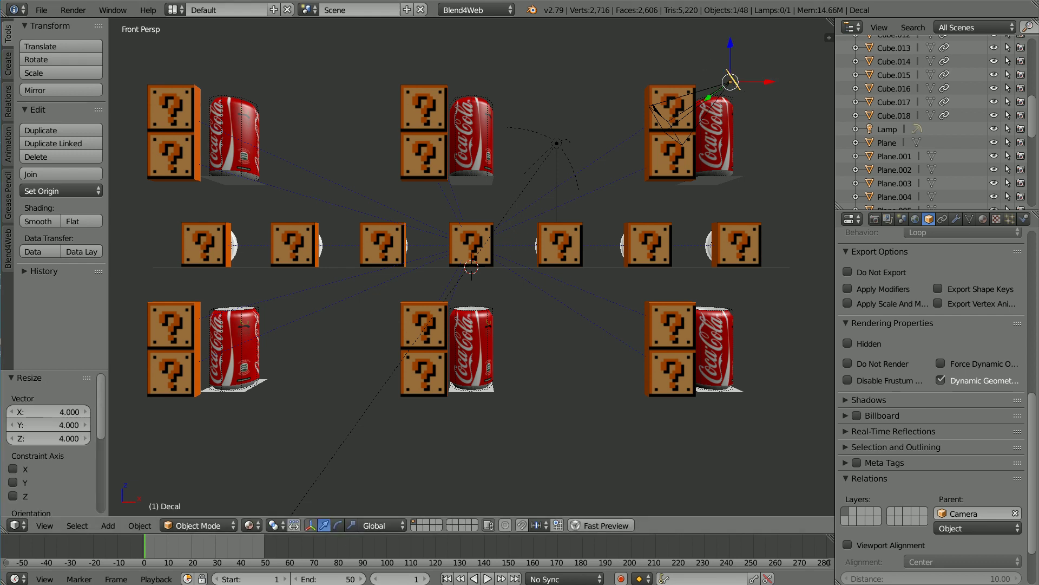
# Step: Add a speaker object to the scene and rename it SpeakerBell
pyautogui.click(103, 527)
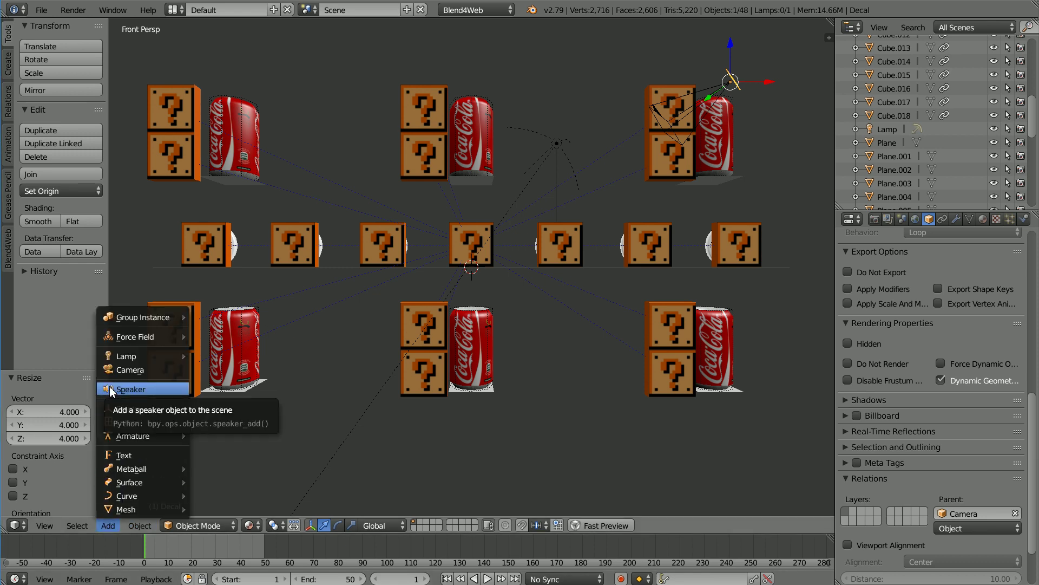
pyautogui.click(170, 389)
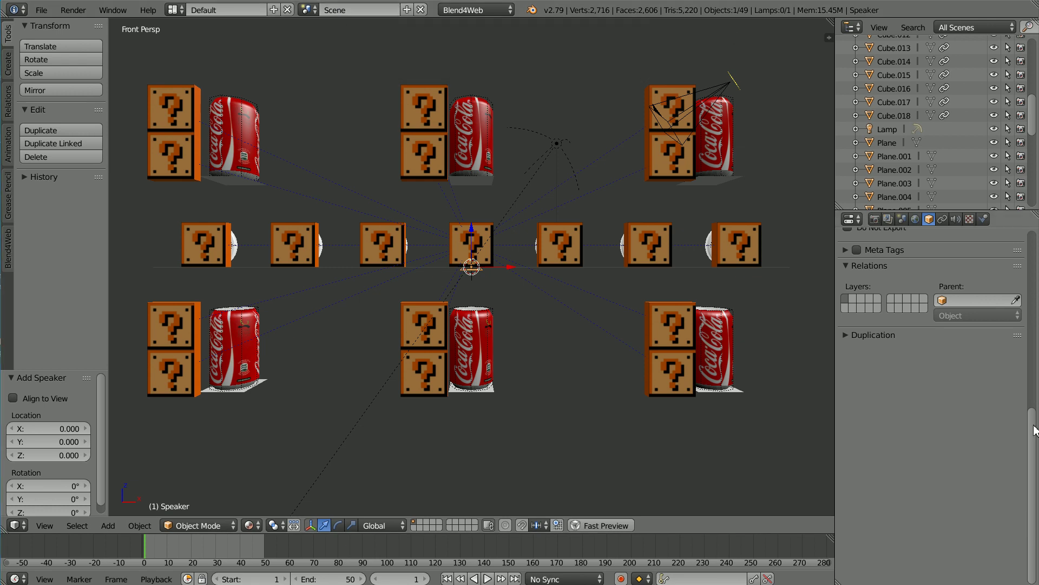
pyautogui.scroll(10, 1032, 427)
pyautogui.scroll(1, 966, 249)
pyautogui.click(932, 267)
pyautogui.press('End')
pyautogui.write('Bell')
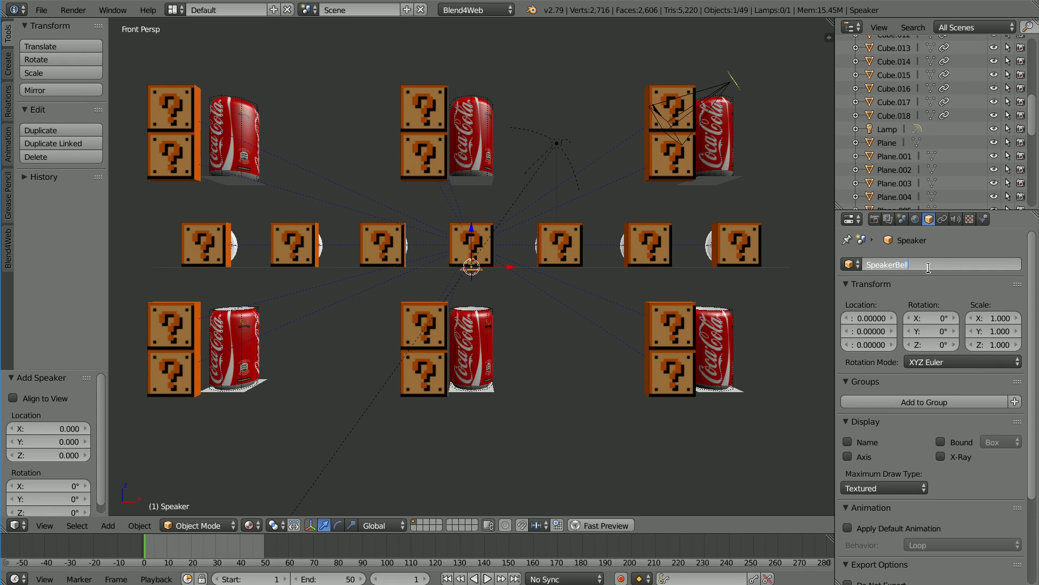
pyautogui.press('Return')
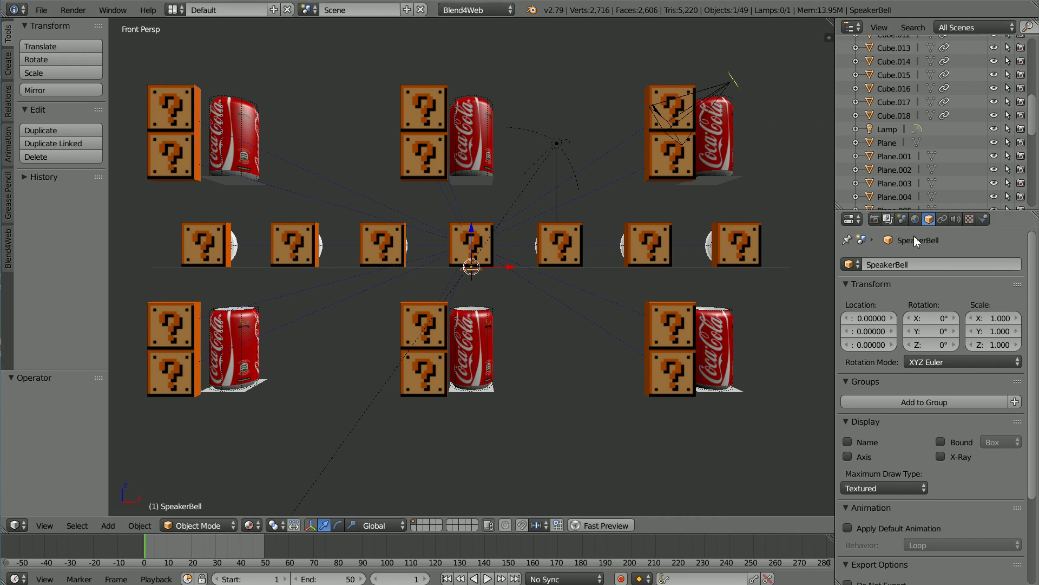
# Step: Set SpeakerBell's behavior to Background Sound and load bell.ogg from G:\blender\blend4web\games\decal as its sound
pyautogui.click(956, 220)
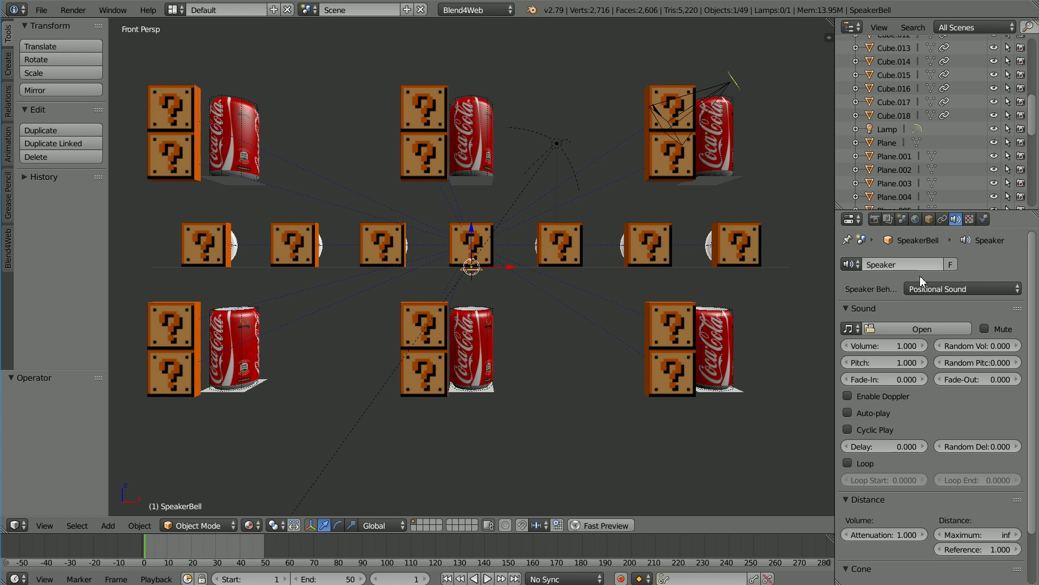
pyautogui.click(929, 289)
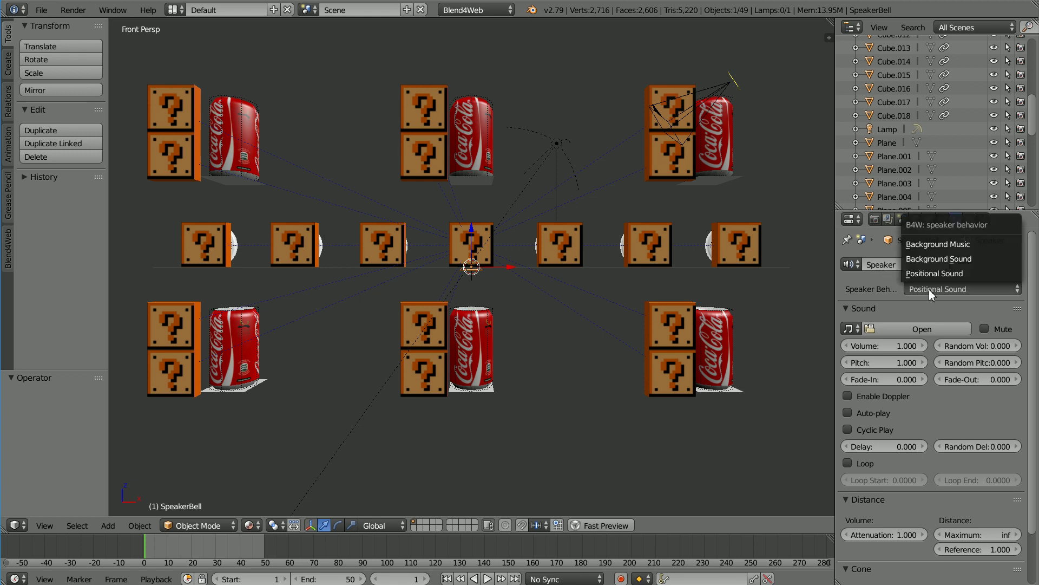
pyautogui.click(960, 258)
pyautogui.click(920, 328)
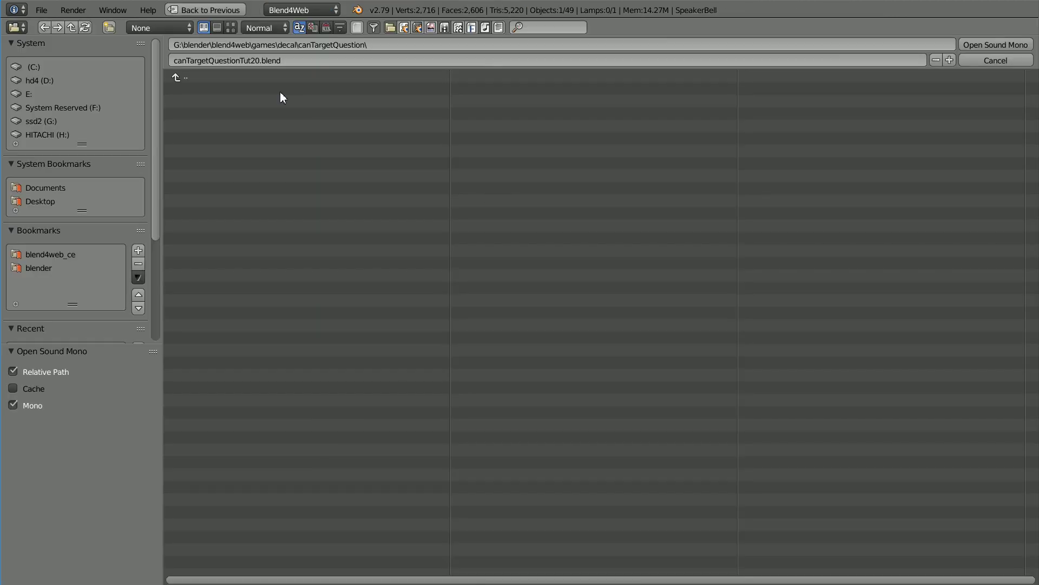
pyautogui.click(188, 76)
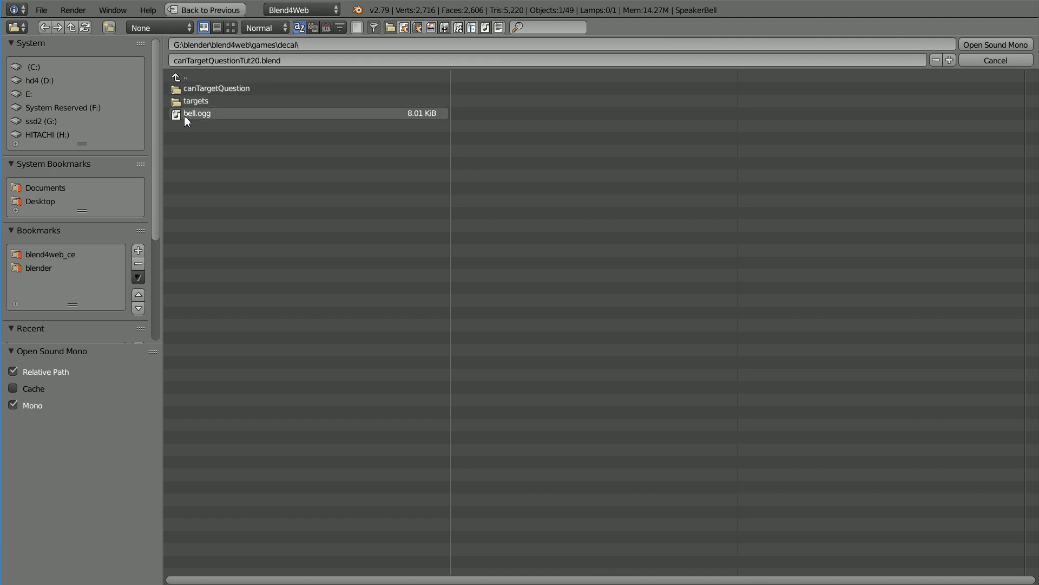
pyautogui.click(214, 115)
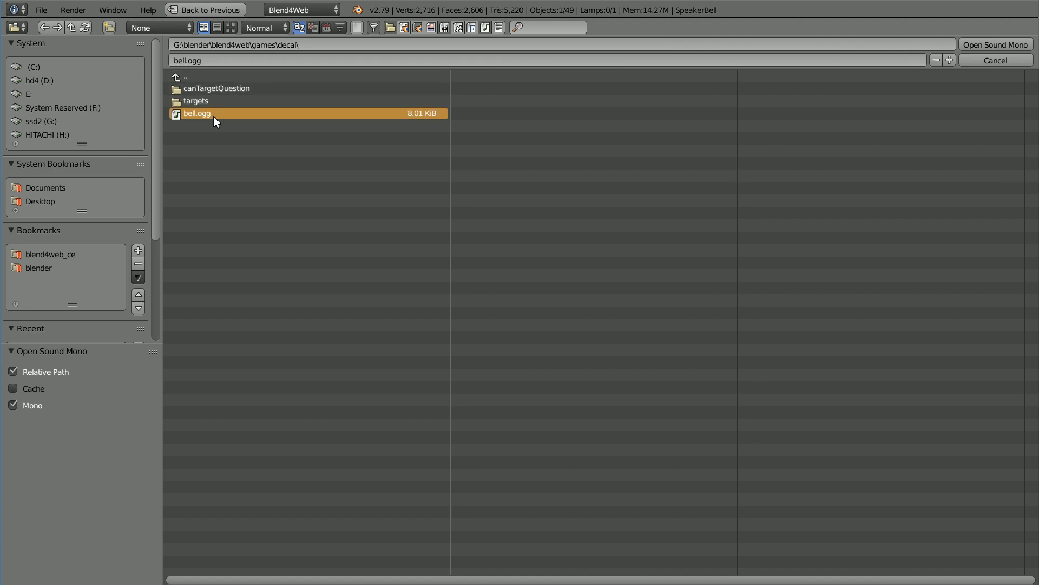
pyautogui.click(965, 46)
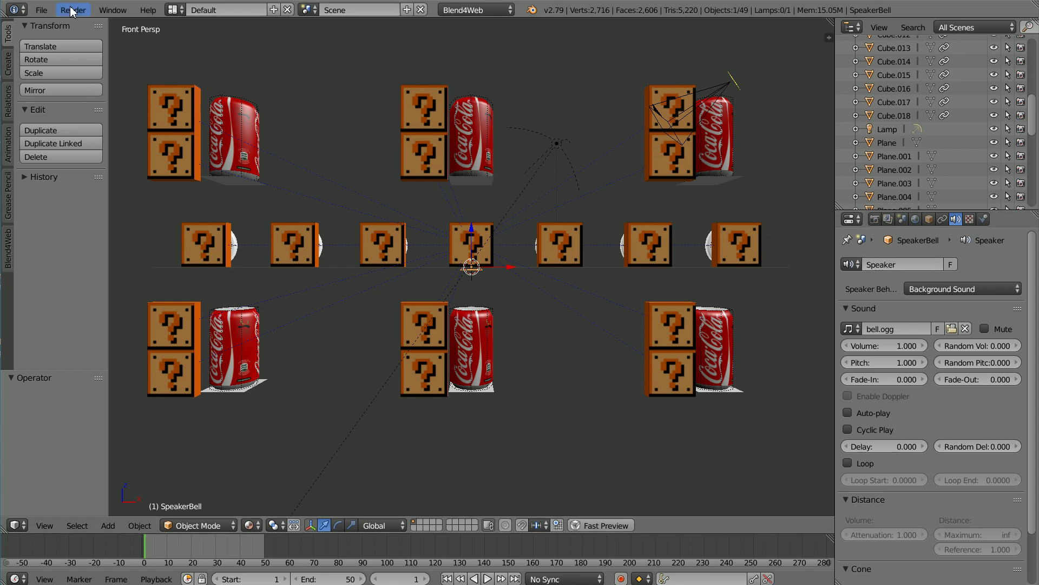
# Step: Enable automatic packing of external data into the .blend file
pyautogui.click(46, 11)
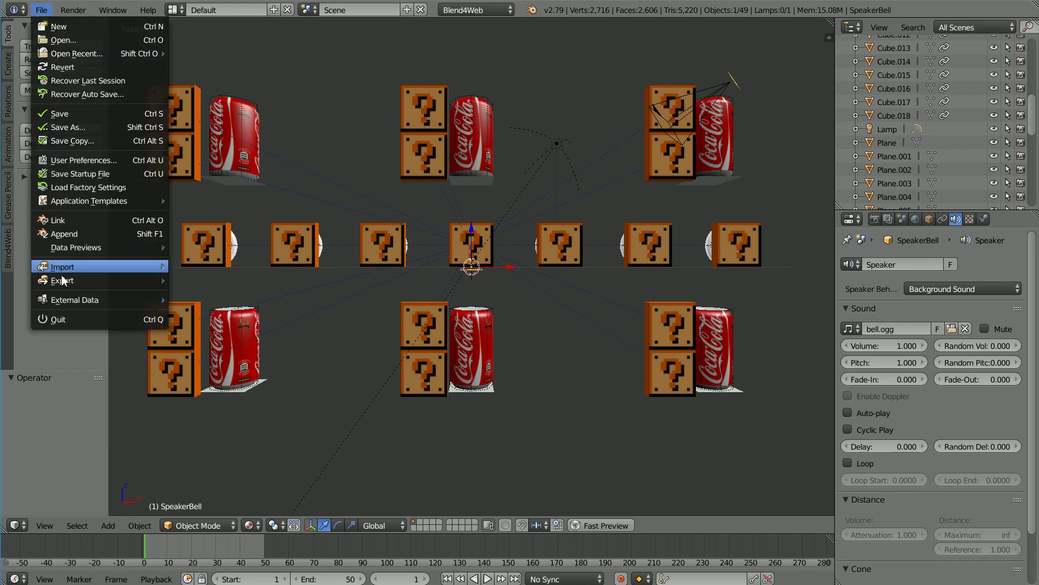
pyautogui.moveTo(54, 300)
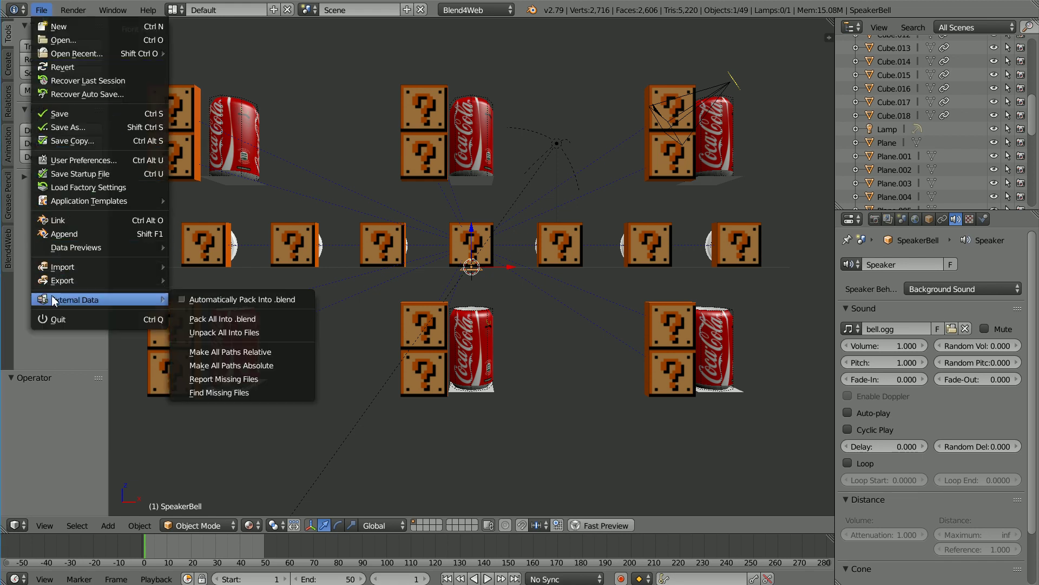
pyautogui.click(181, 300)
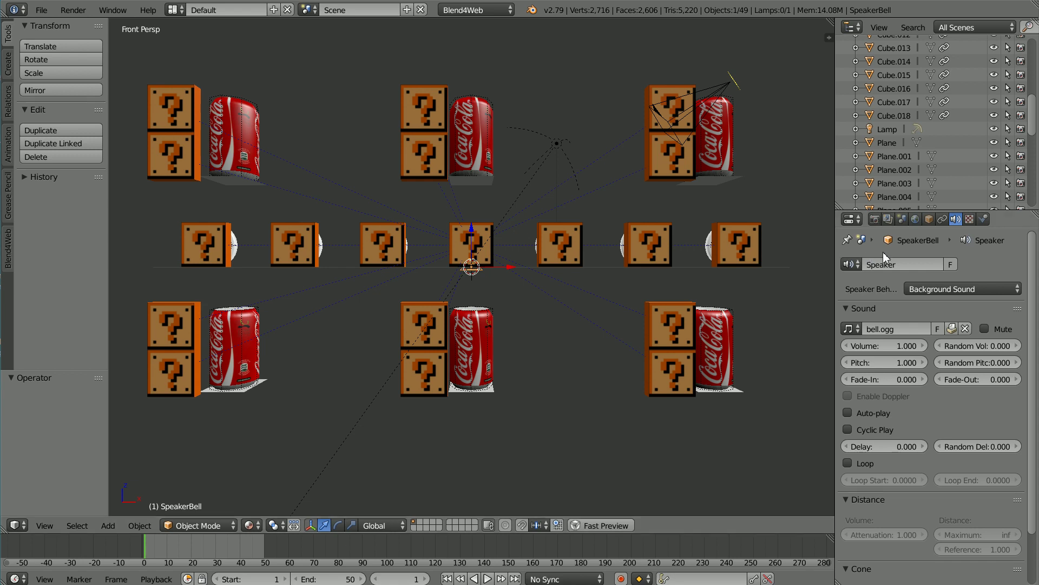
# Step: Enable Render Sky for the world and set the horizon color to light blue with a red value of 0.2
pyautogui.click(917, 221)
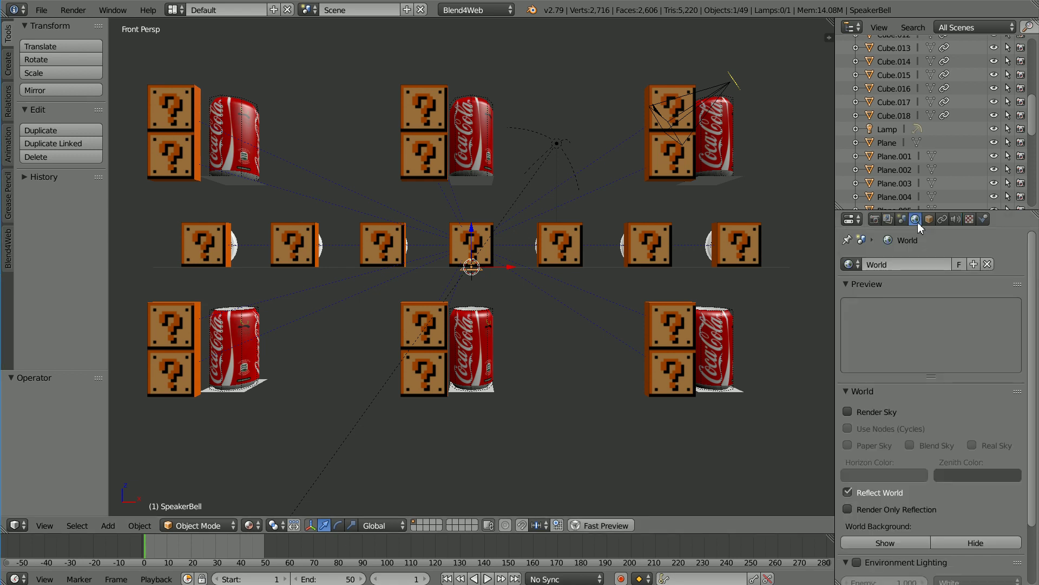
pyautogui.click(847, 412)
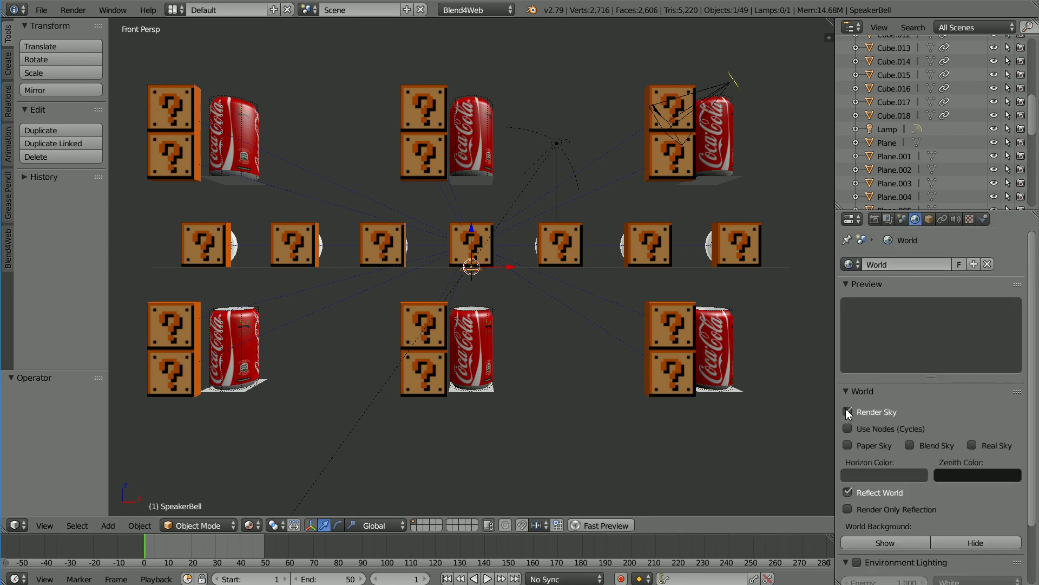
pyautogui.click(885, 475)
pyautogui.click(853, 427)
pyautogui.write('.2')
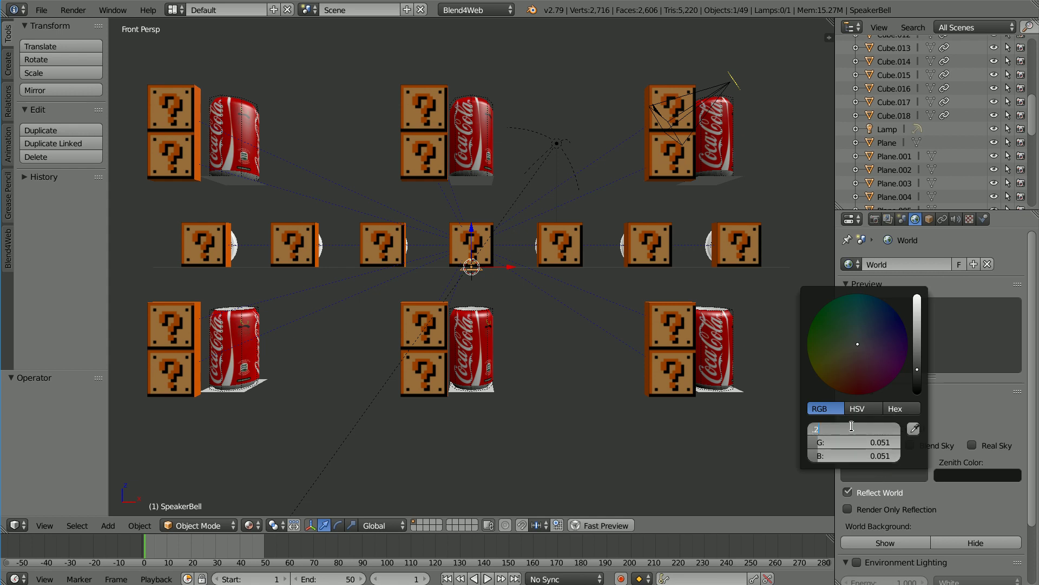
pyautogui.press('Tab')
pyautogui.press('BackSpace')
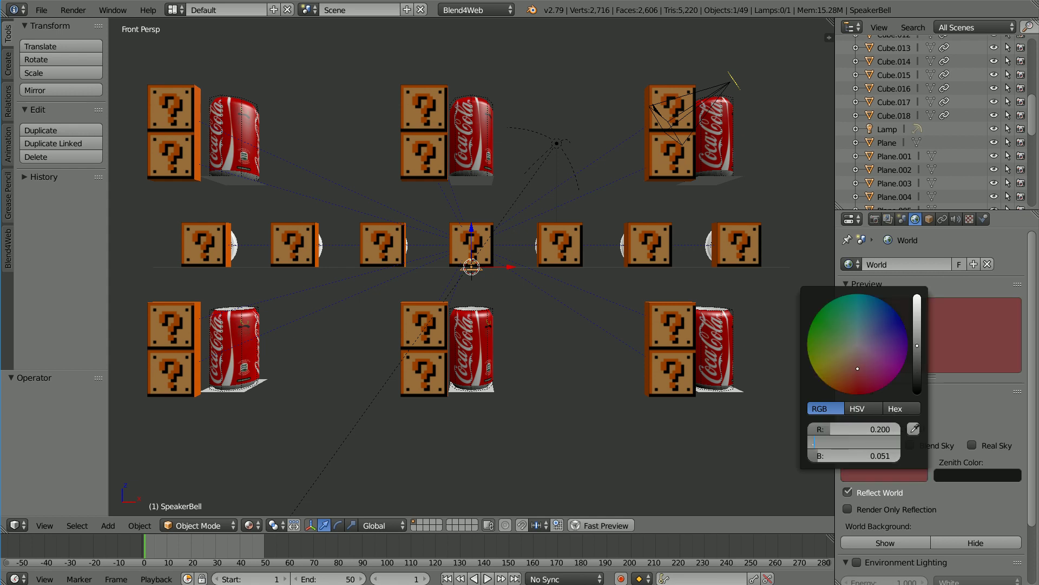
pyautogui.press('Tab')
pyautogui.press('BackSpace')
pyautogui.press('Return')
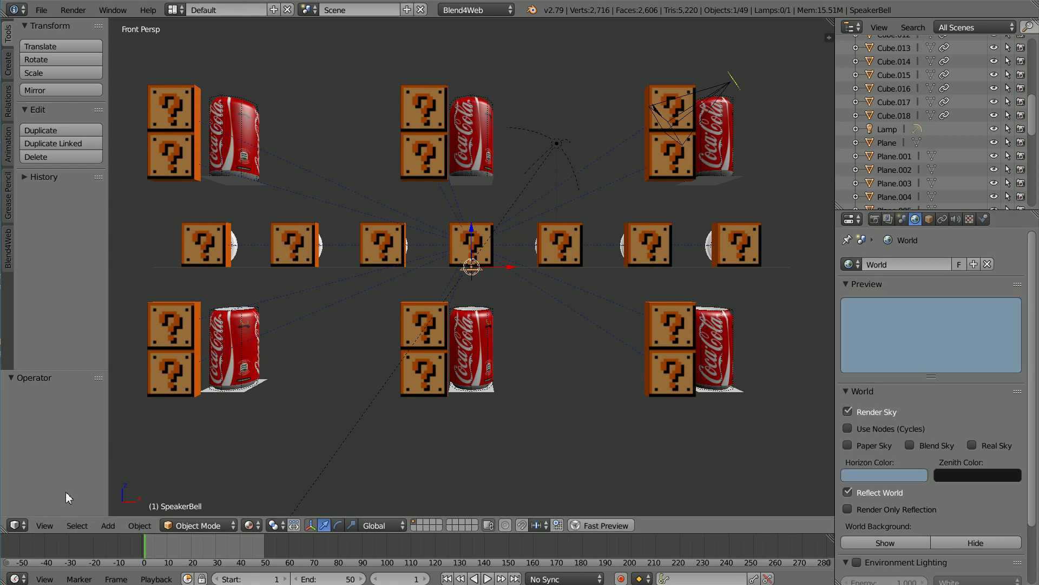
# Step: Align the active camera to the current front view
pyautogui.click(45, 525)
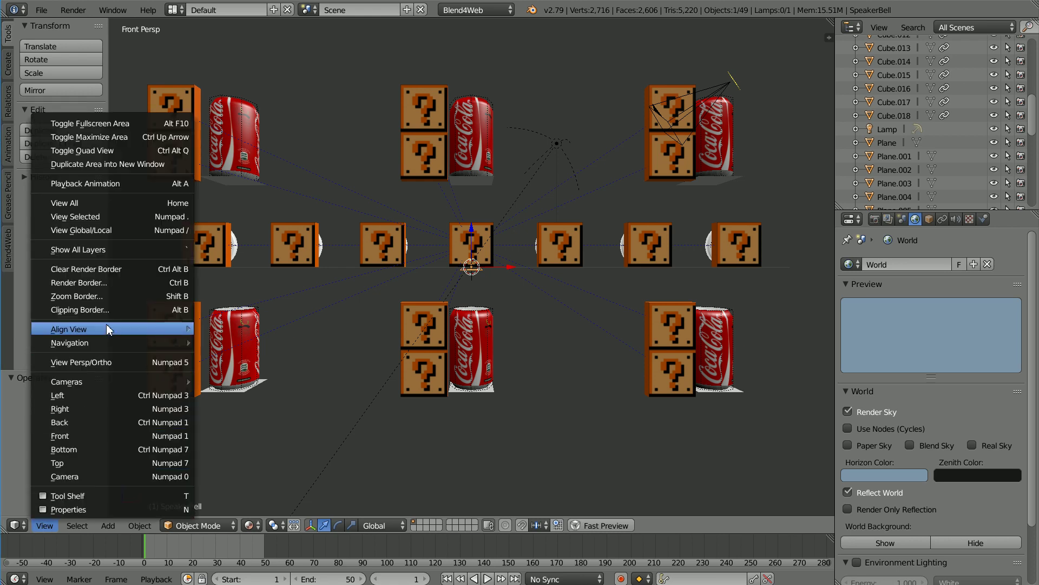
pyautogui.moveTo(106, 327)
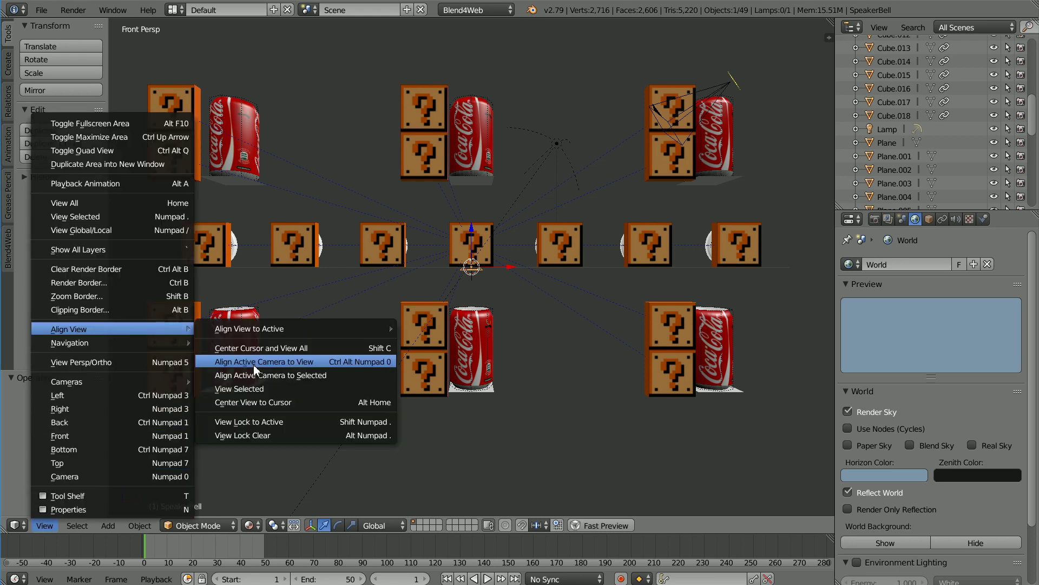
pyautogui.click(326, 362)
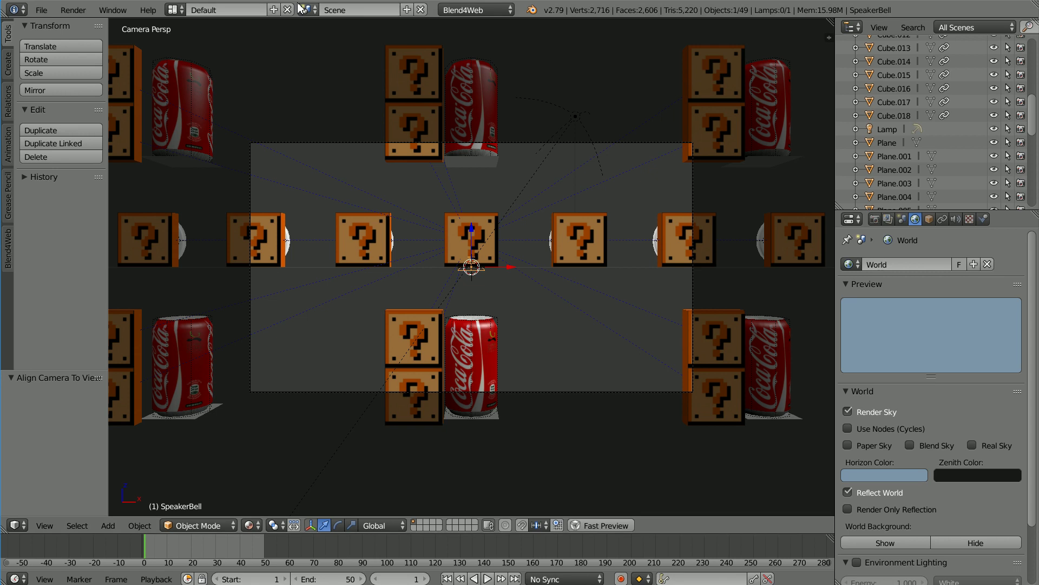
# Step: Set the camera's Y location to -40 and save the blend file over the existing one
pyautogui.rightClick(692, 192)
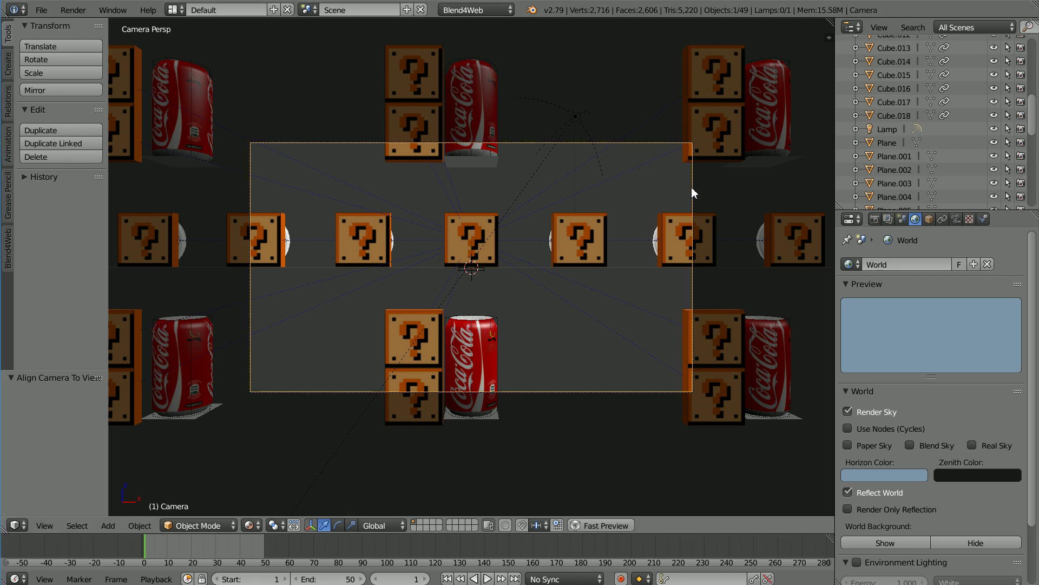
pyautogui.click(929, 219)
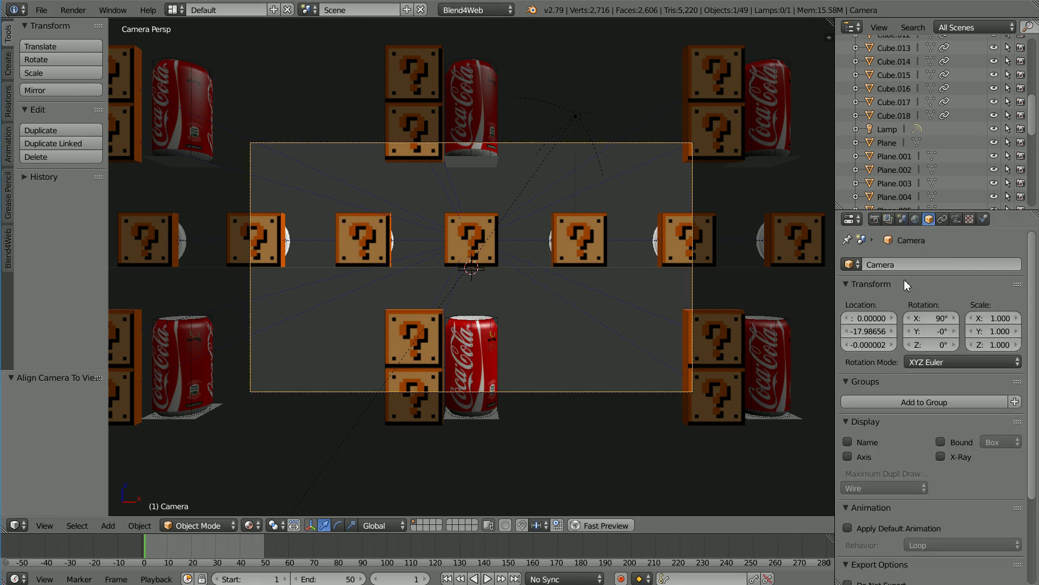
pyautogui.click(868, 333)
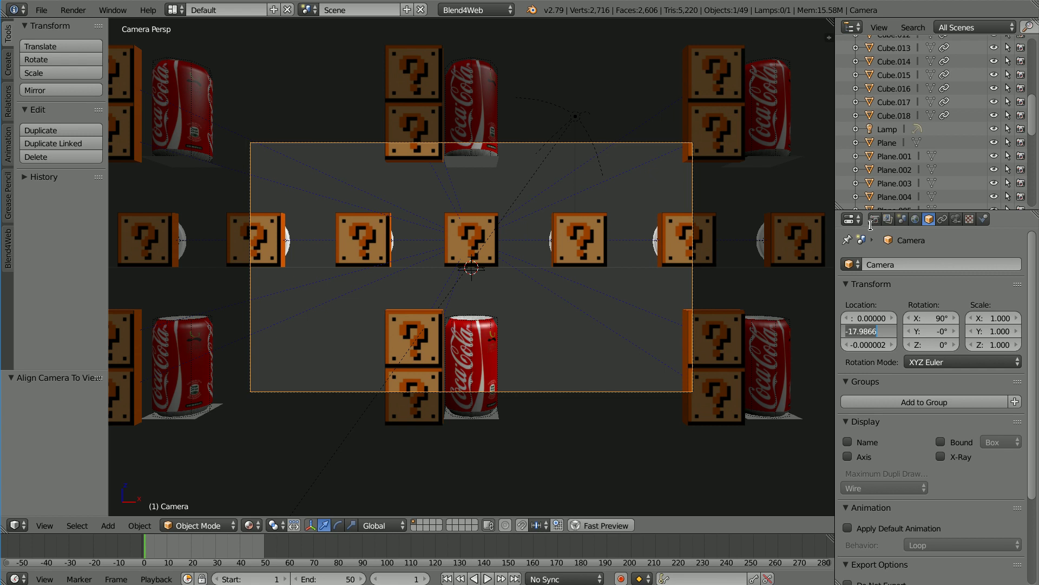
pyautogui.write('-40')
pyautogui.press('Return')
pyautogui.scroll(2, 655, 292)
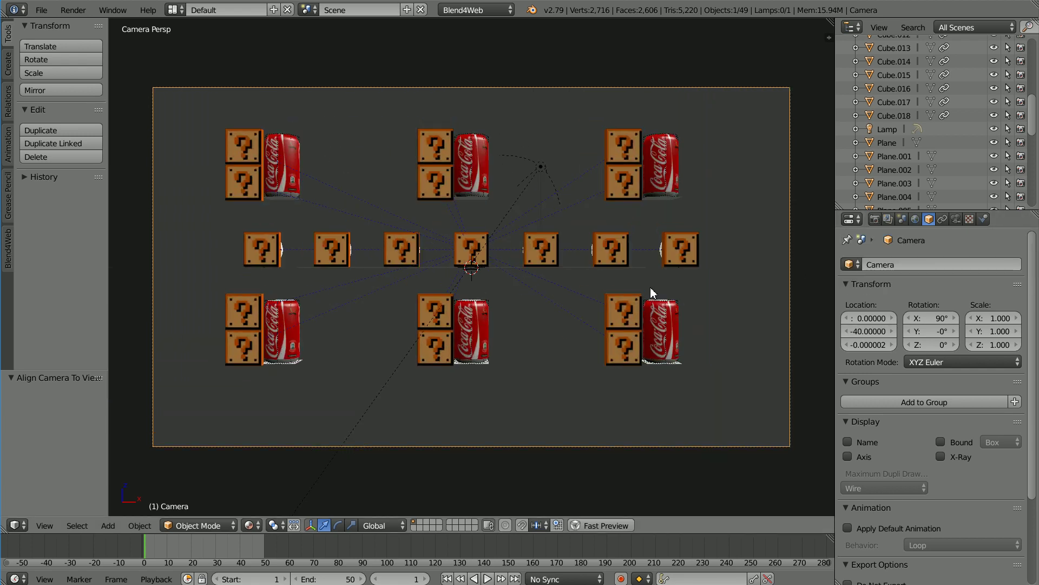
pyautogui.hotkey('ctrl', 's')
pyautogui.press('Return')
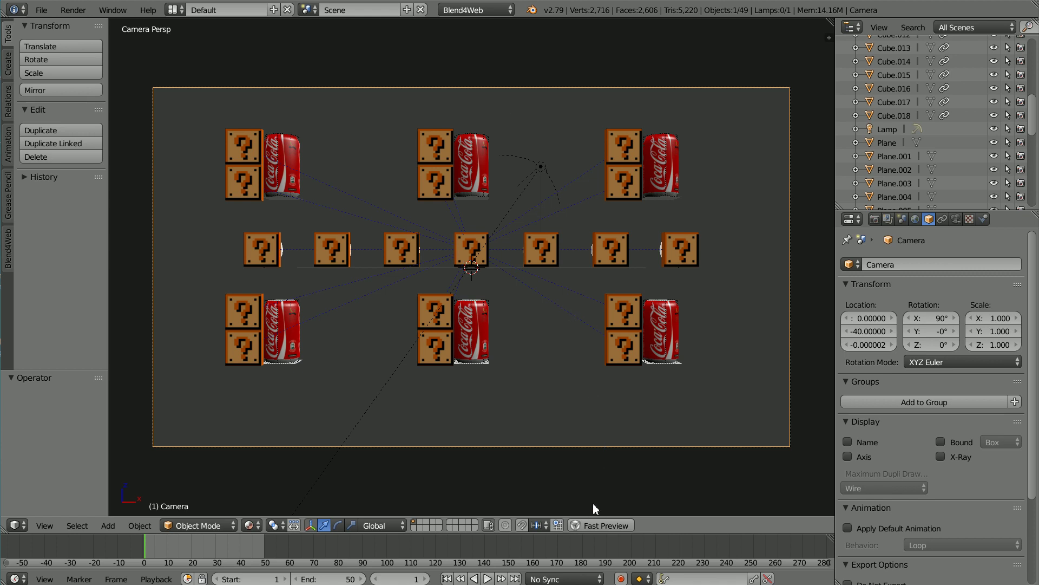
# Step: Enable Do Not Render for the planes beneath the coke cans in the lower row
pyautogui.rightClick(296, 367)
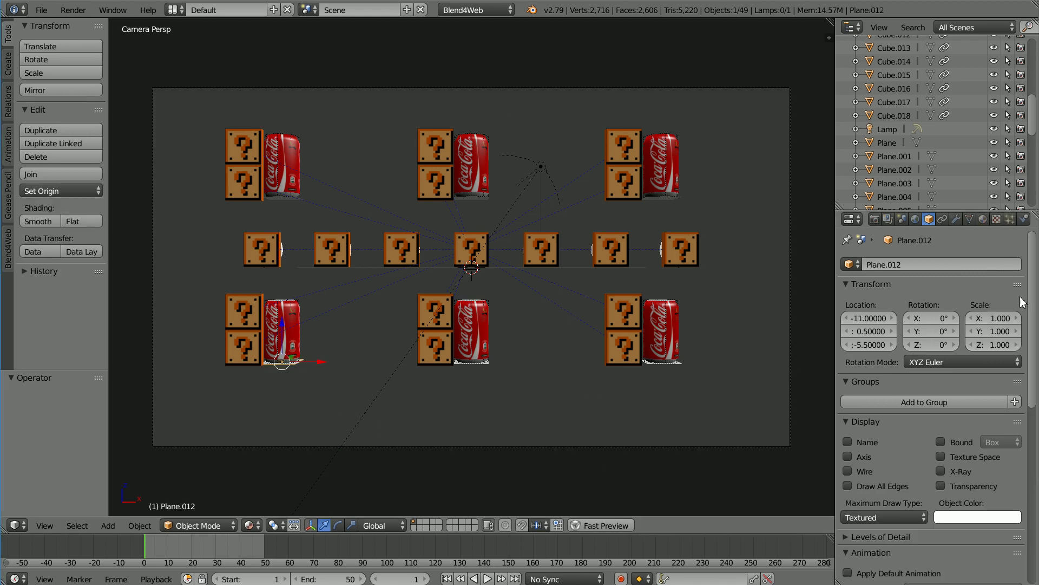
pyautogui.scroll(-6, 1033, 293)
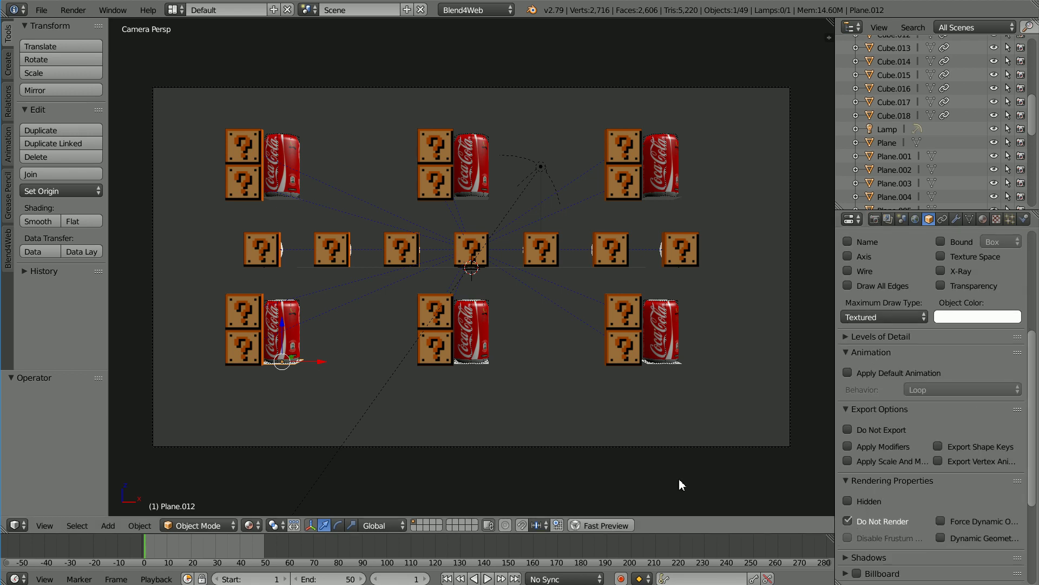
pyautogui.rightClick(485, 366)
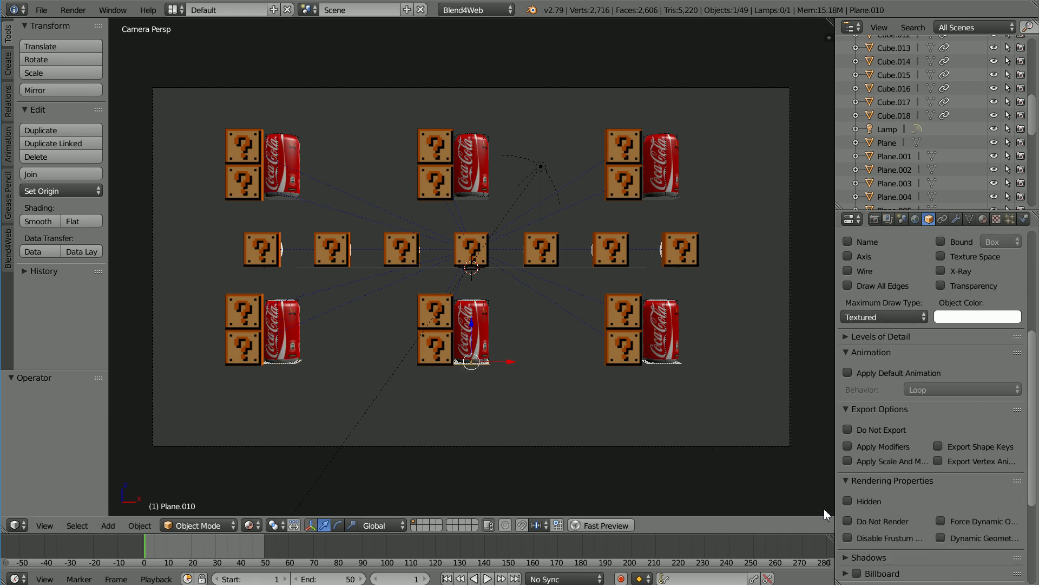
pyautogui.click(847, 521)
pyautogui.rightClick(677, 366)
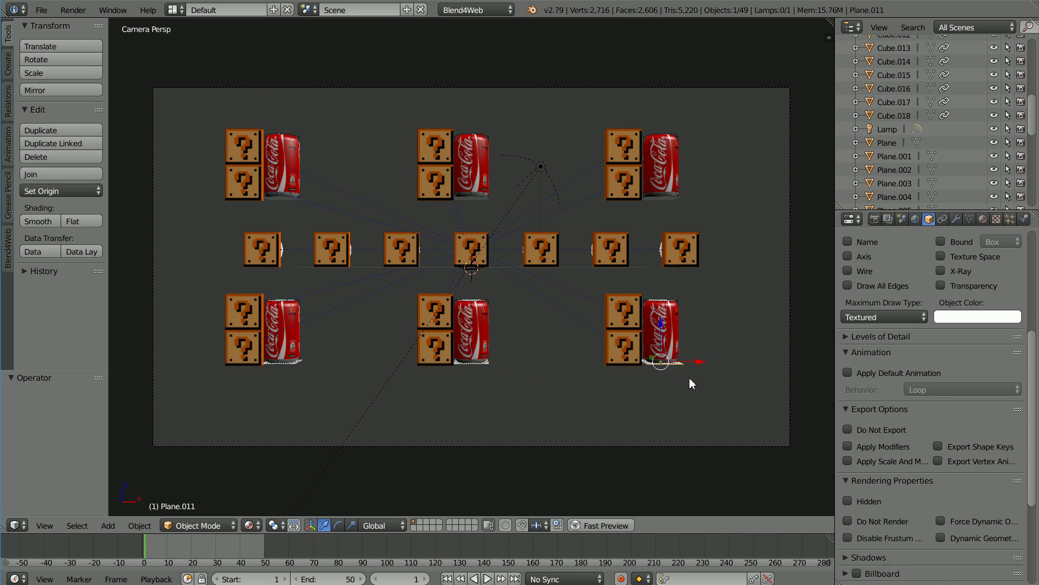